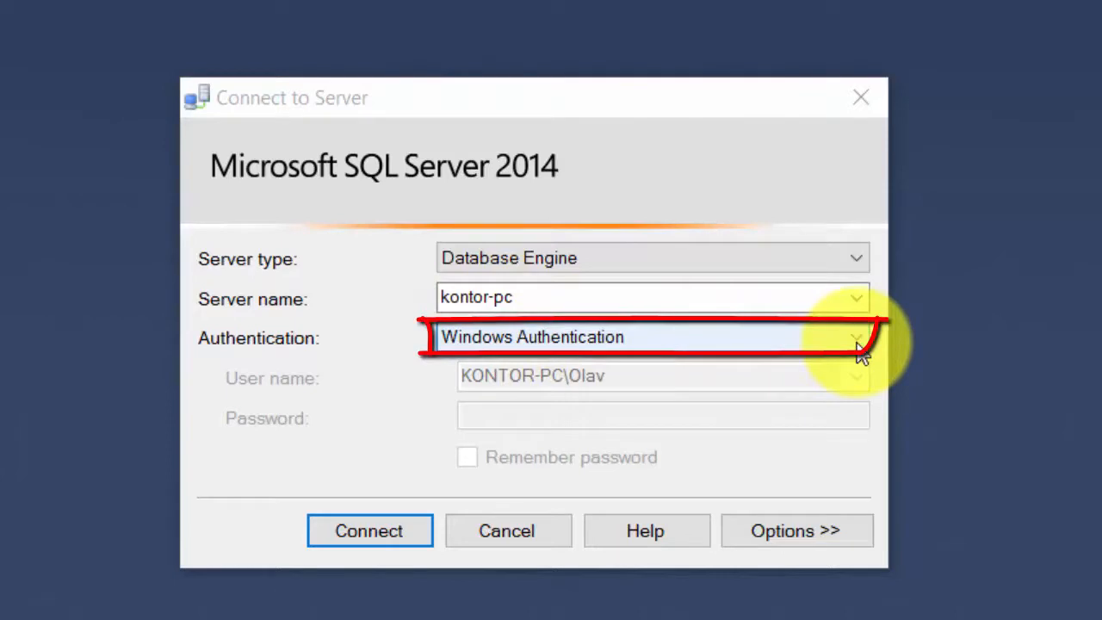
Step: Connect to the database engine on server kontor-pc using Windows Authentication
click(859, 351)
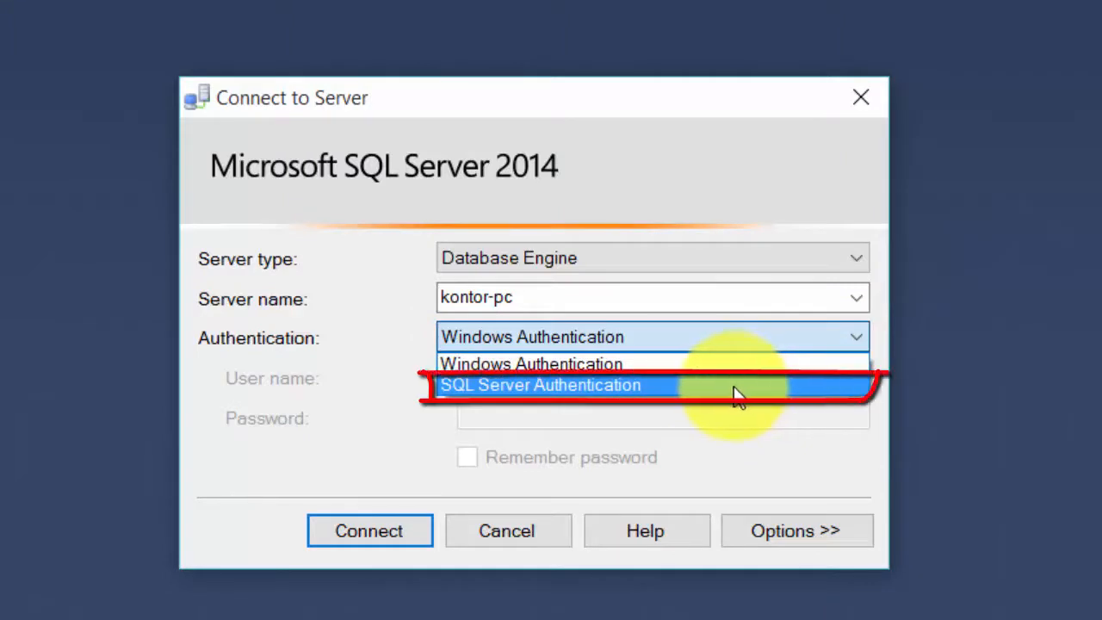
click(706, 338)
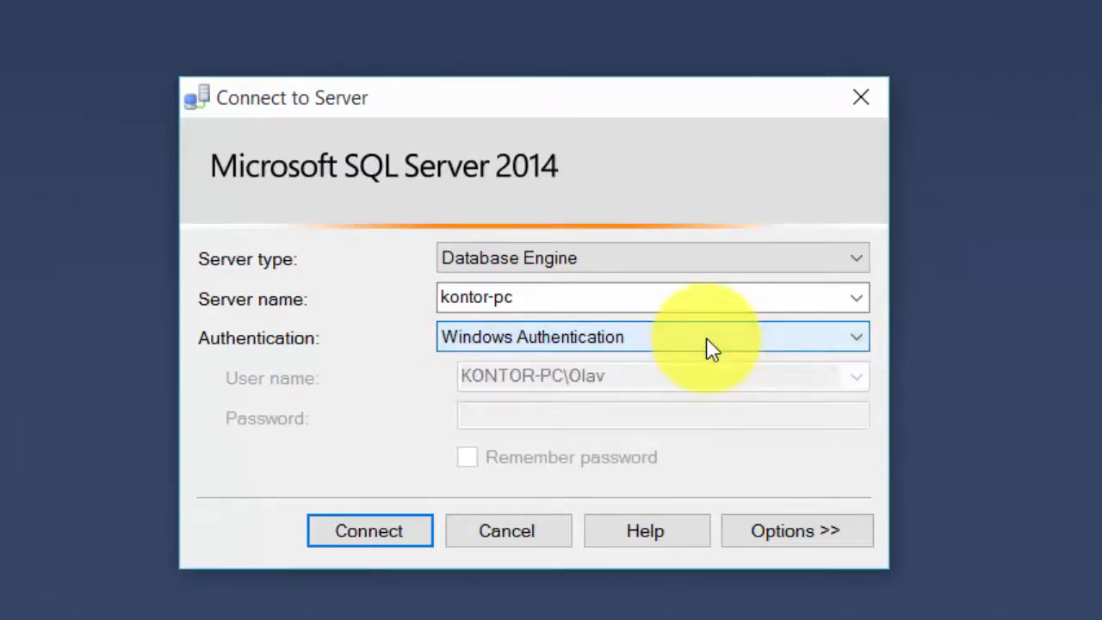
click(374, 539)
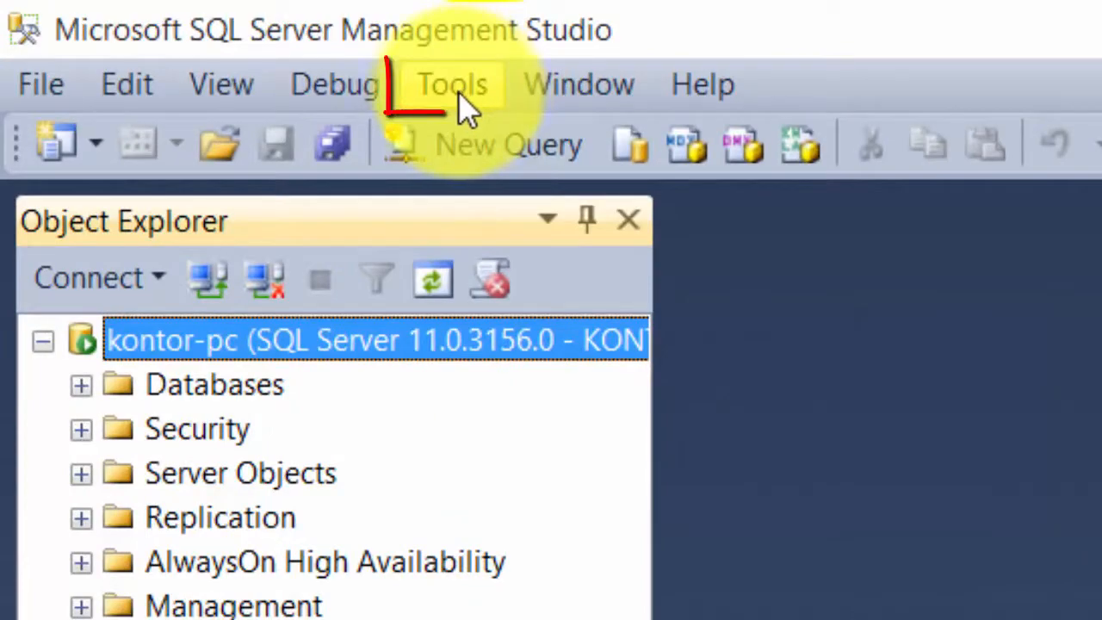
Step: In the Designers options, have "Prevent saving changes that require table re-creation" turned off and apply the options
click(458, 99)
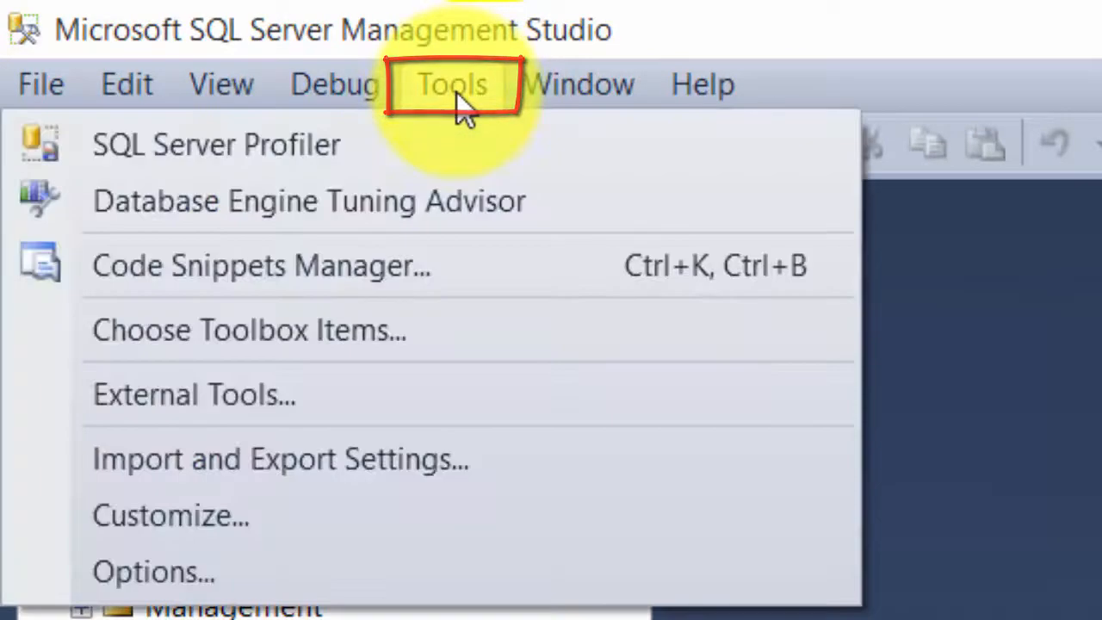
click(212, 582)
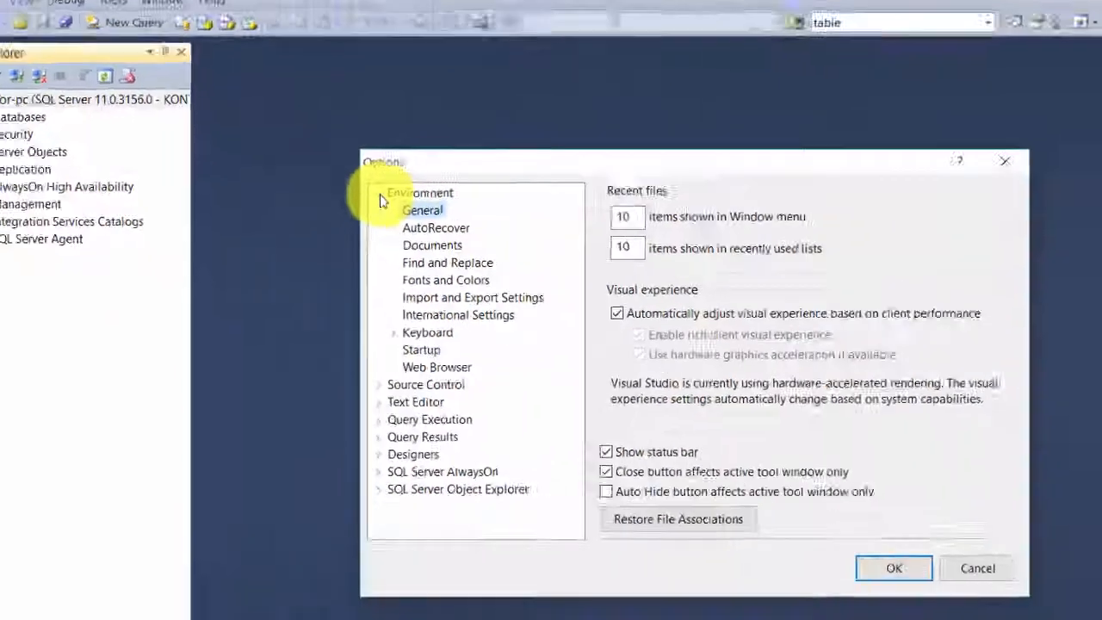
click(380, 194)
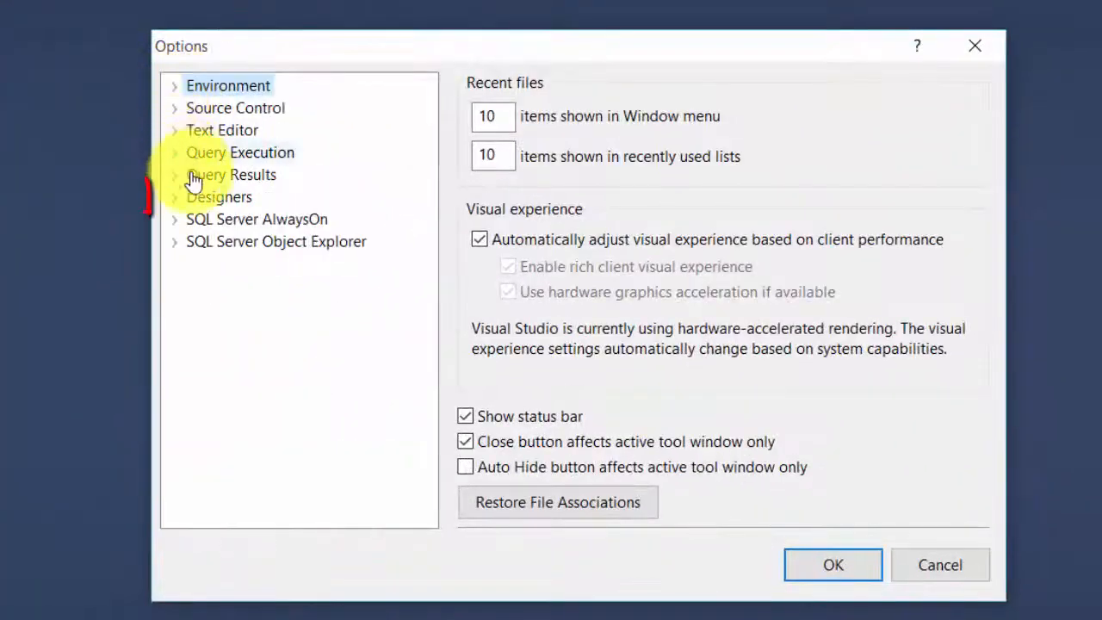
click(431, 283)
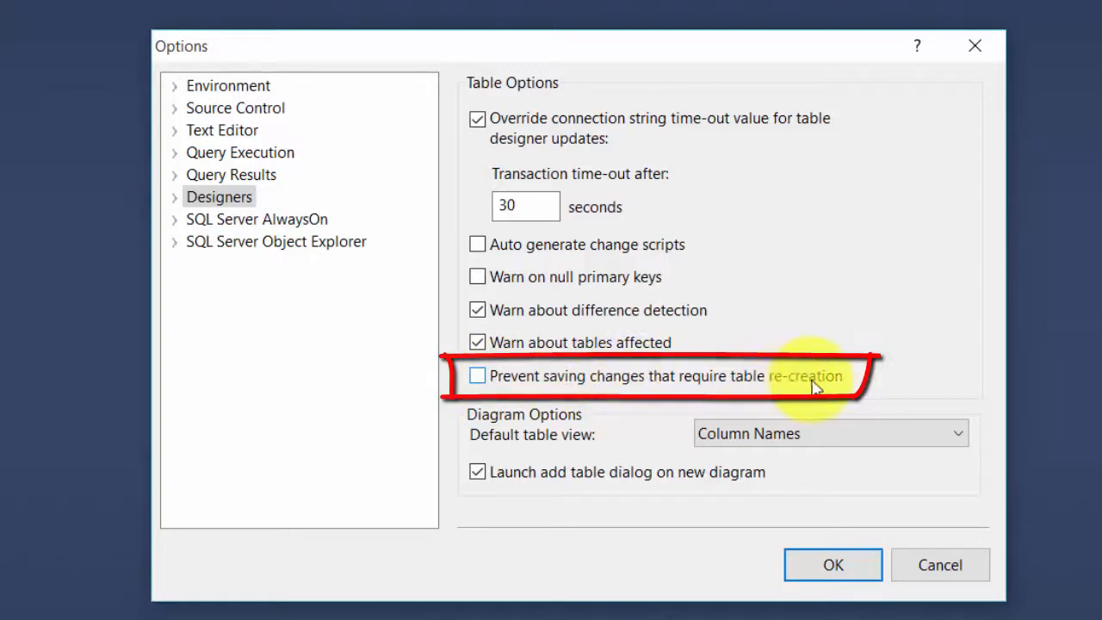
click(844, 572)
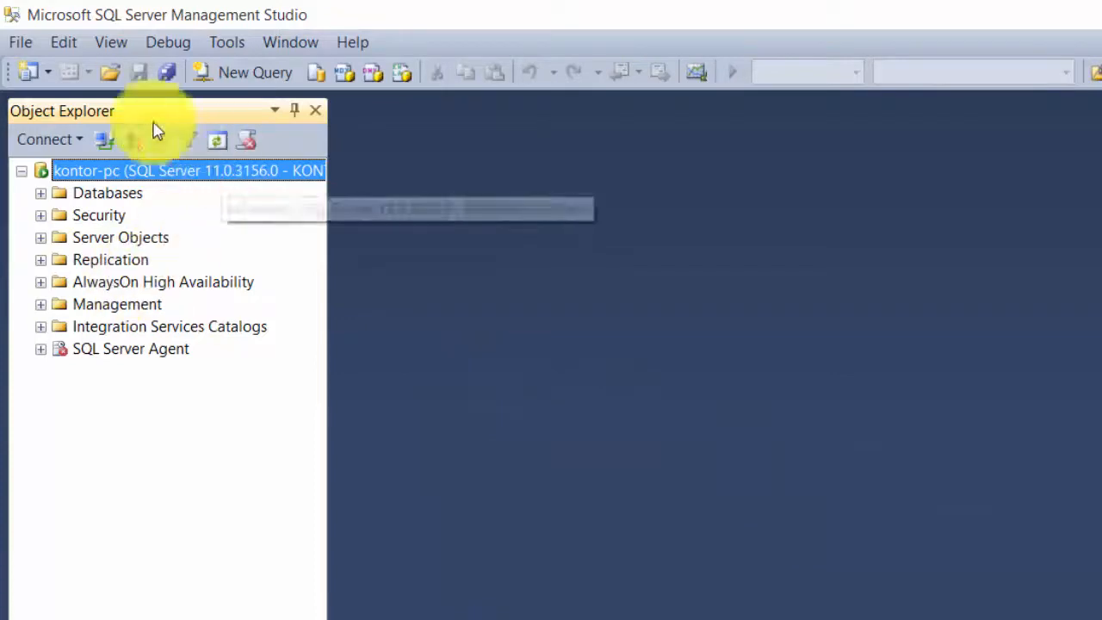
click(126, 48)
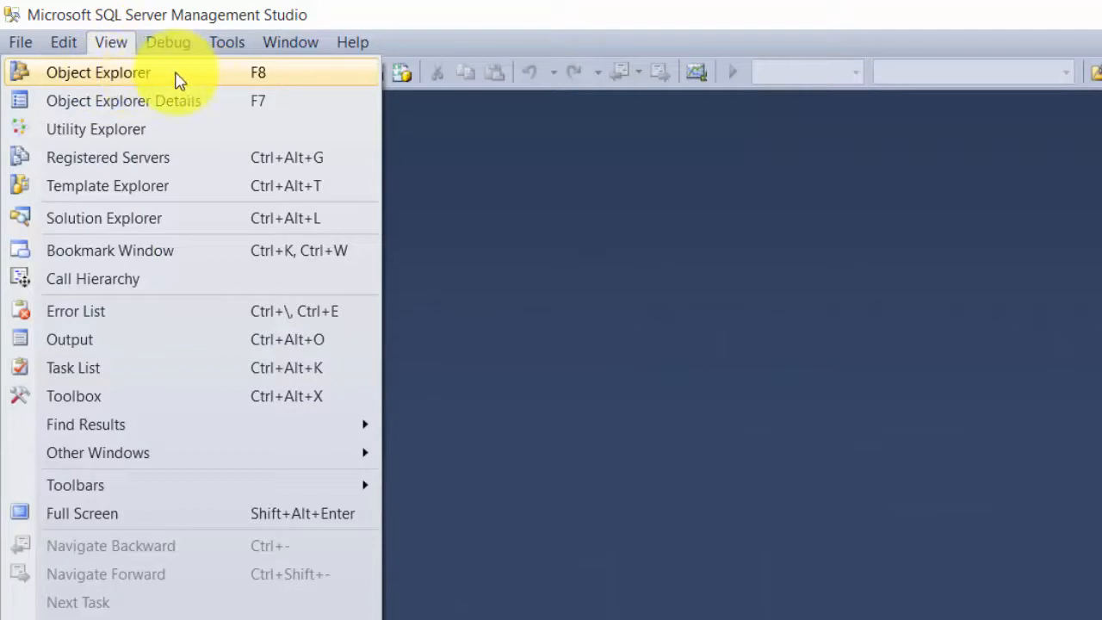
click(448, 177)
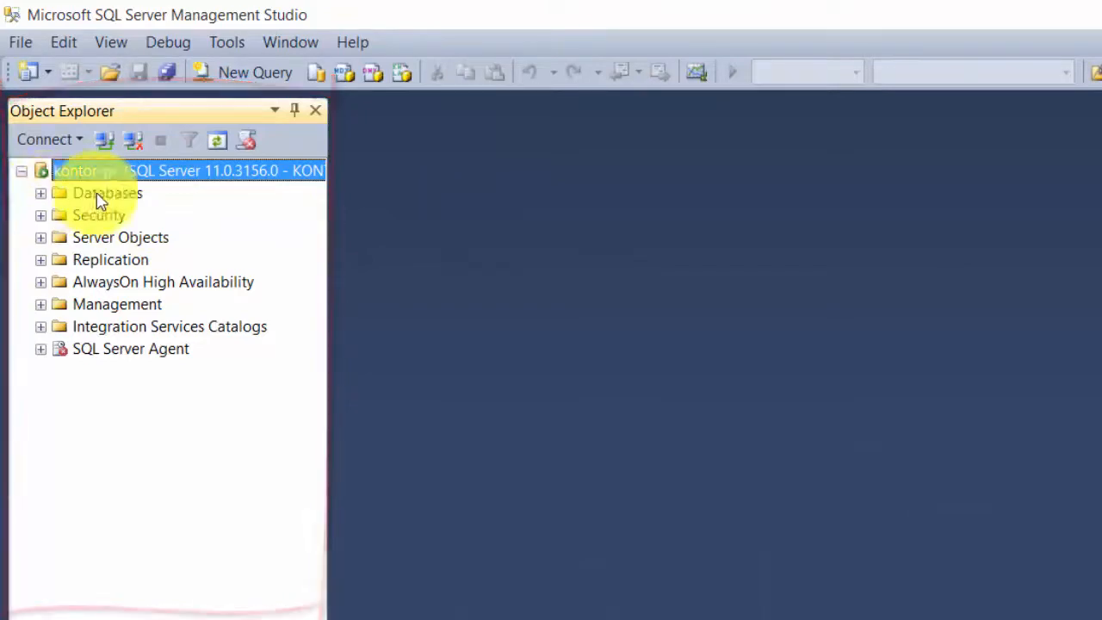
Step: Create a new database named EquipmentDatabase under the server's Databases folder
click(41, 195)
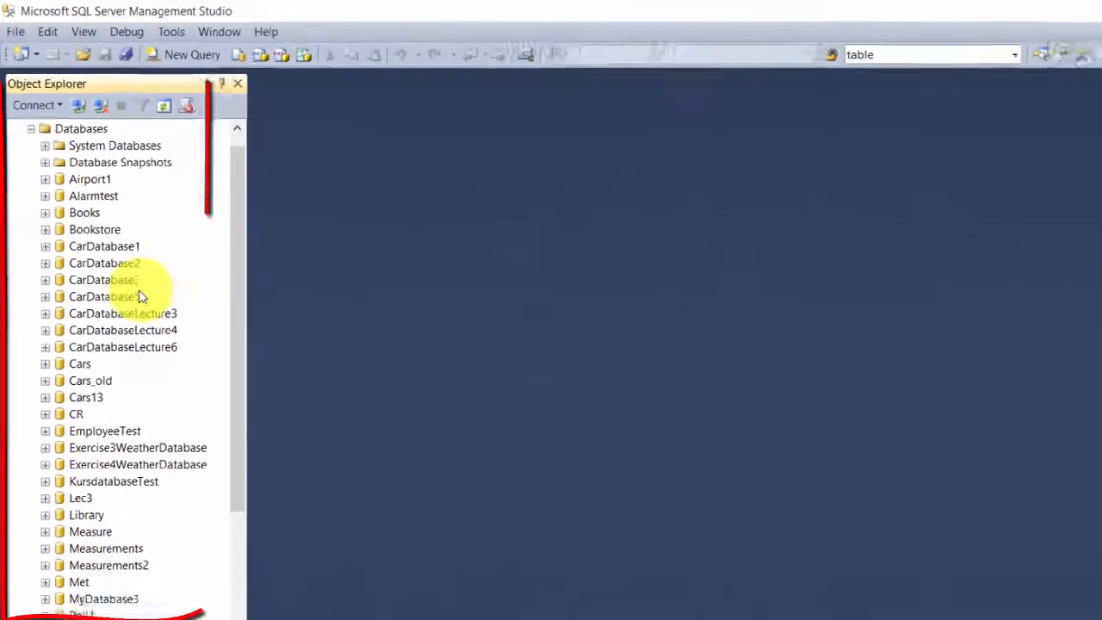
mouse_move(235, 280)
mouse_down()
mouse_move(232, 379)
mouse_move(231, 265)
mouse_up()
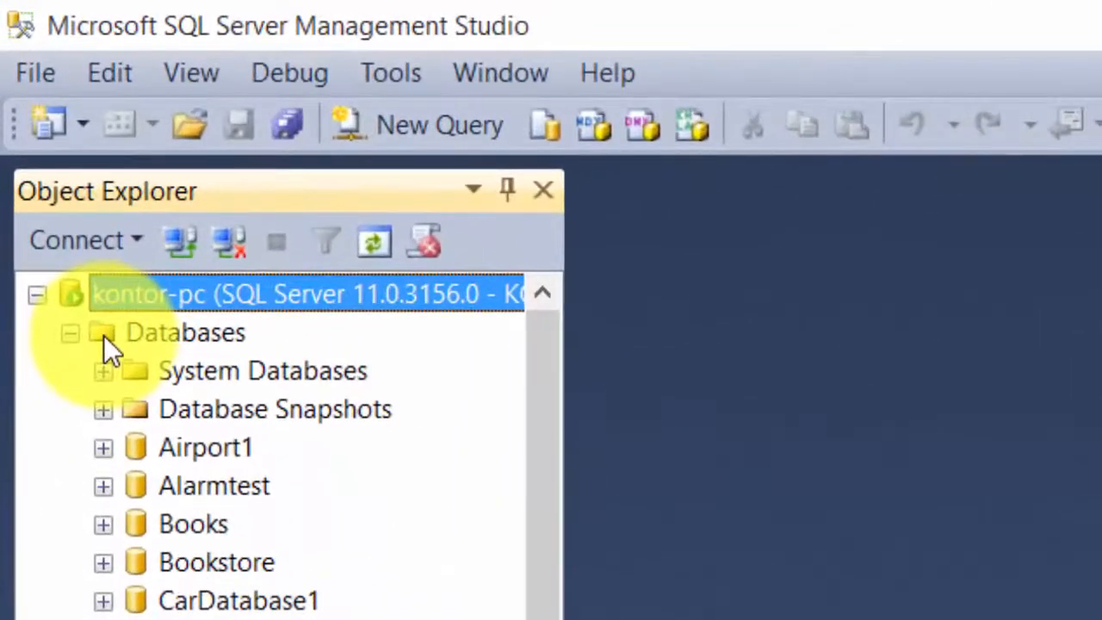
click(37, 119)
right_click(105, 335)
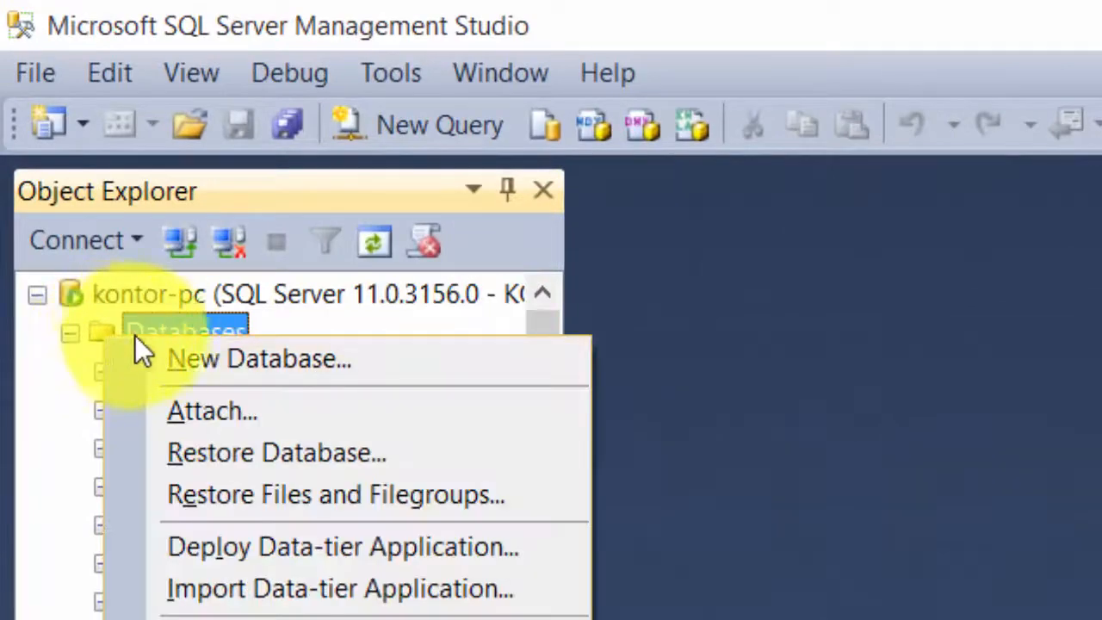
click(221, 360)
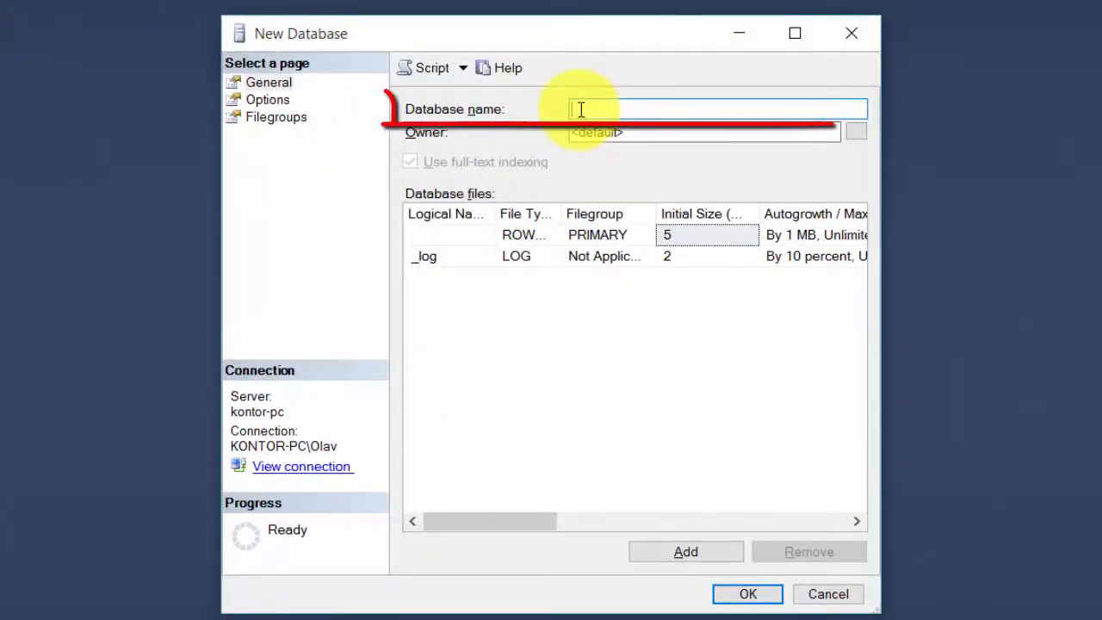
text(EquipmentDatabase)
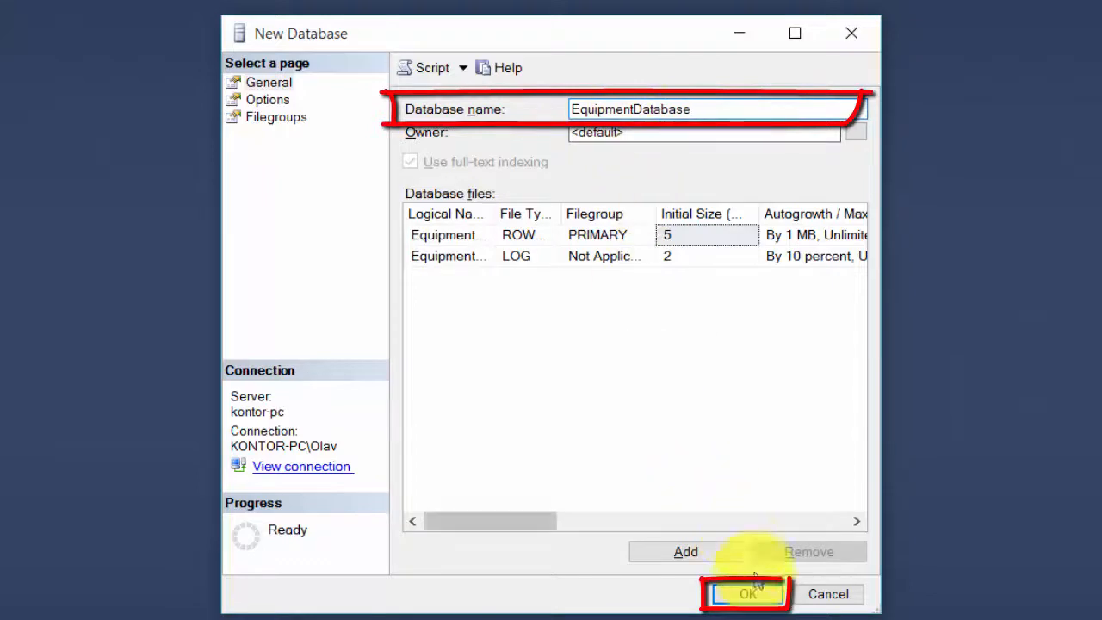
click(747, 595)
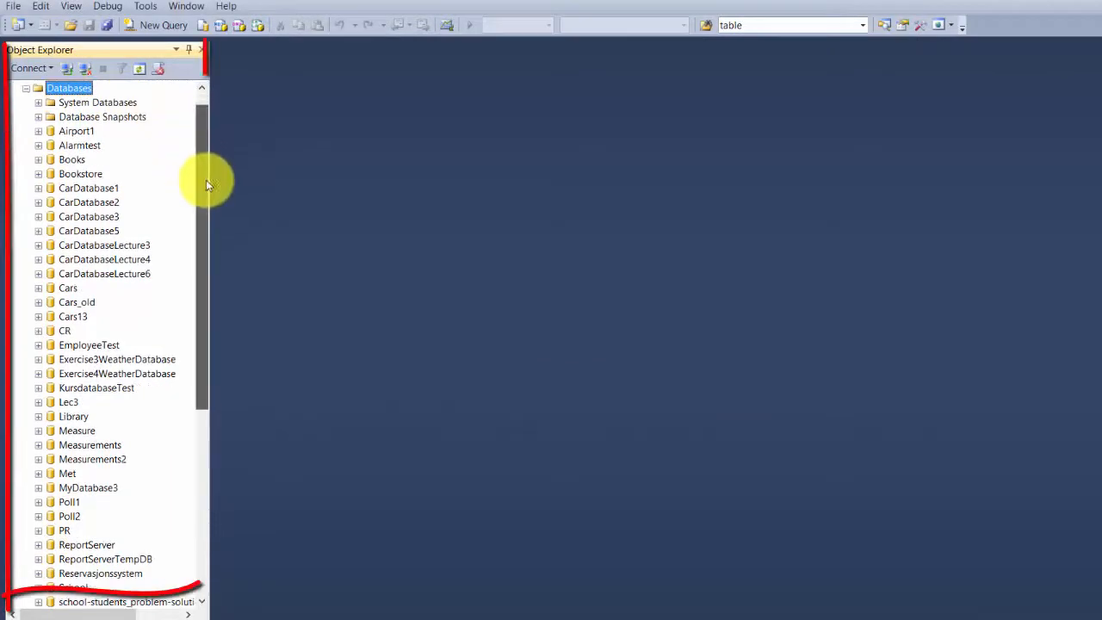
Step: Refresh the Databases folder so that EquipmentDatabase is sorted into the list
drag(205, 180, 220, 308)
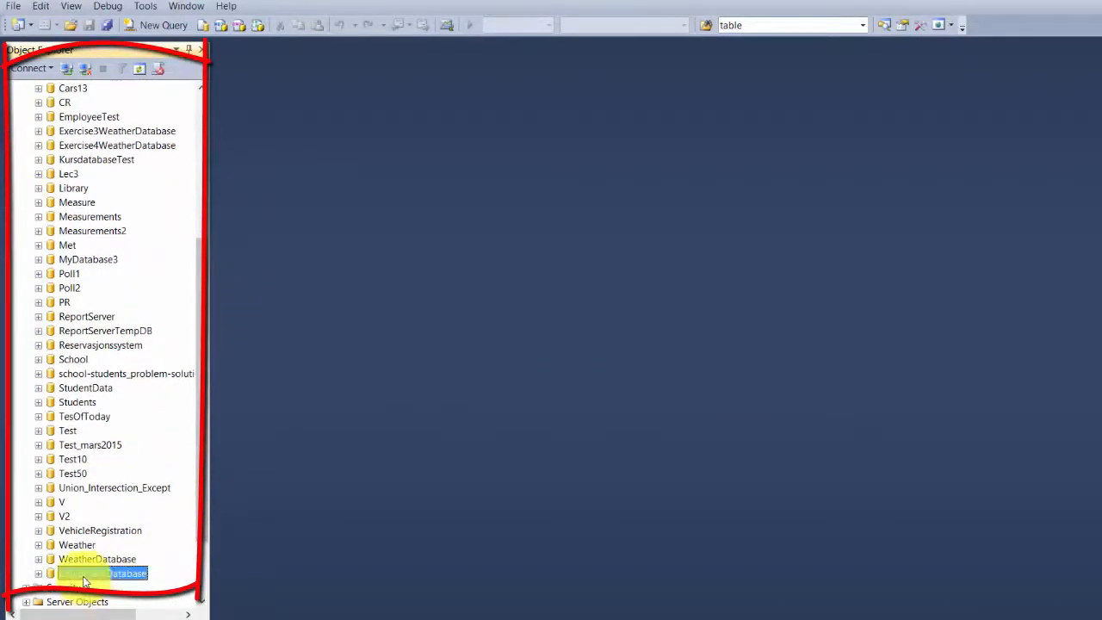
scroll(184, 345, up, 6)
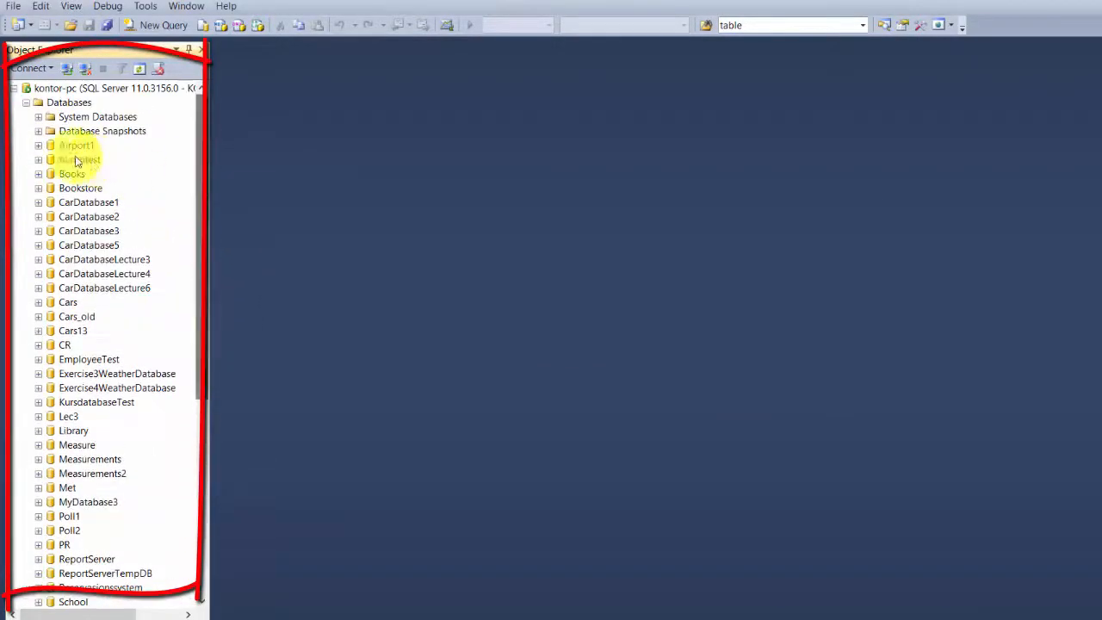
click(45, 104)
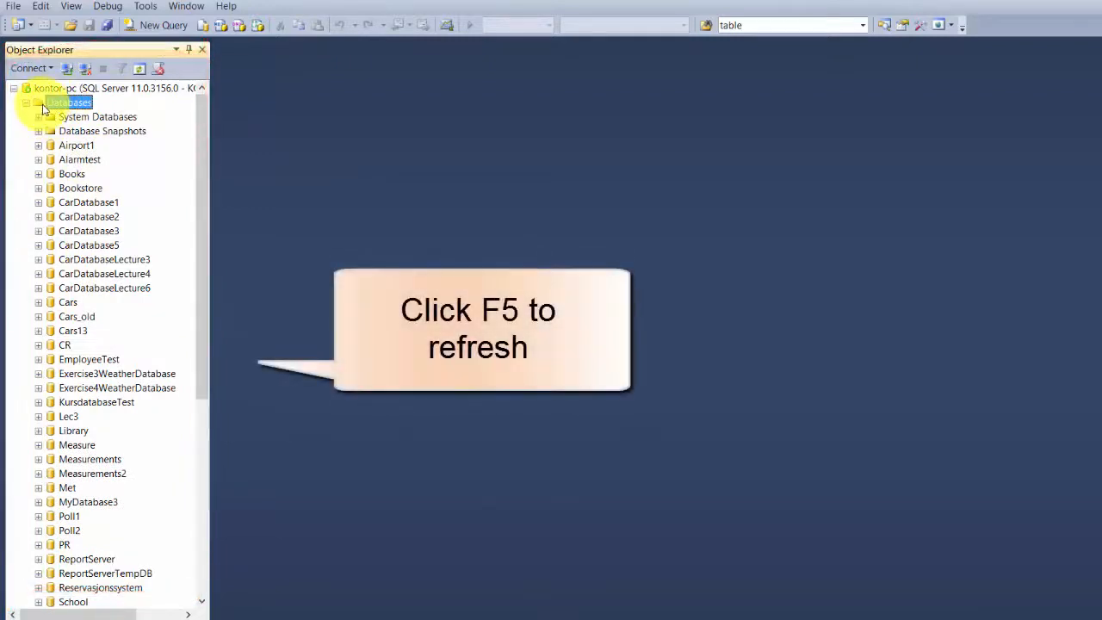
key(F5)
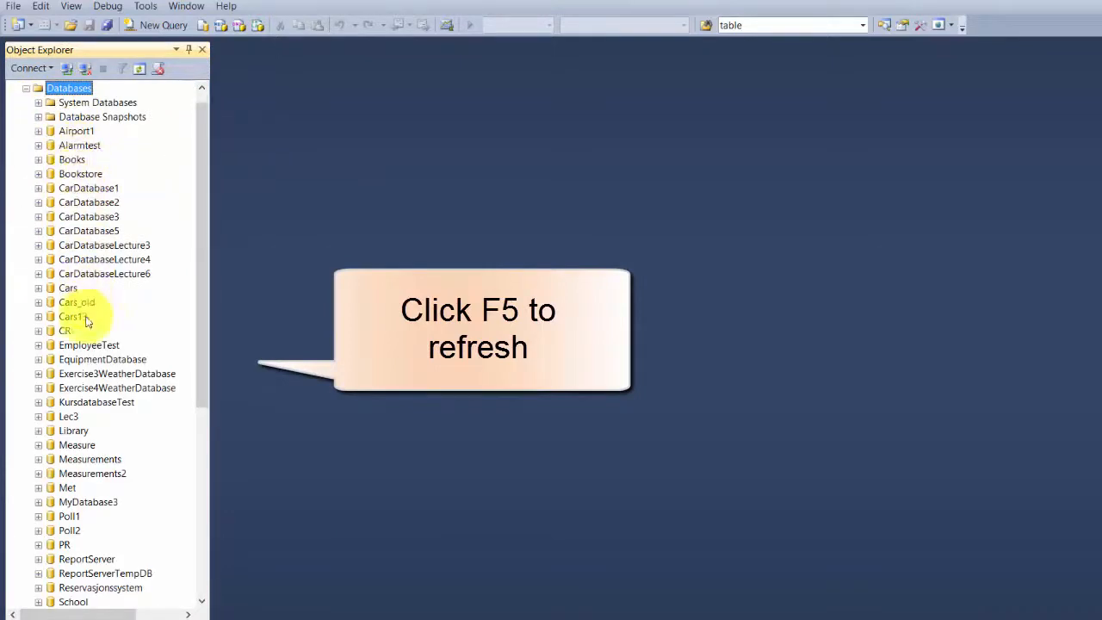
Step: Start designing a new table in the Tables folder of EquipmentDatabase
click(49, 365)
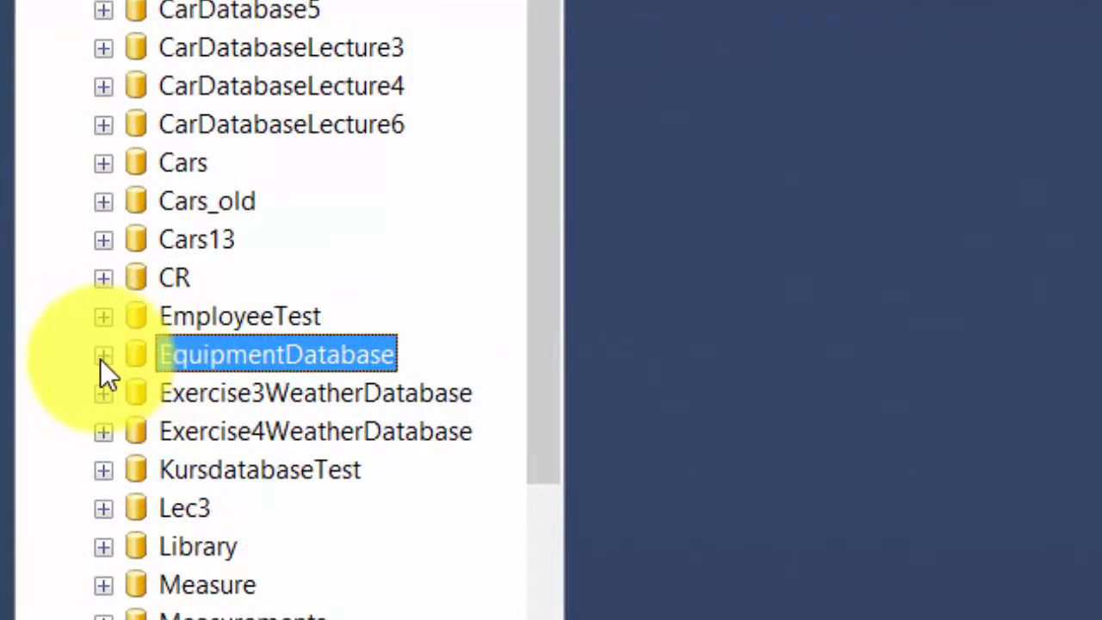
click(100, 359)
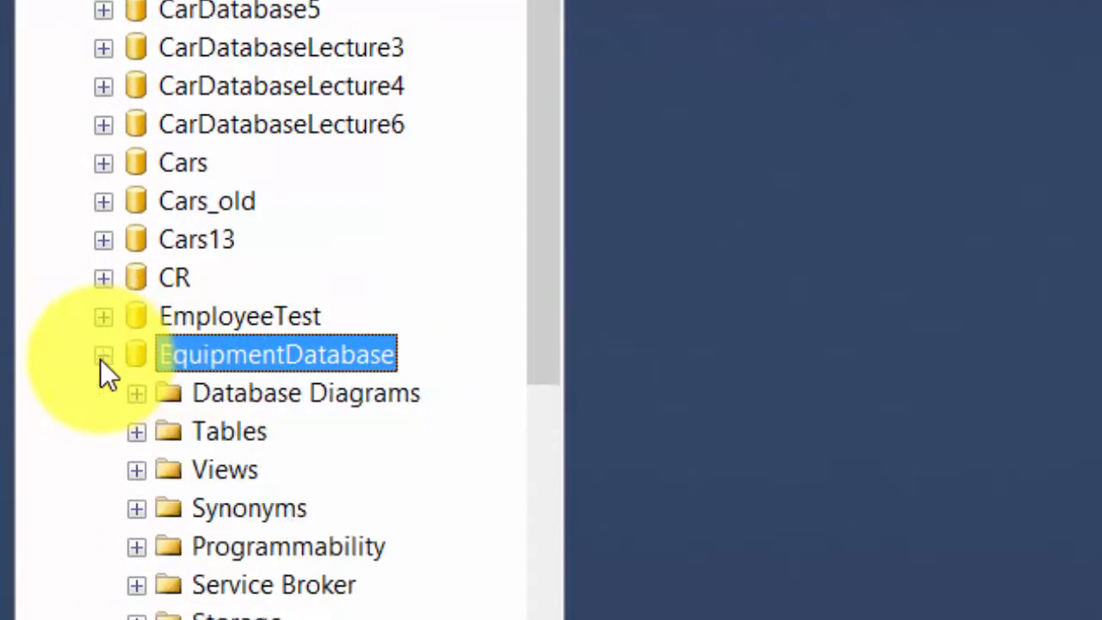
click(138, 433)
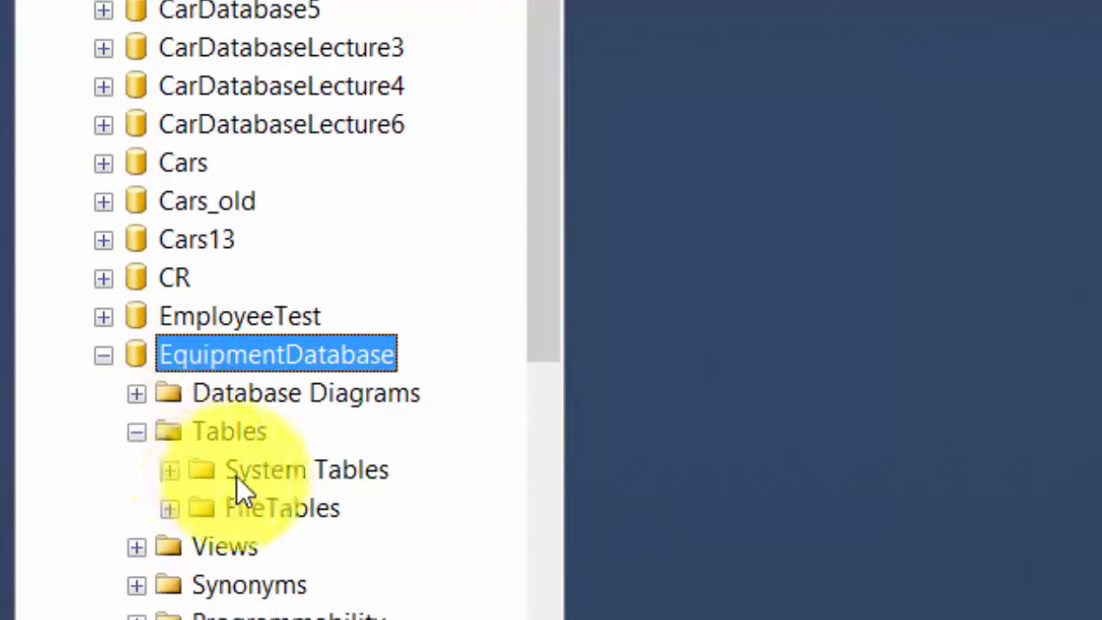
click(213, 476)
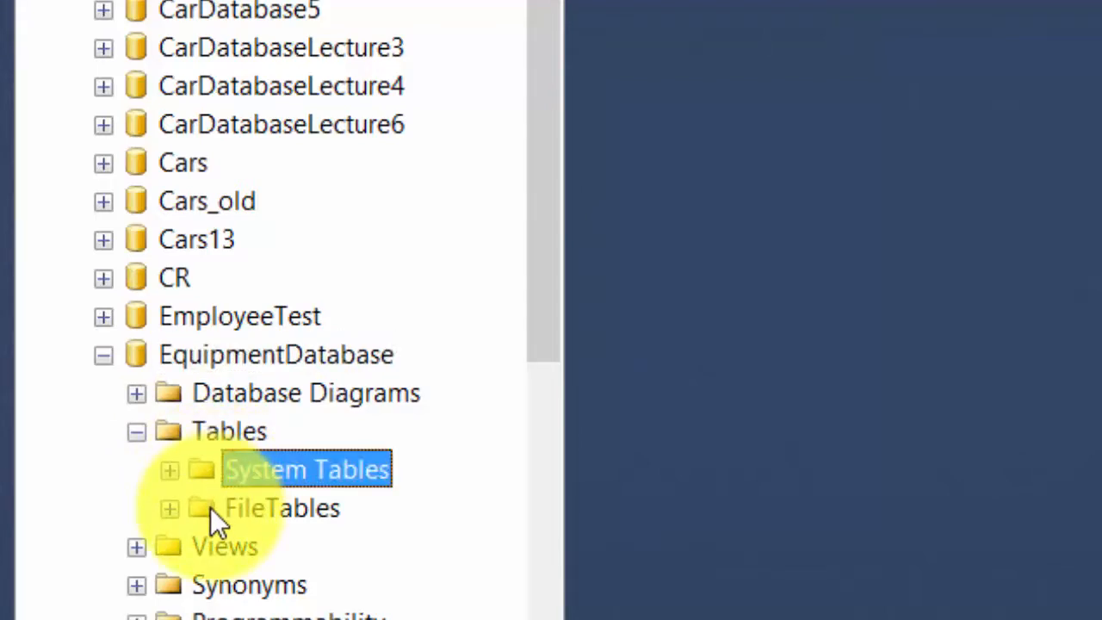
click(211, 507)
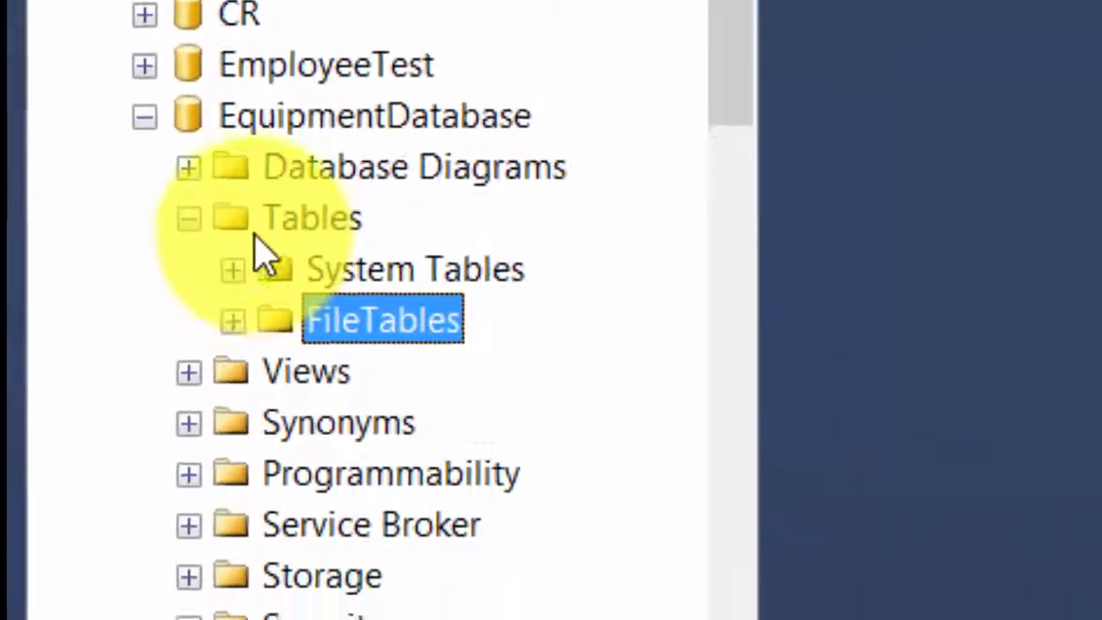
click(245, 224)
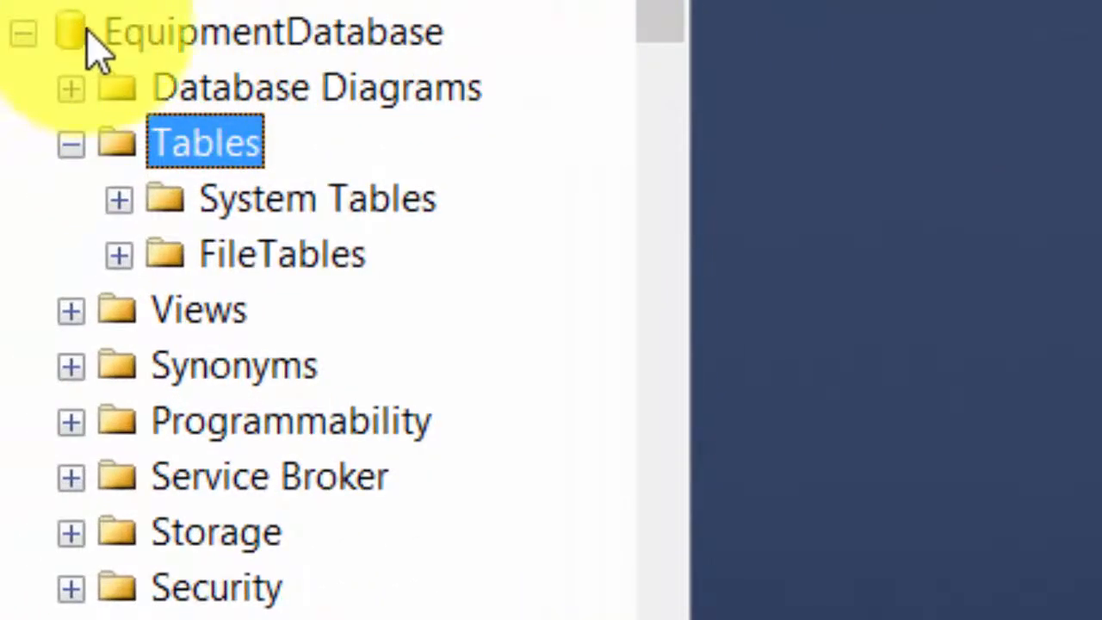
right_click(130, 145)
mouse_move(293, 176)
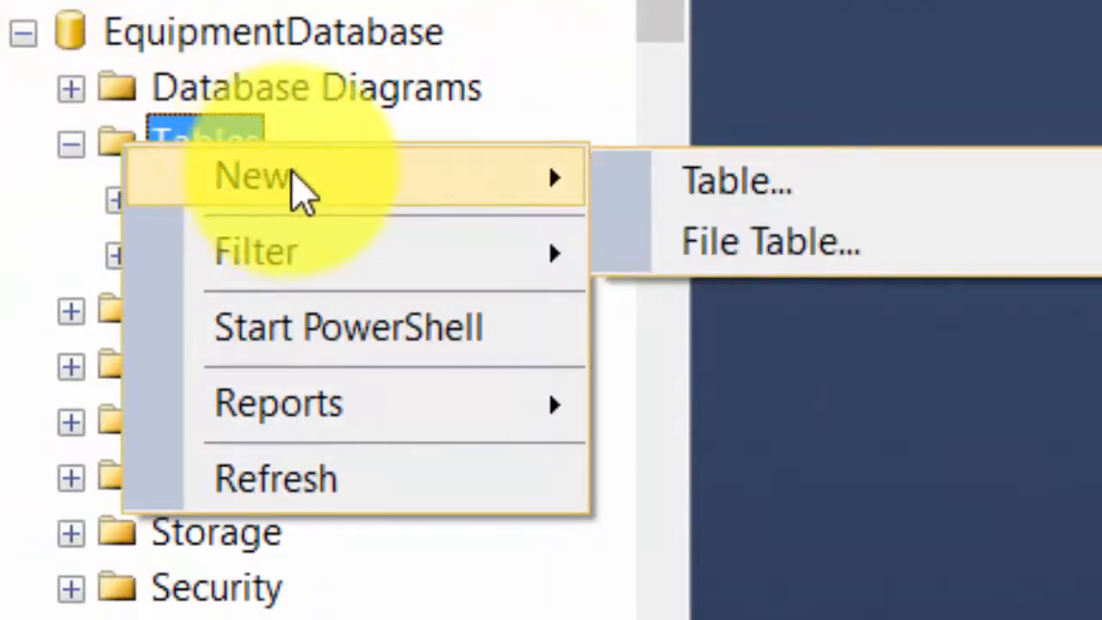
click(758, 184)
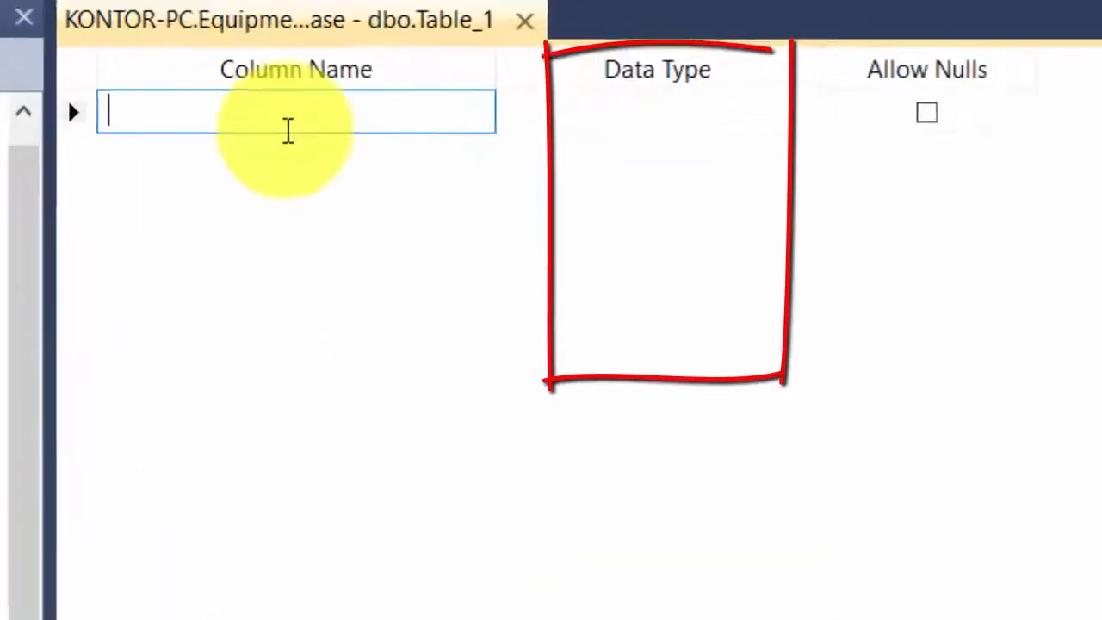
Step: Add the columns EquipmentId and EquipmentName to the new table, keeping the default data type and allowing nulls
text(EquipmentId)
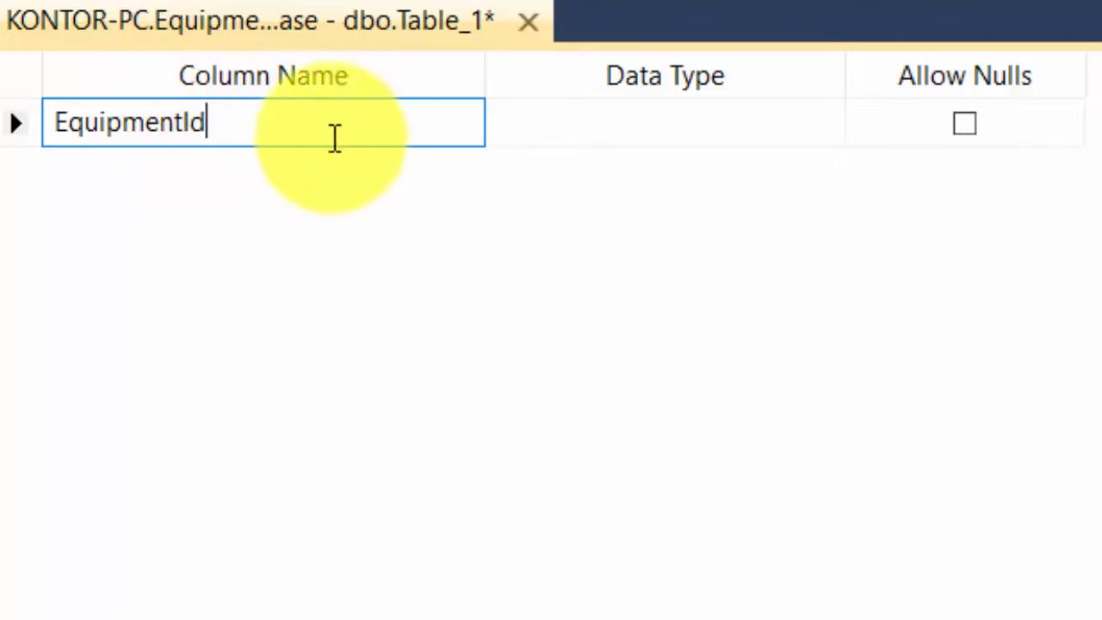
key(Tab)
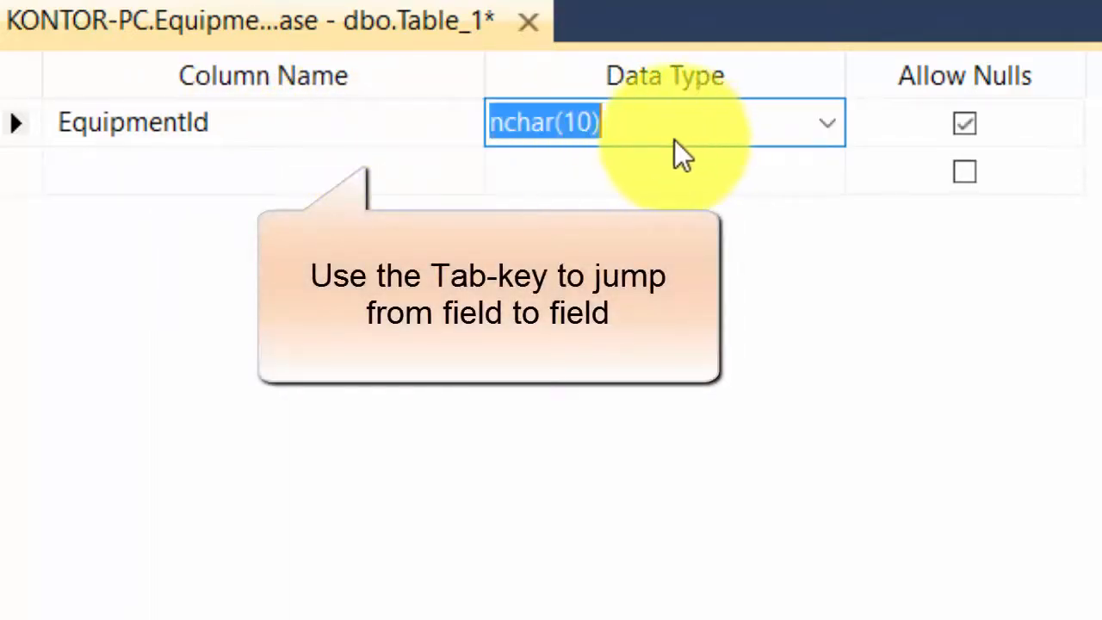
key(Tab)
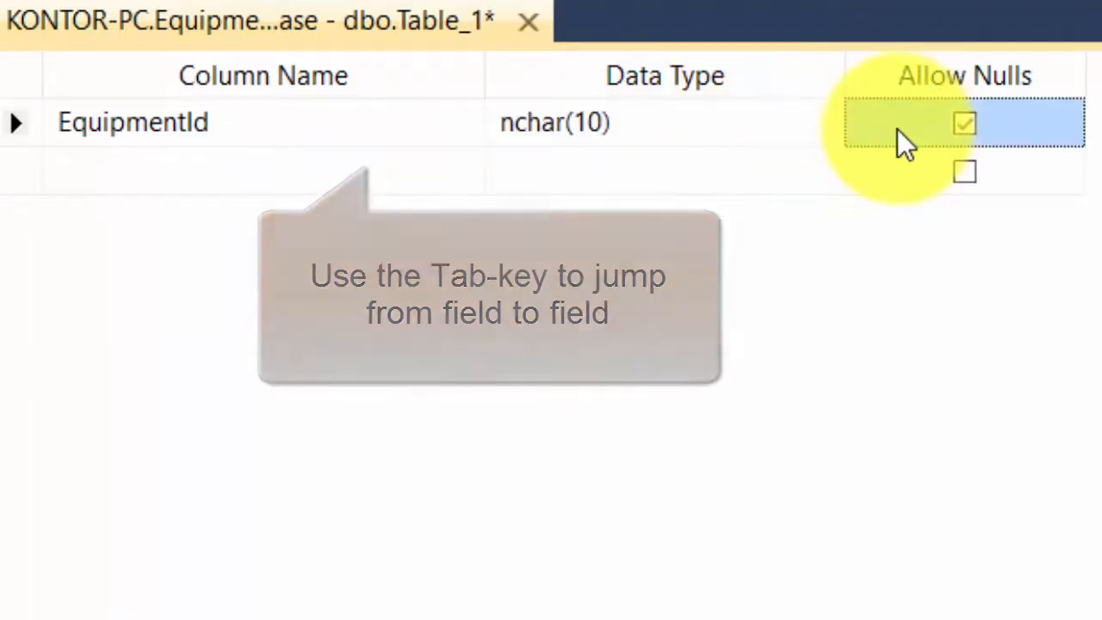
key(Tab)
text(EquipmentName)
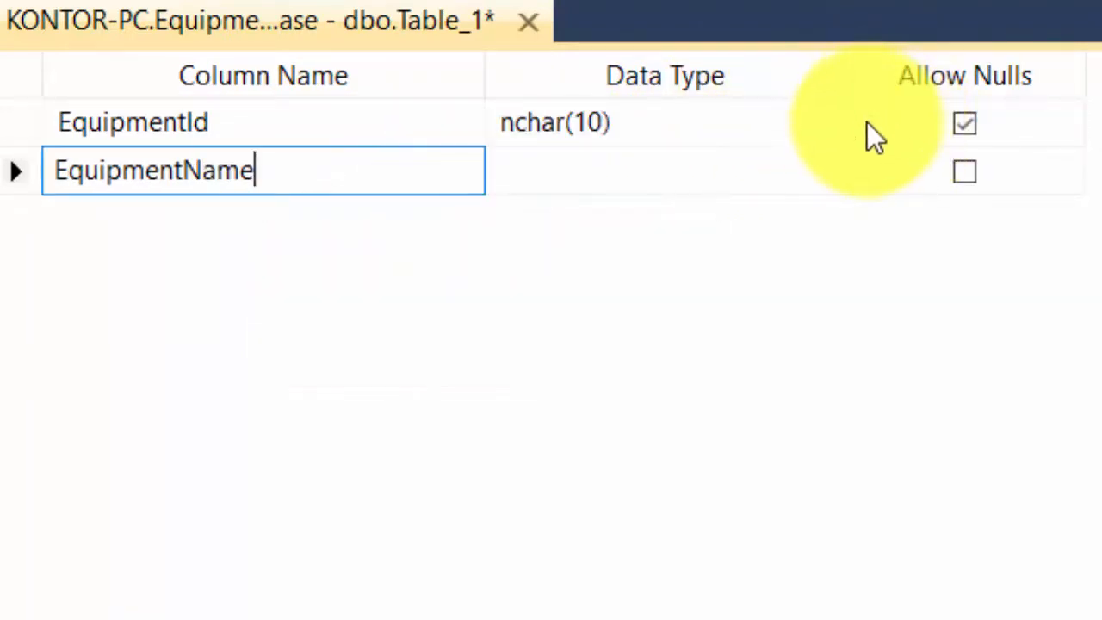
key(Tab)
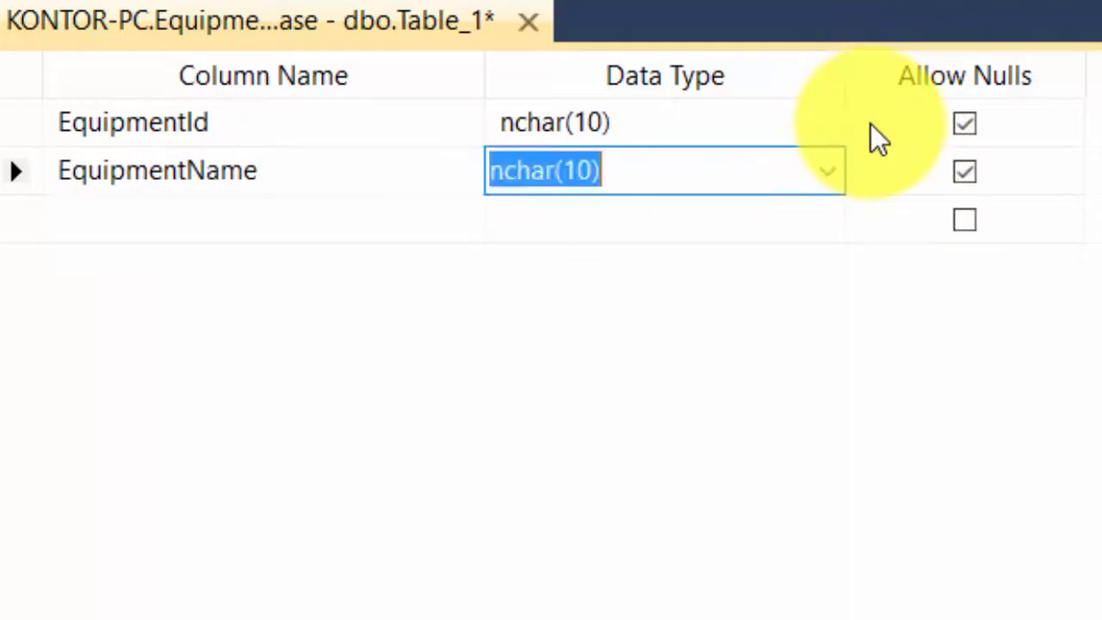
key(Tab)
key(Tab)
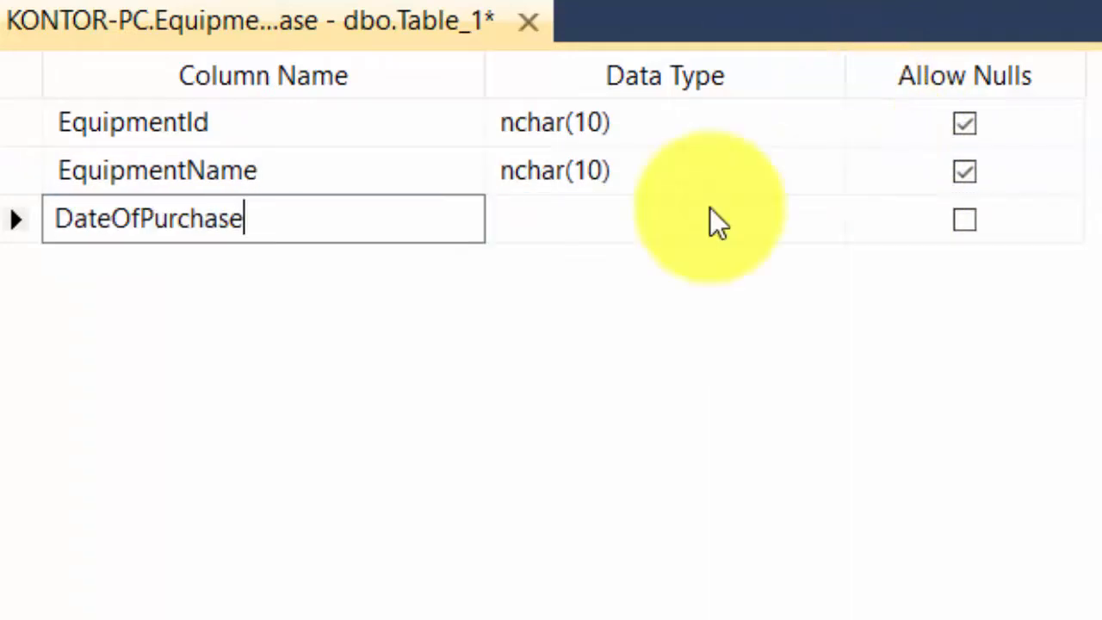
Step: Add the columns DateOfPurchase, Price and Operative below EquipmentName, keeping the default data type and allowing nulls
key(Tab)
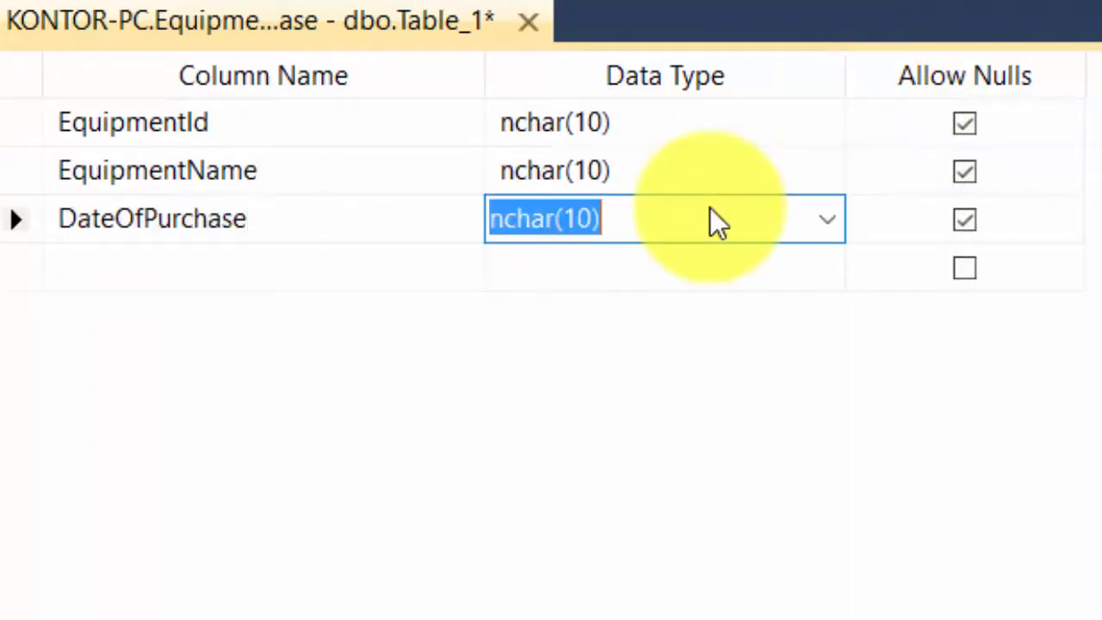
key(Tab)
key(Tab)
text(Price)
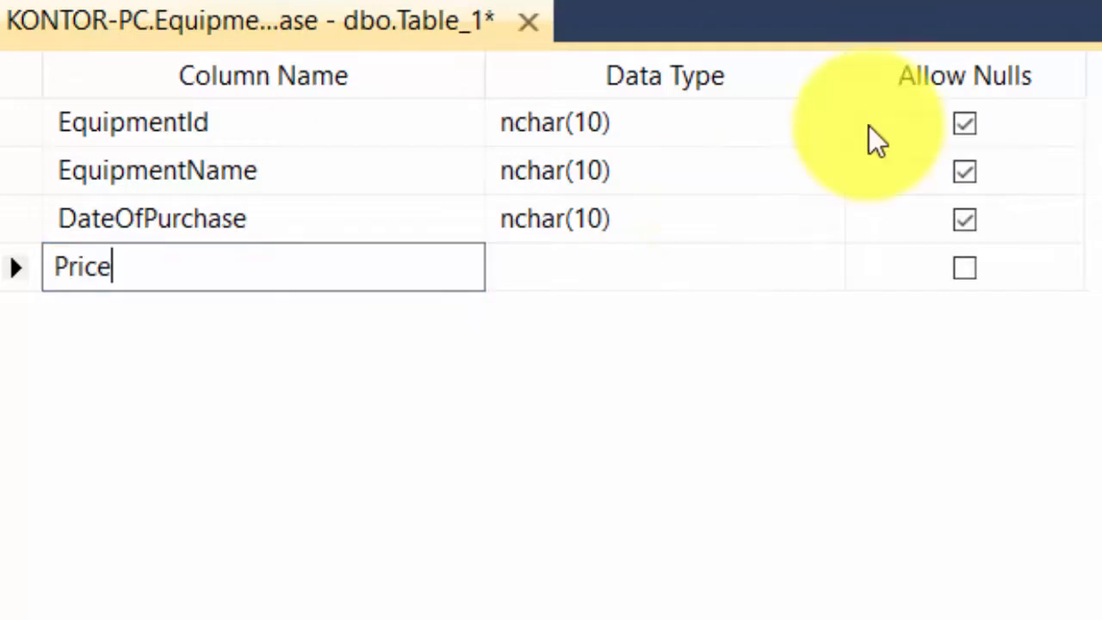
key(Tab)
key(Tab)
key(Tab)
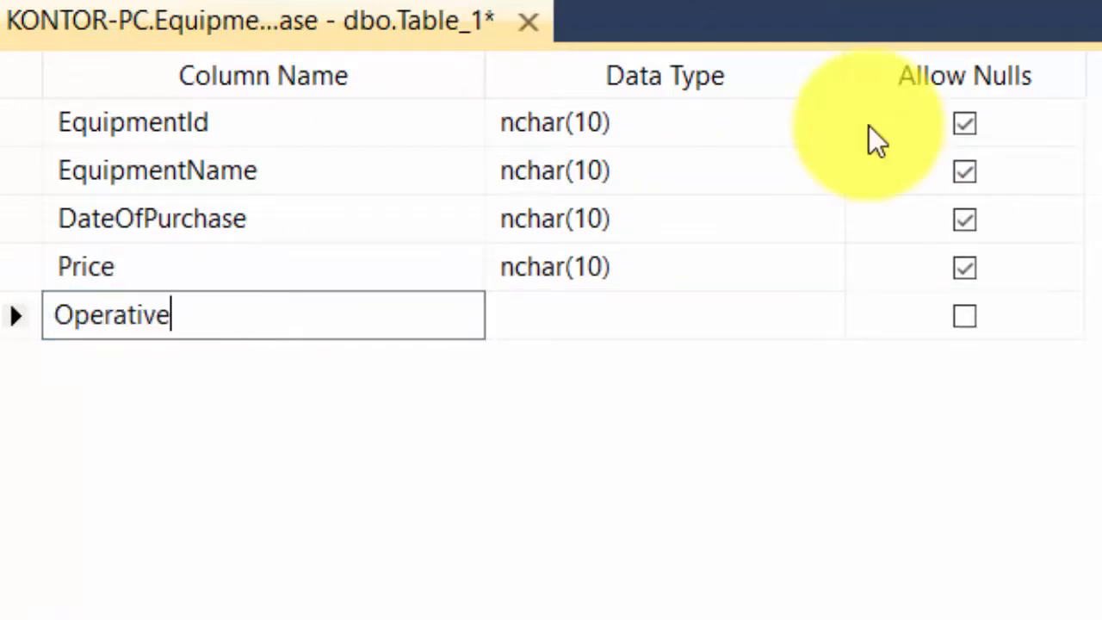
key(Tab)
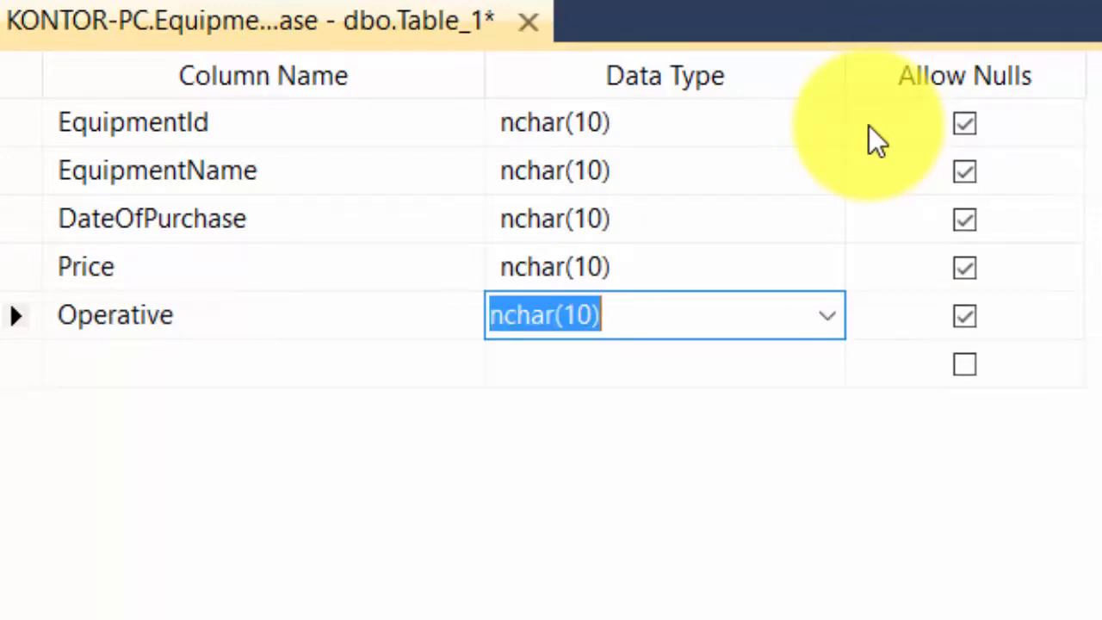
key(Tab)
key(Tab)
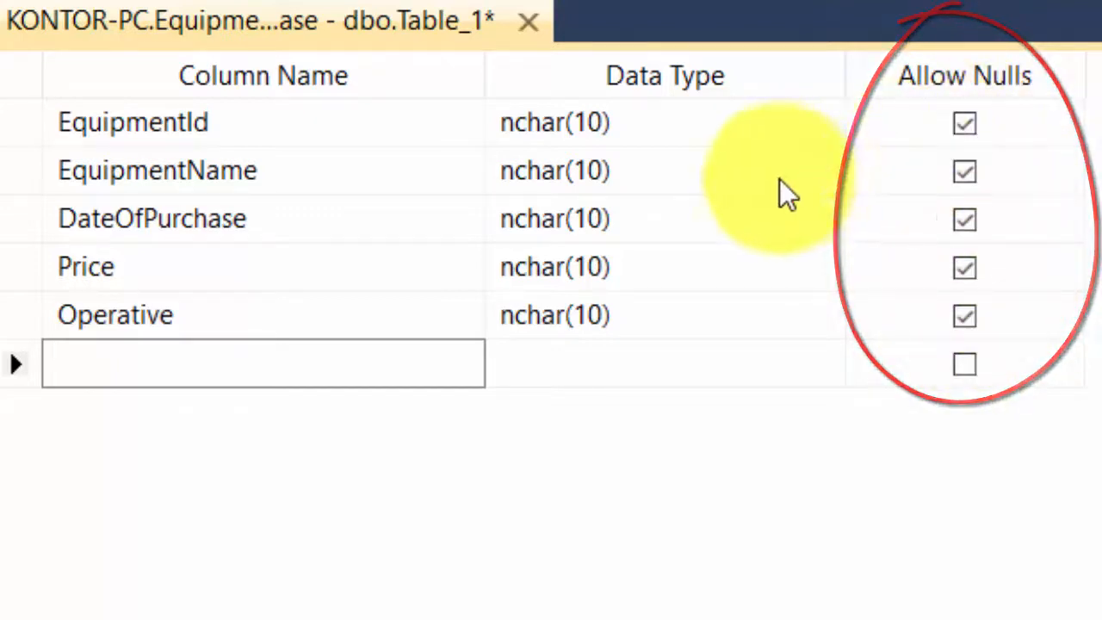
Step: Set the data type of the EquipmentId column to int
click(590, 129)
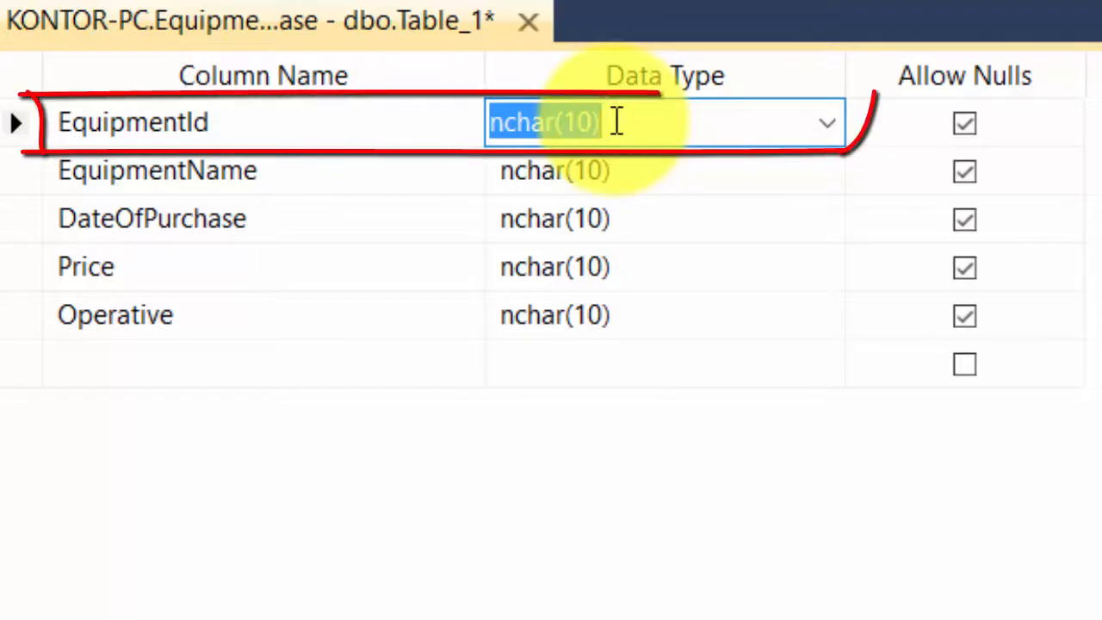
text(int)
key(Tab)
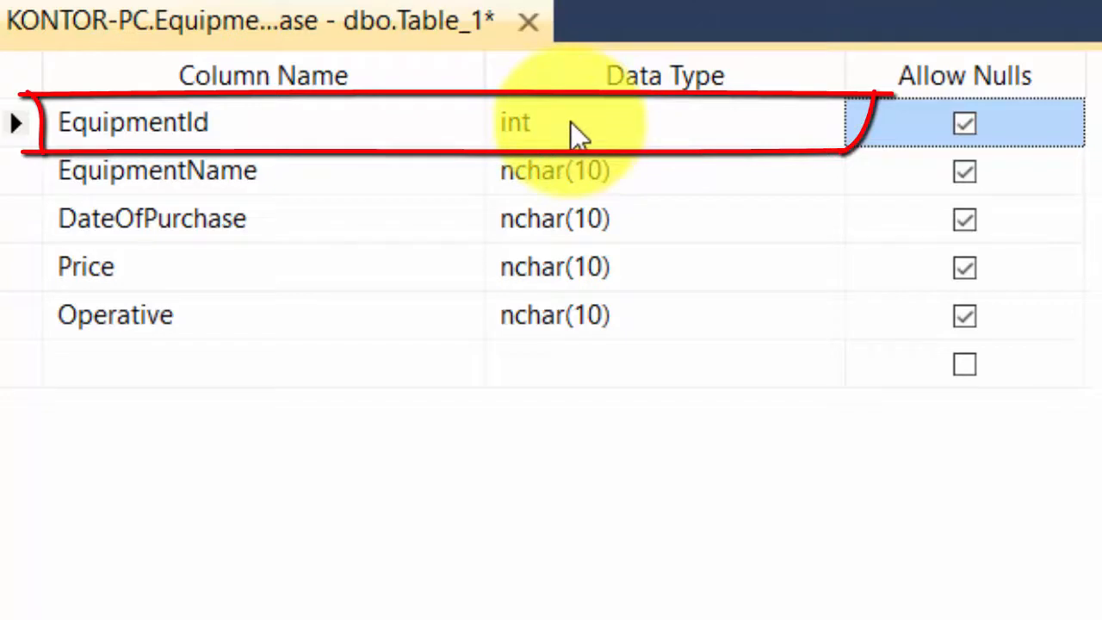
Step: Set the data type of the EquipmentName column to nchar(30)
key(Tab)
key(Tab)
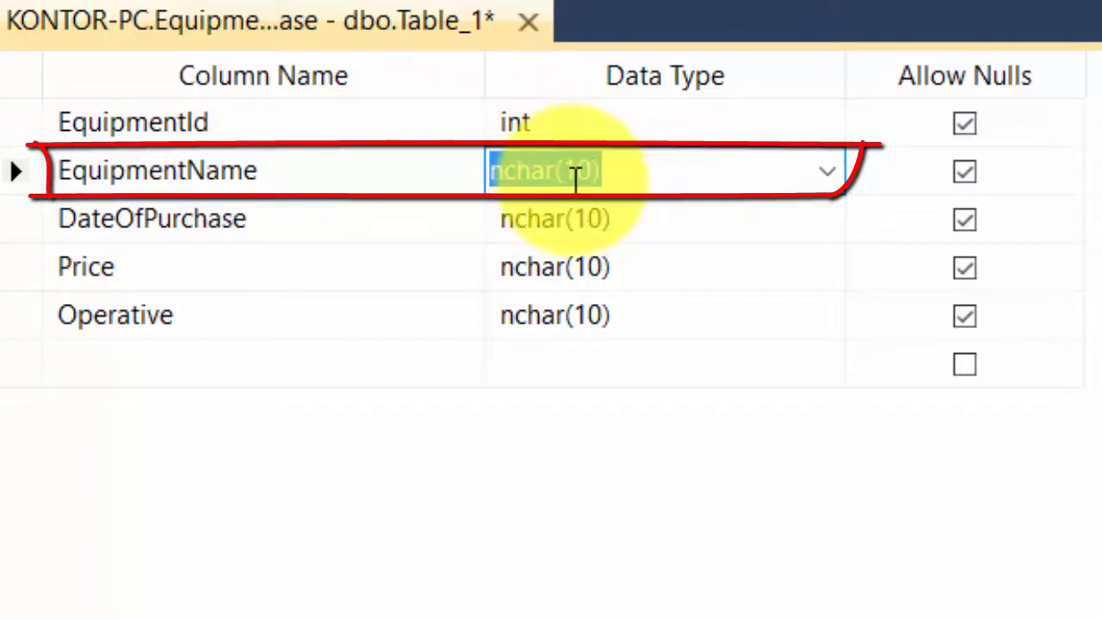
click(579, 175)
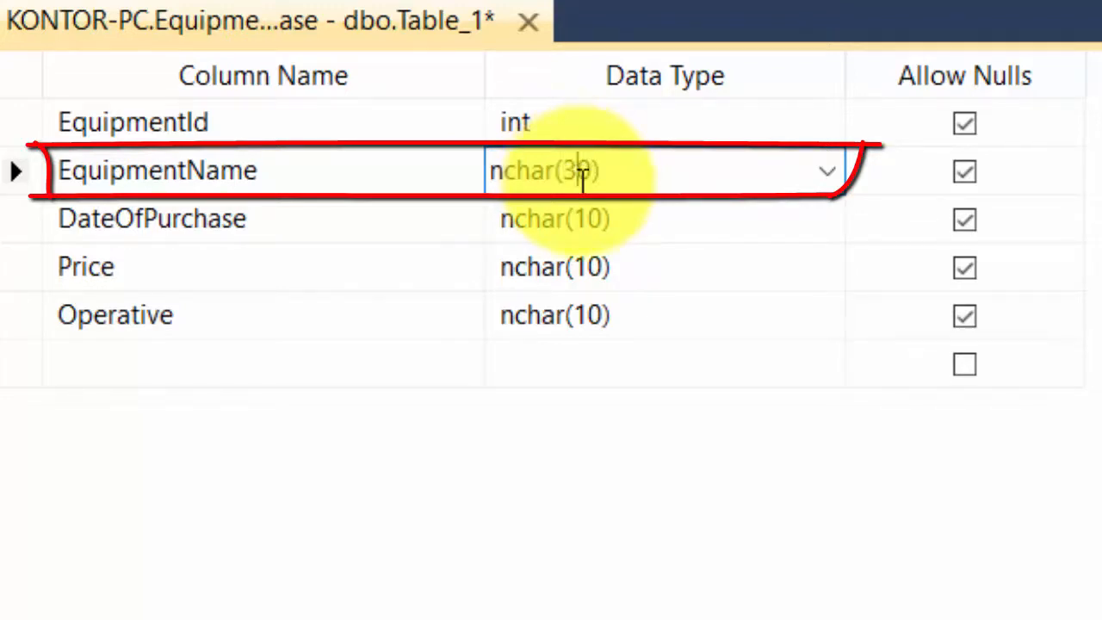
text(3)
key(Tab)
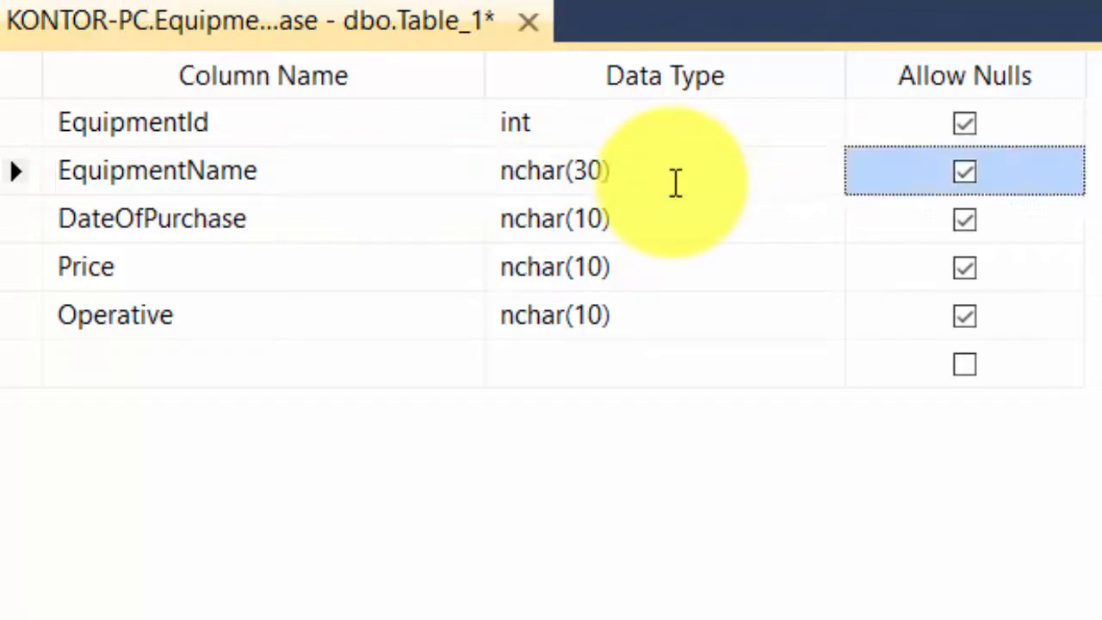
Step: Set the data type of DateOfPurchase to date and that of Price to money
key(Tab)
key(Tab)
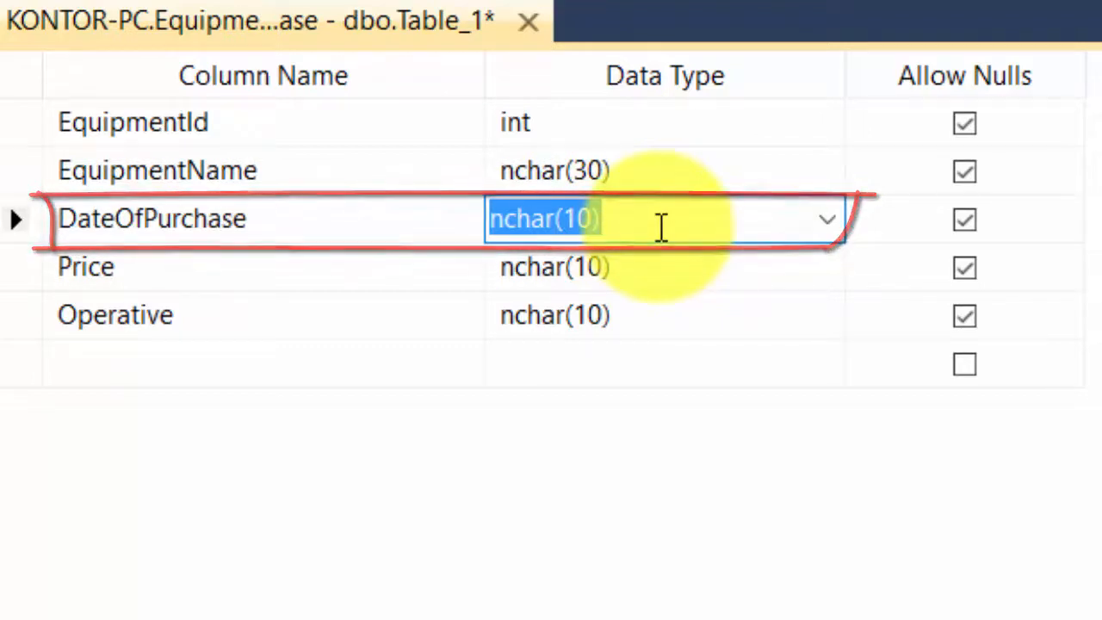
text(date)
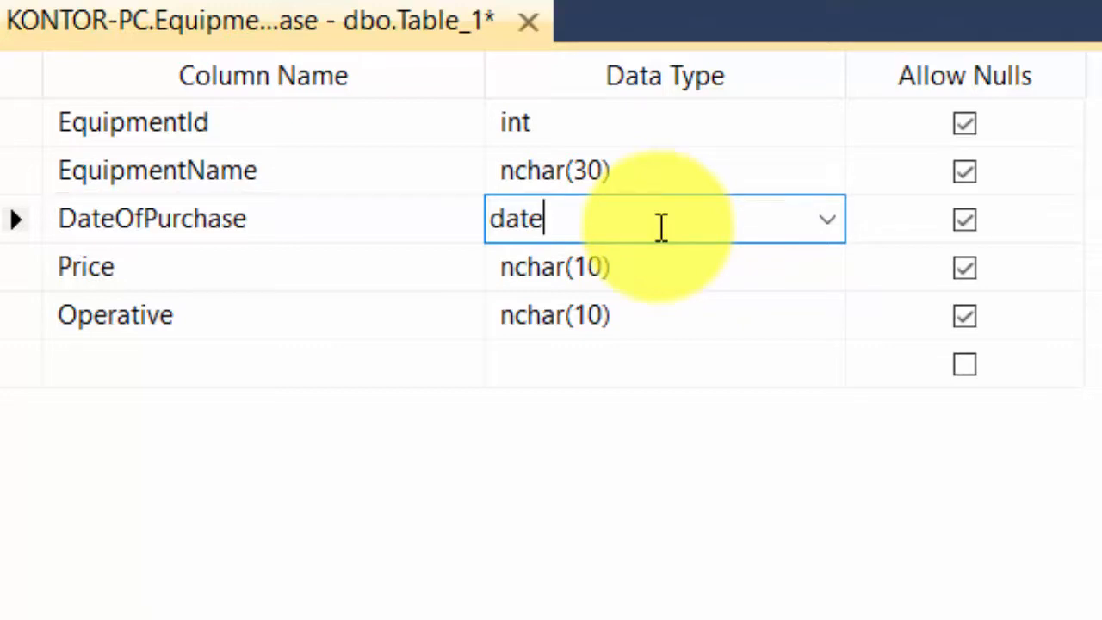
key(Tab)
key(Tab)
key(Tab)
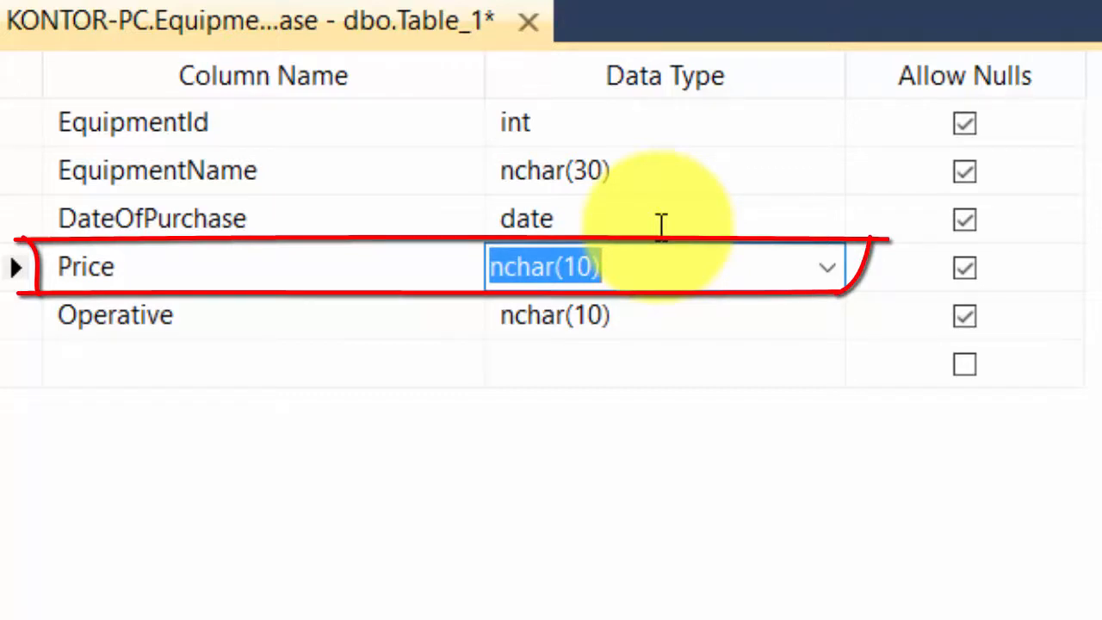
text(mo)
key(Tab)
Step: Set the data type of the Operative column to bit
key(Tab)
key(Tab)
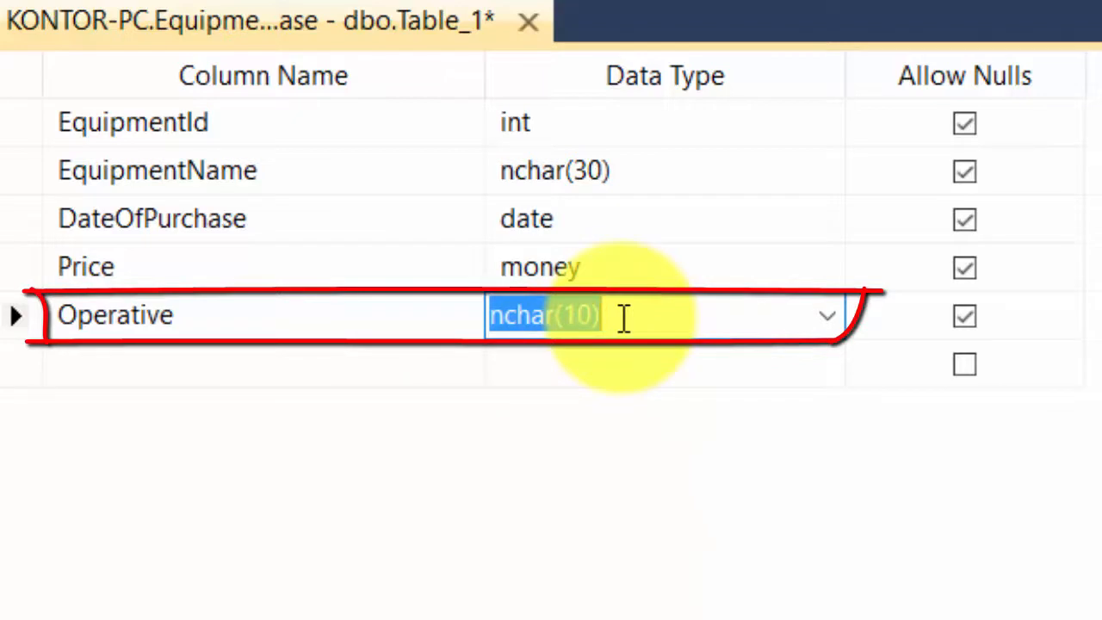
text(bit)
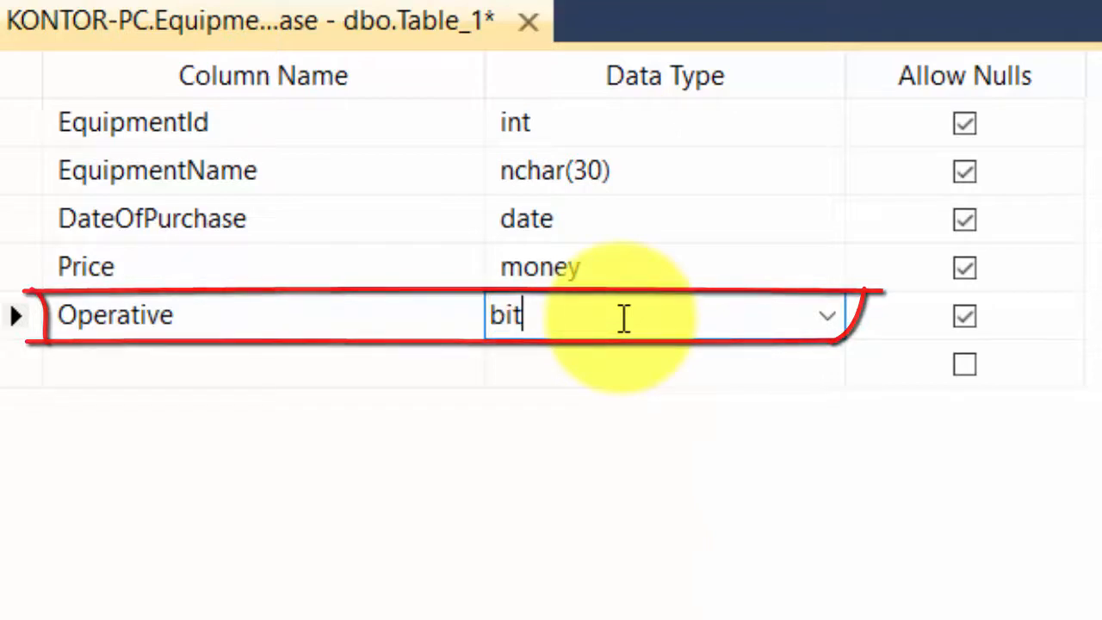
key(Tab)
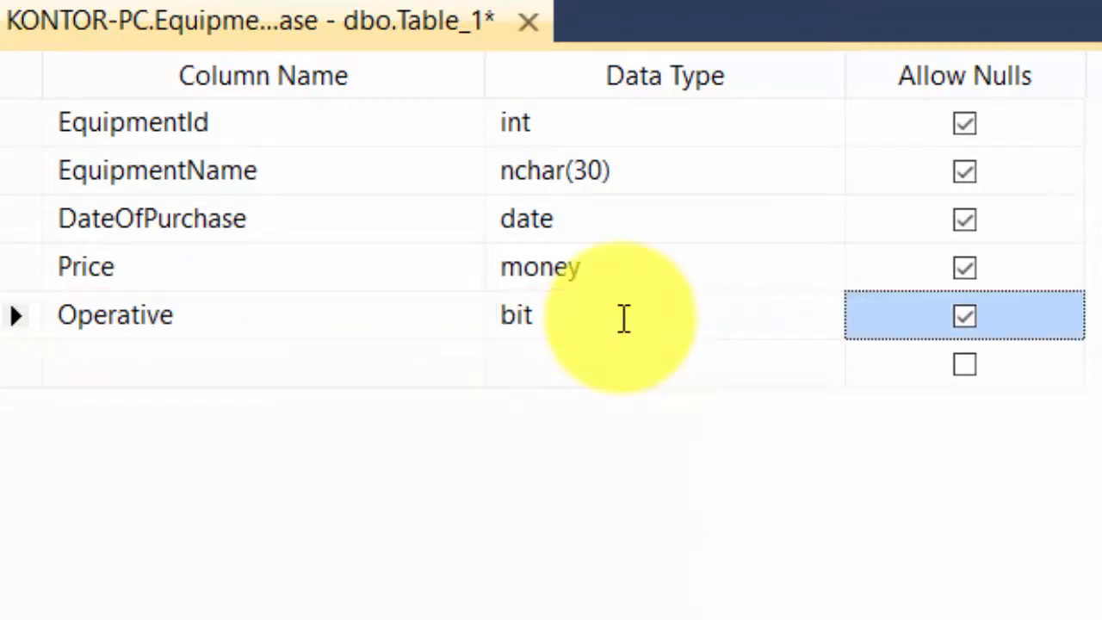
key(Tab)
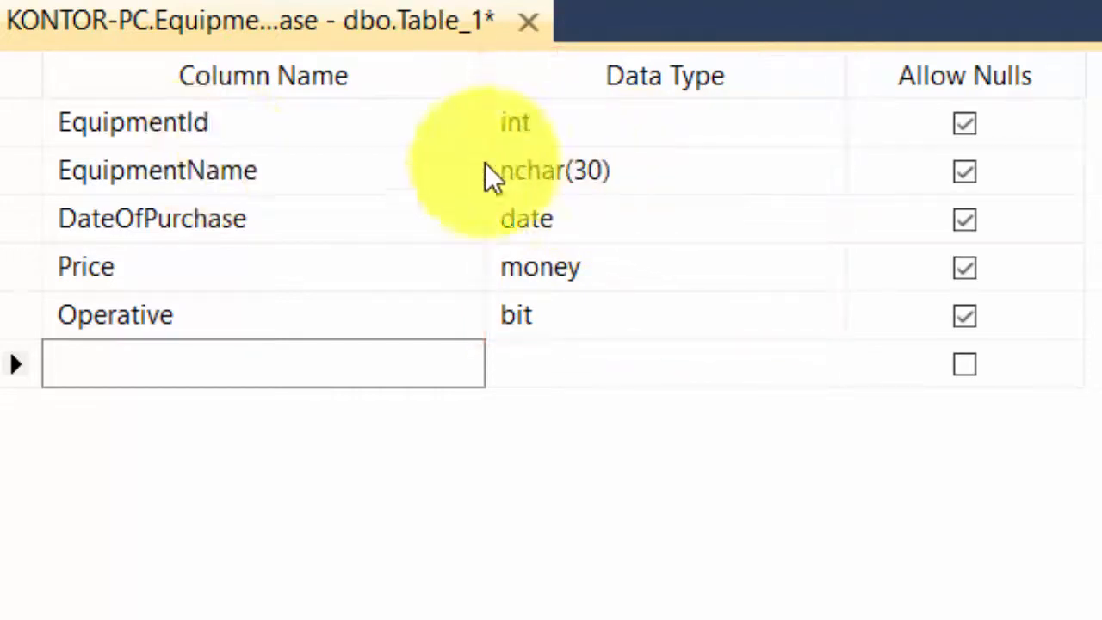
Step: Choose EquipmentId as the Identity Column in the table's properties
click(225, 128)
click(24, 123)
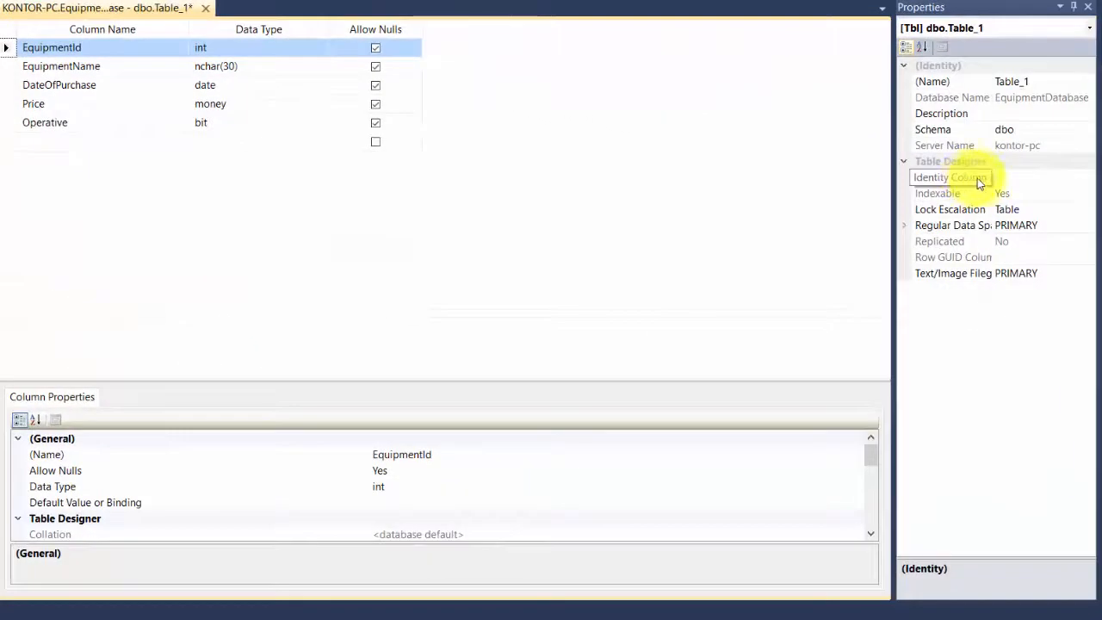
click(979, 184)
click(1089, 177)
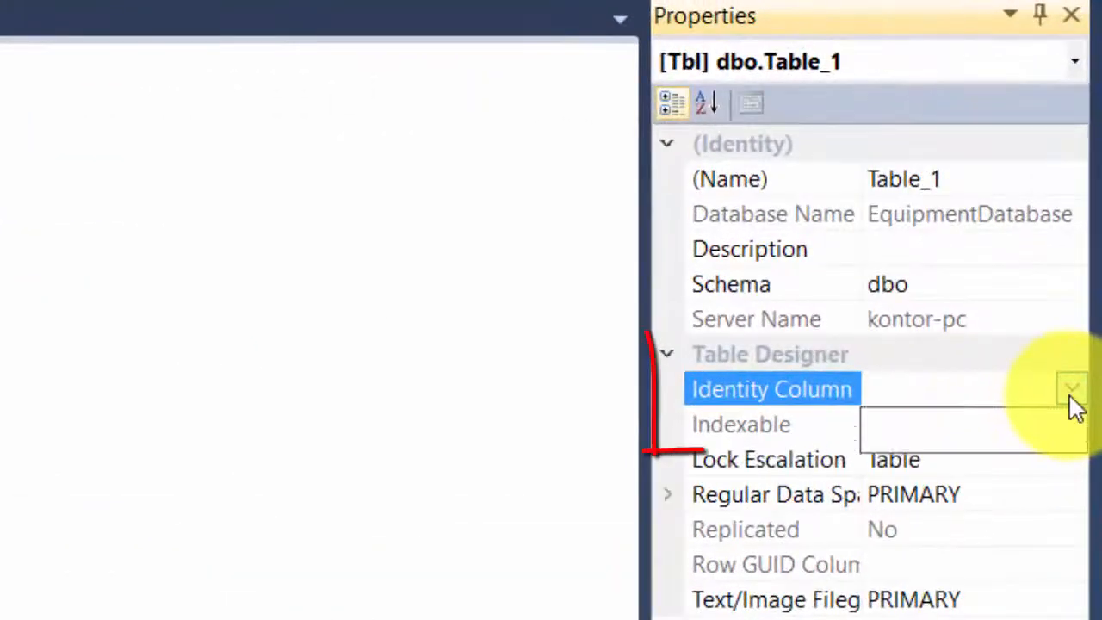
click(985, 431)
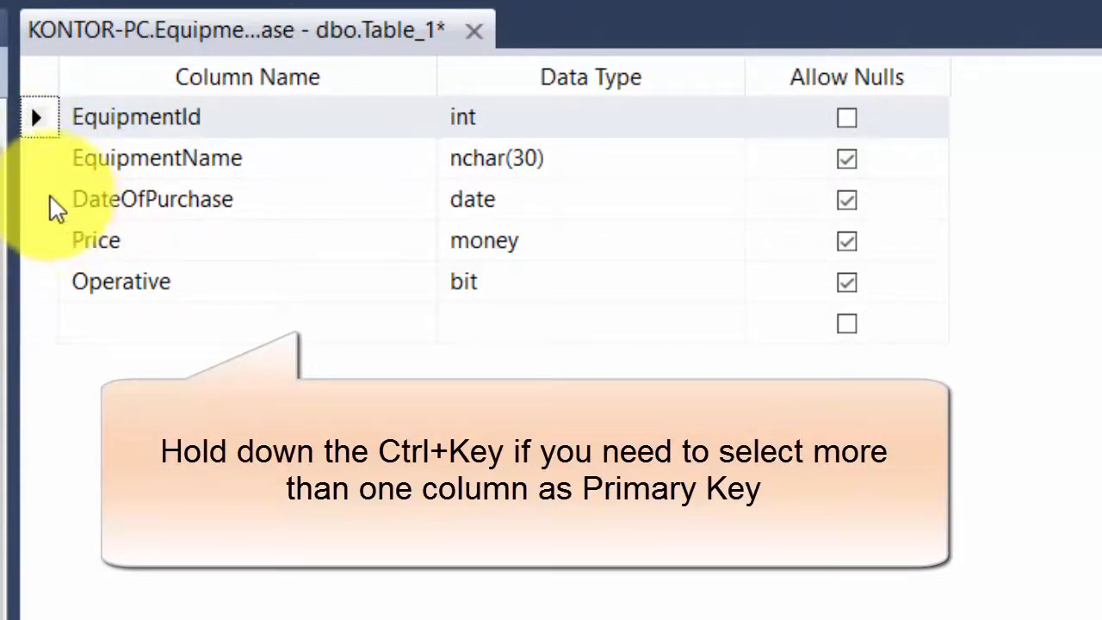
Step: Set the EquipmentId column as the table's primary key
click(35, 120)
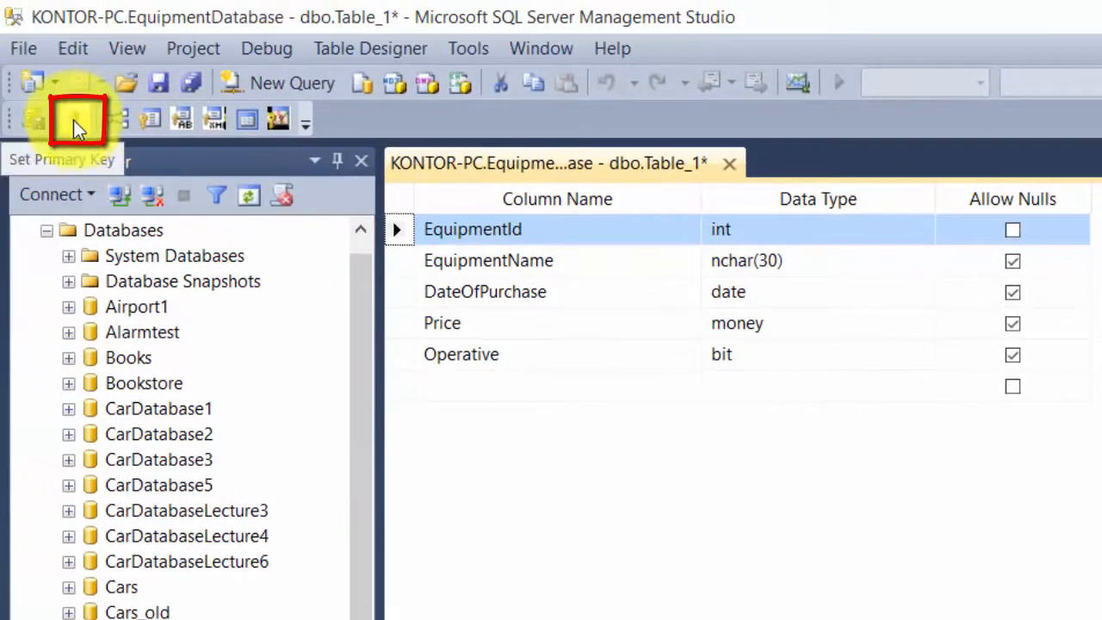
right_click(404, 228)
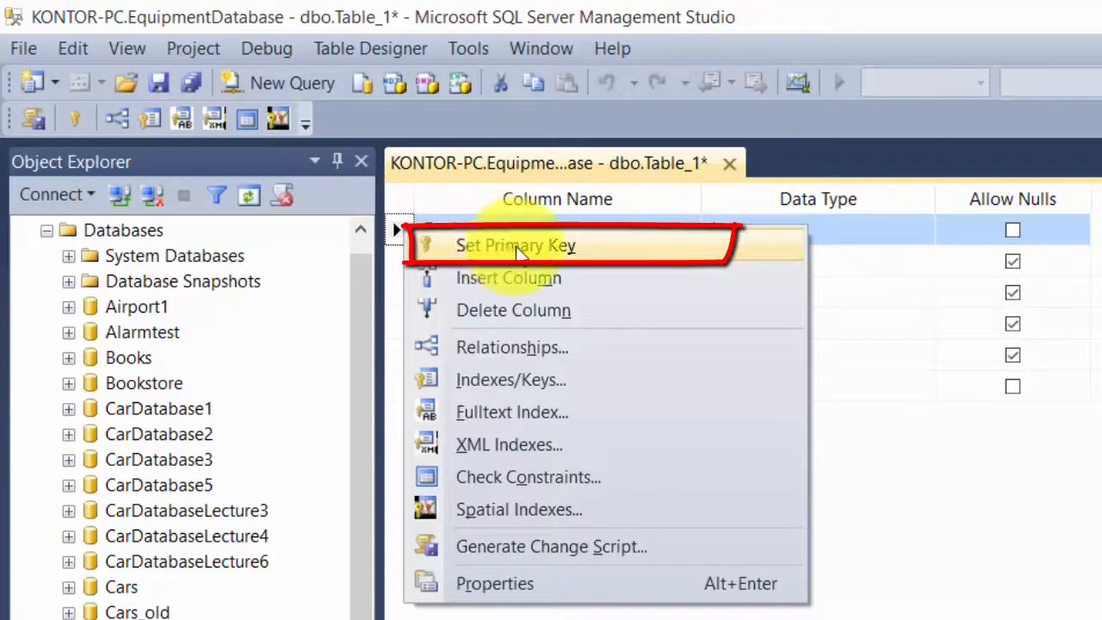
click(503, 246)
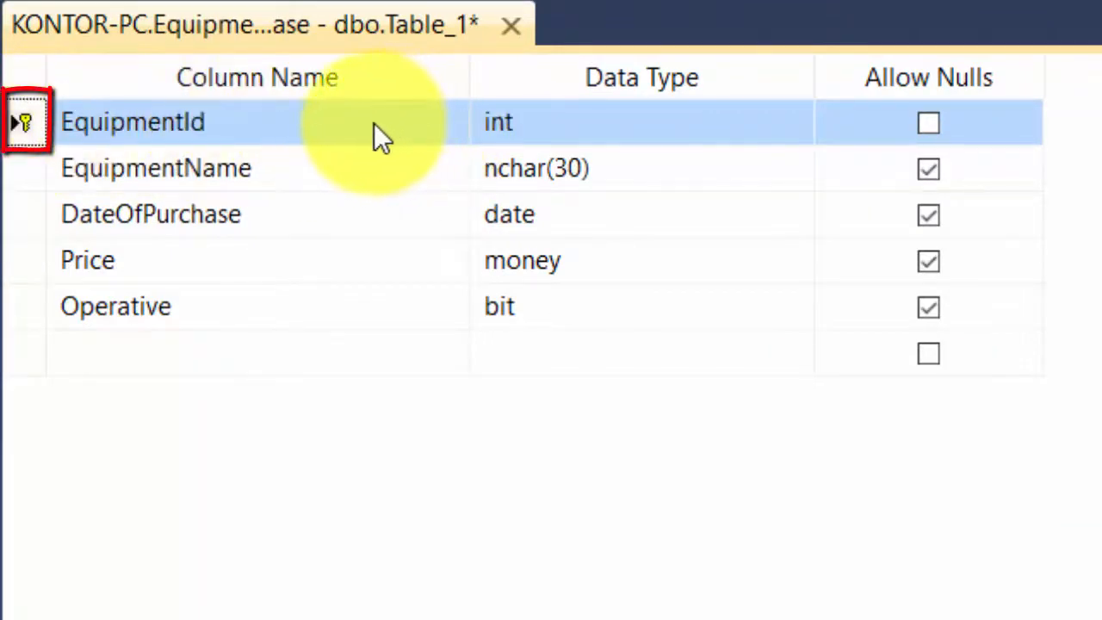
Step: Close the table design and save the table under the name EQUIPMENT
click(515, 26)
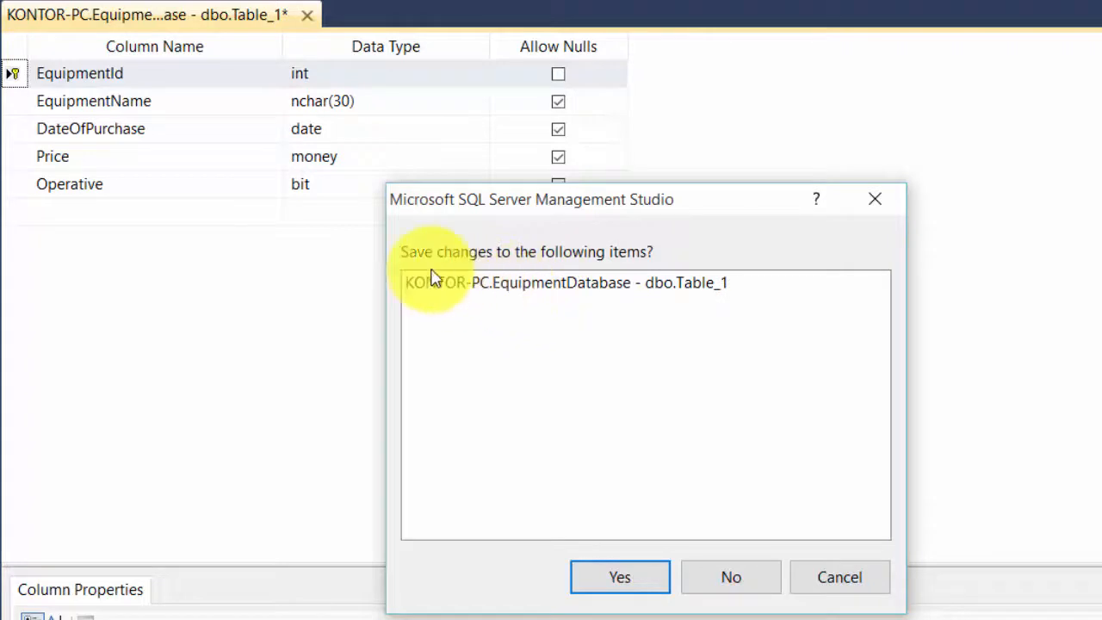
click(633, 581)
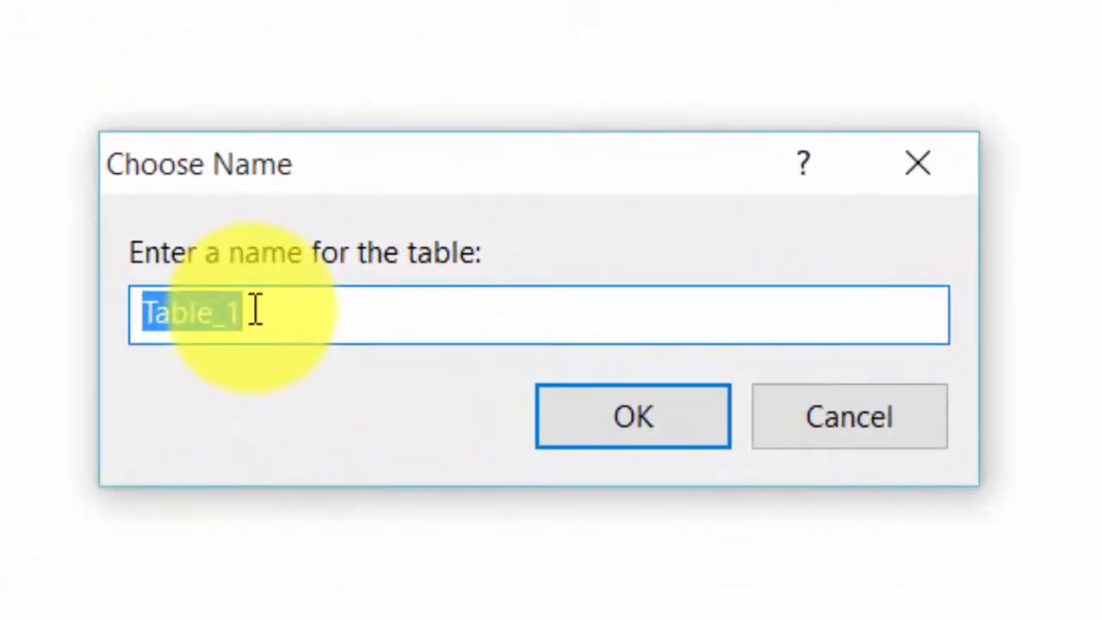
text(QUIPMENT)
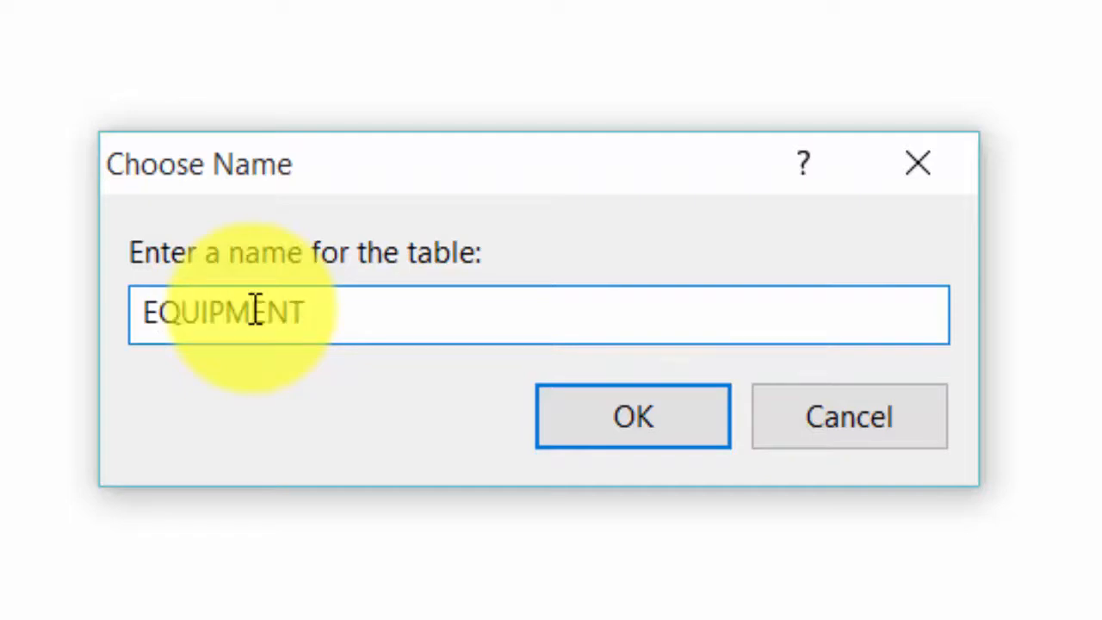
click(608, 417)
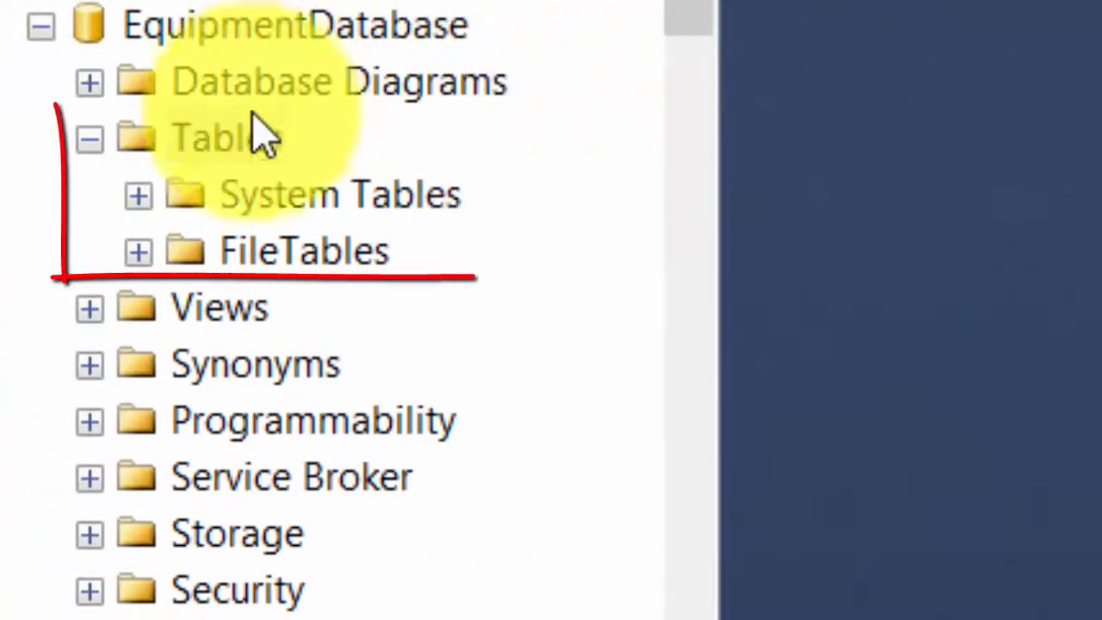
Step: Refresh the Tables folder of EquipmentDatabase
click(135, 144)
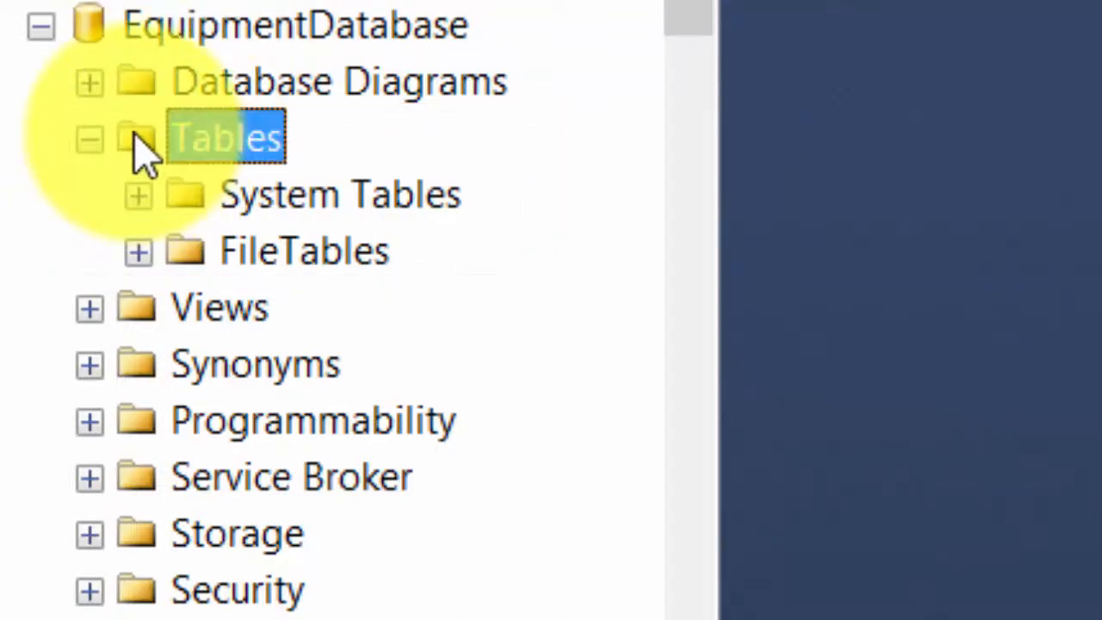
right_click(138, 151)
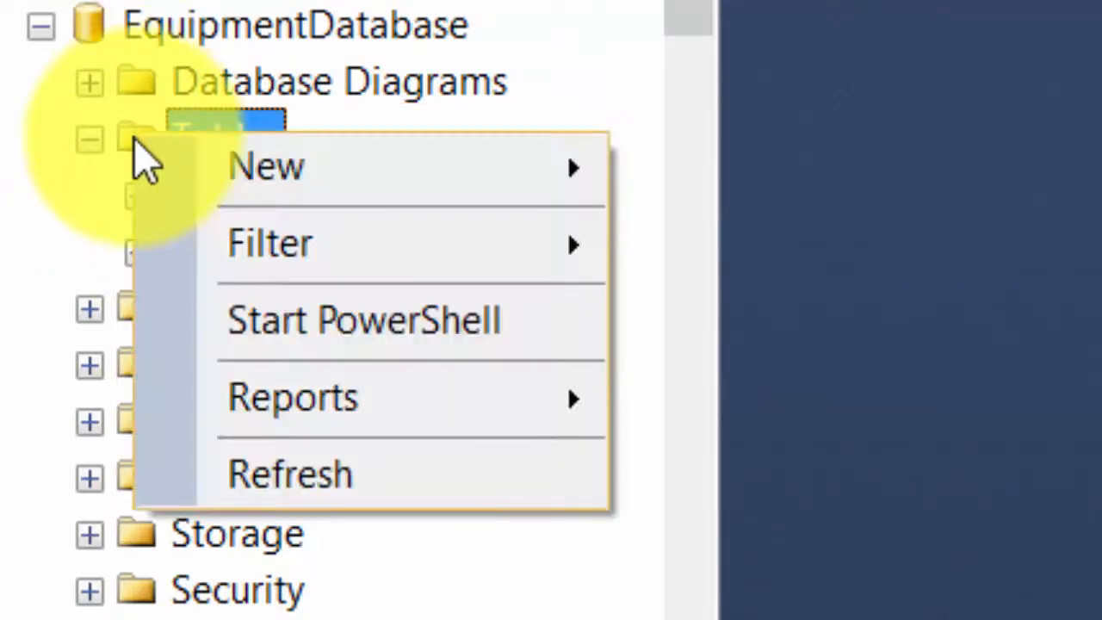
click(268, 479)
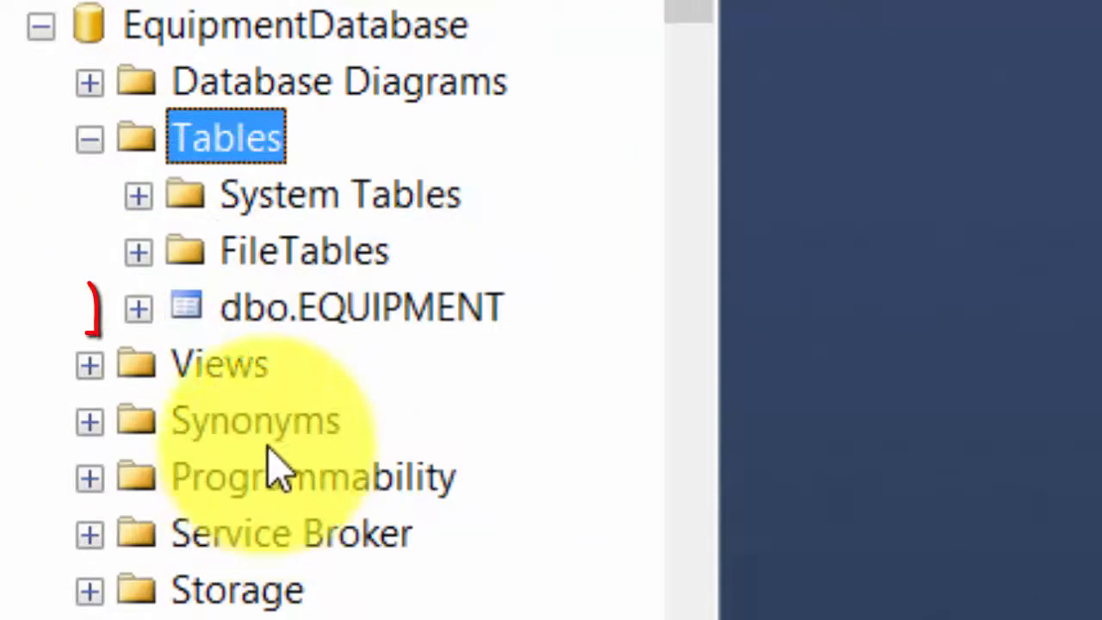
Step: Open the design of the EQUIPMENT table to review its columns and primary key, and close it again
click(193, 313)
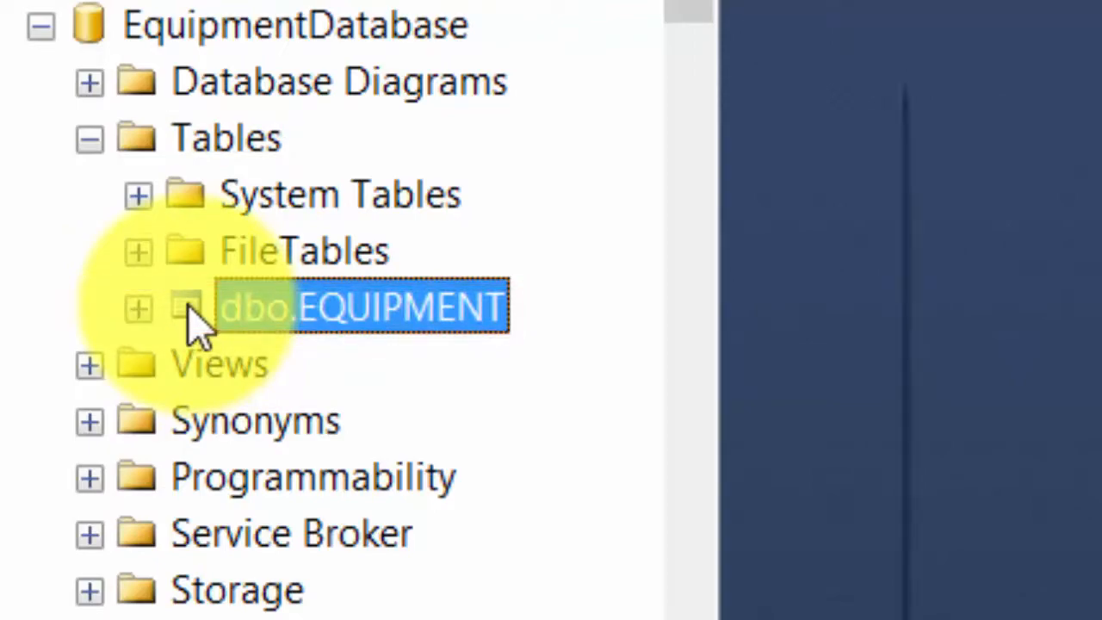
right_click(193, 315)
click(360, 173)
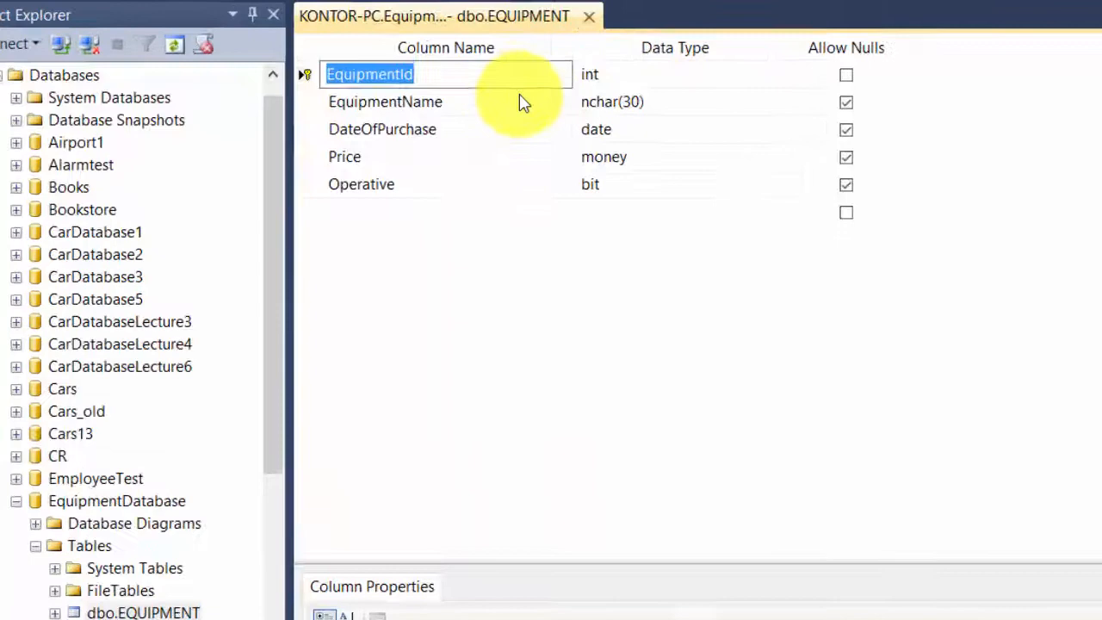
click(305, 76)
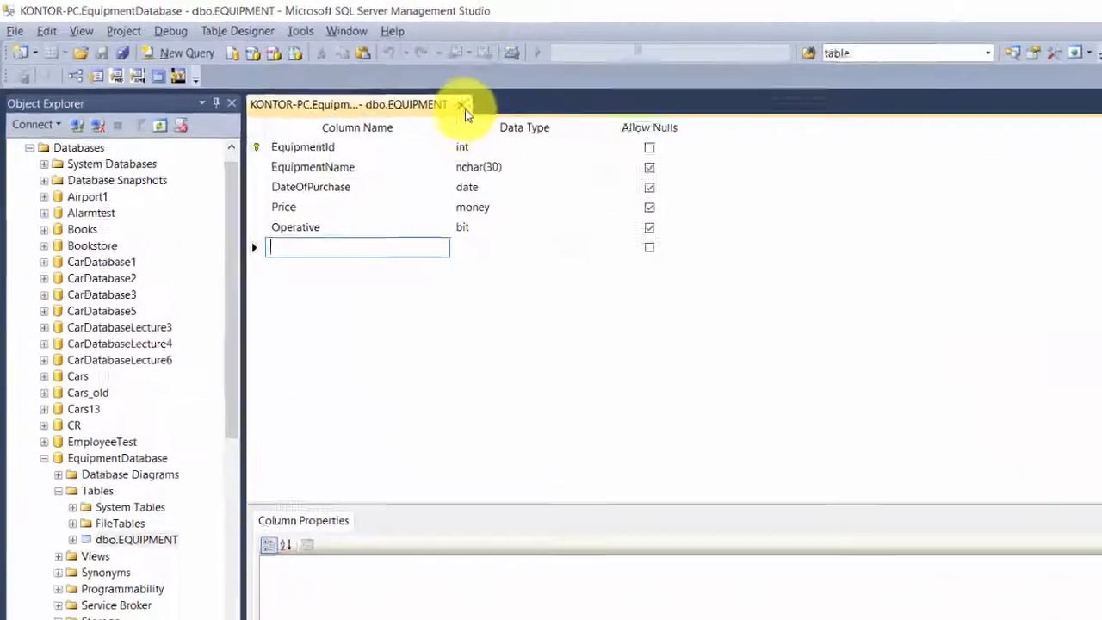
click(356, 80)
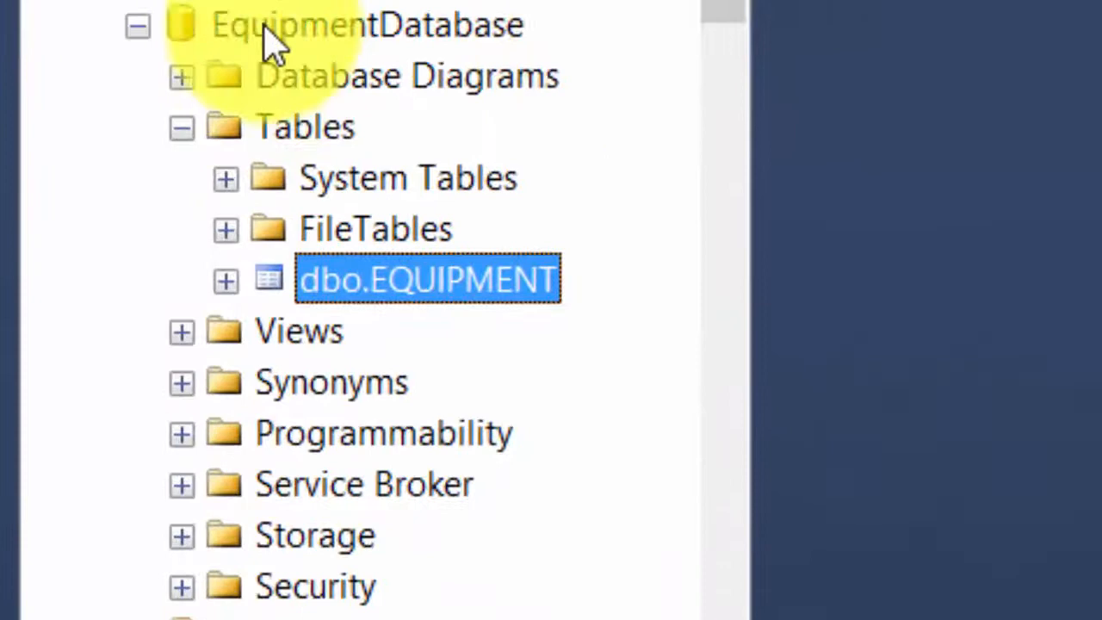
Step: Expand the Database Diagrams folder of EquipmentDatabase and agree to create the support objects required for diagramming
click(211, 31)
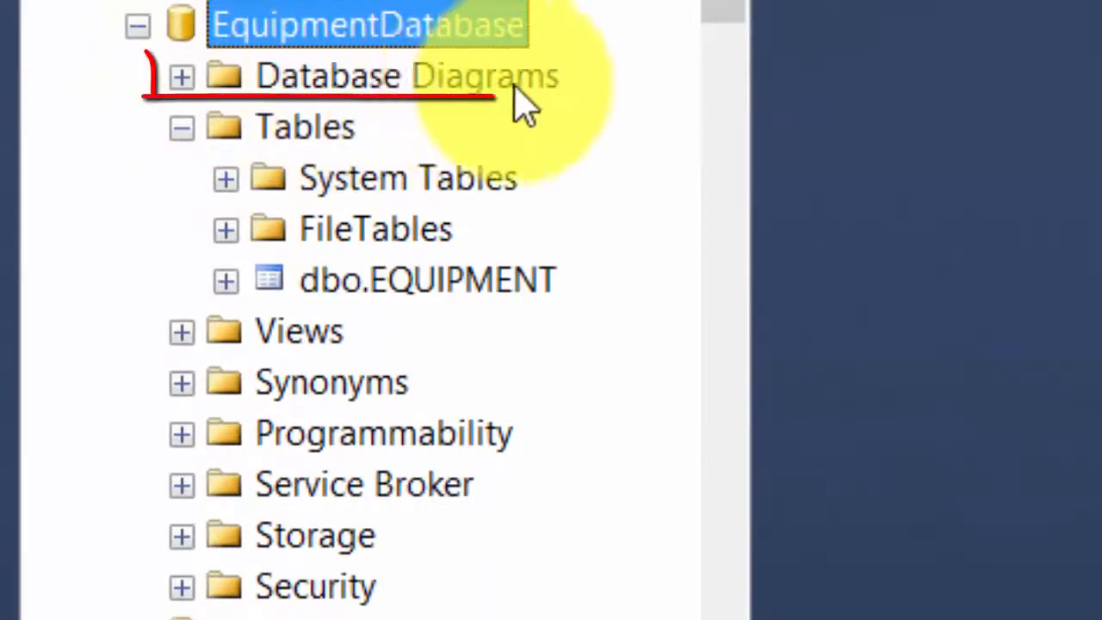
click(180, 78)
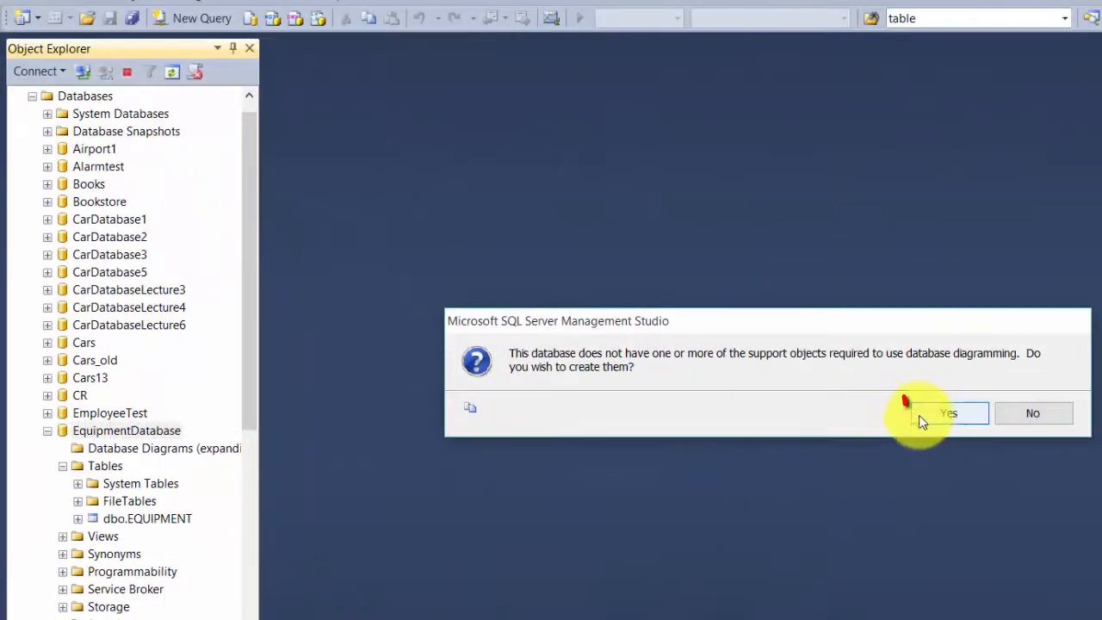
click(953, 417)
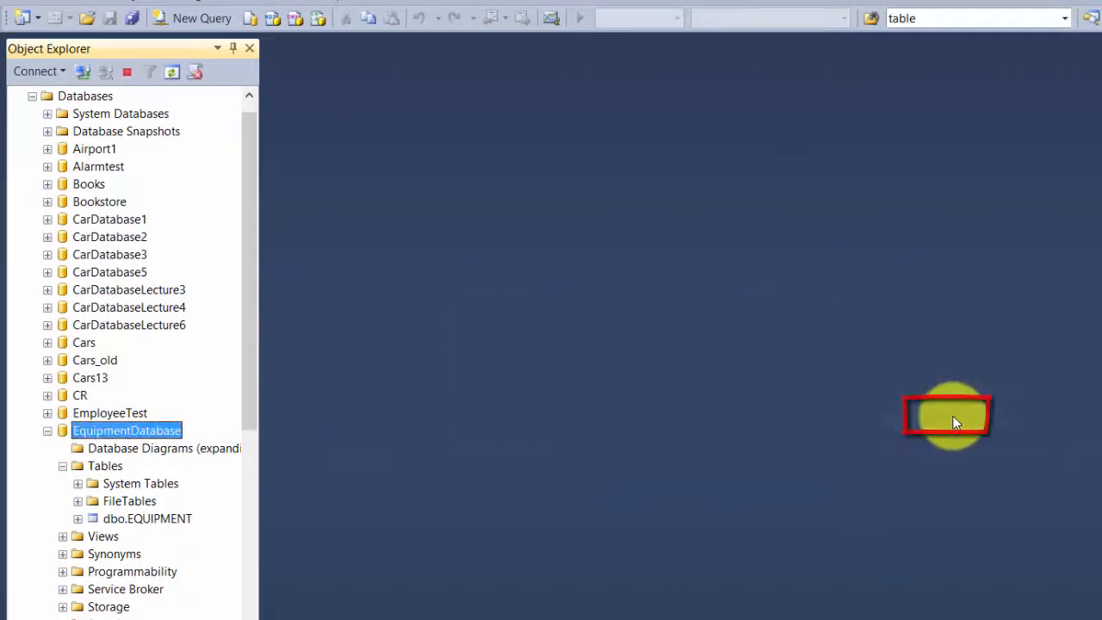
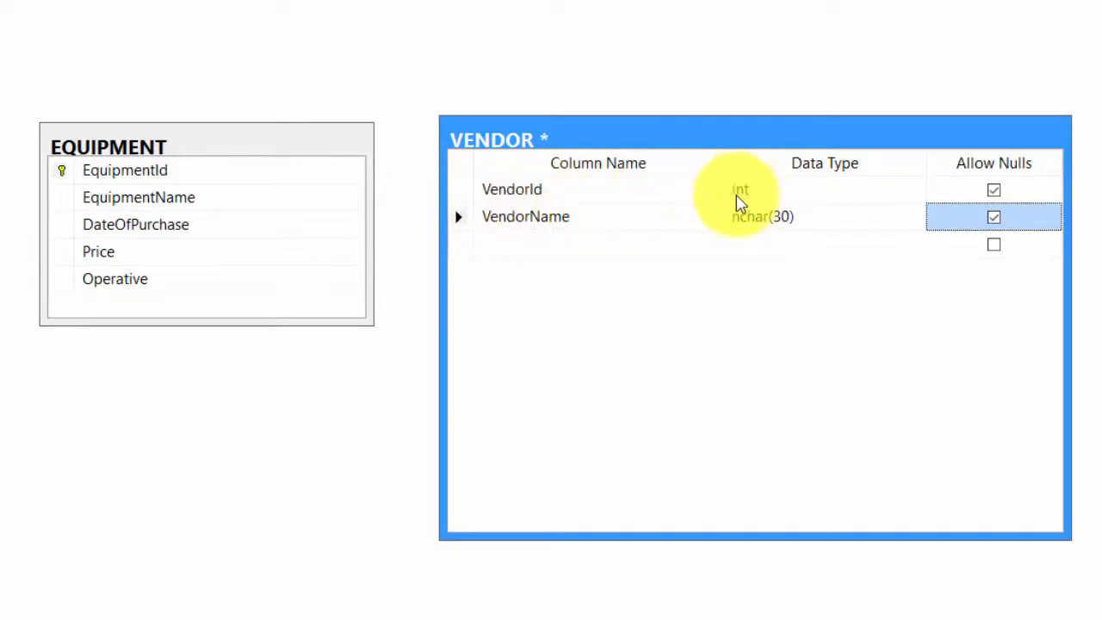
Step: Set the VendorId column as the primary key of the VENDOR table in the diagram
click(461, 191)
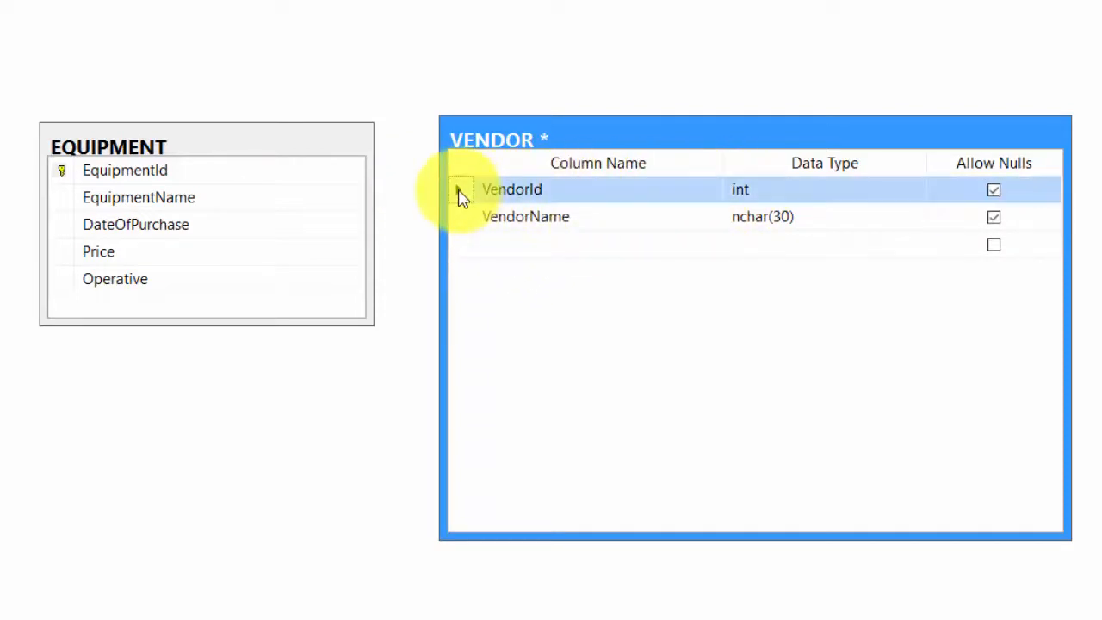
right_click(462, 193)
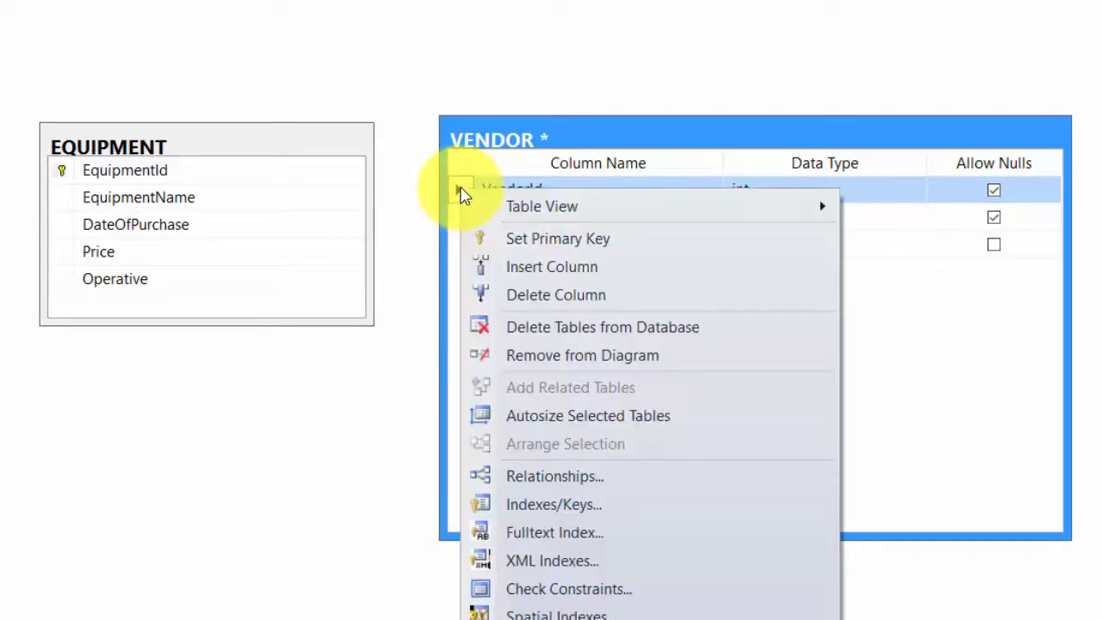
click(531, 242)
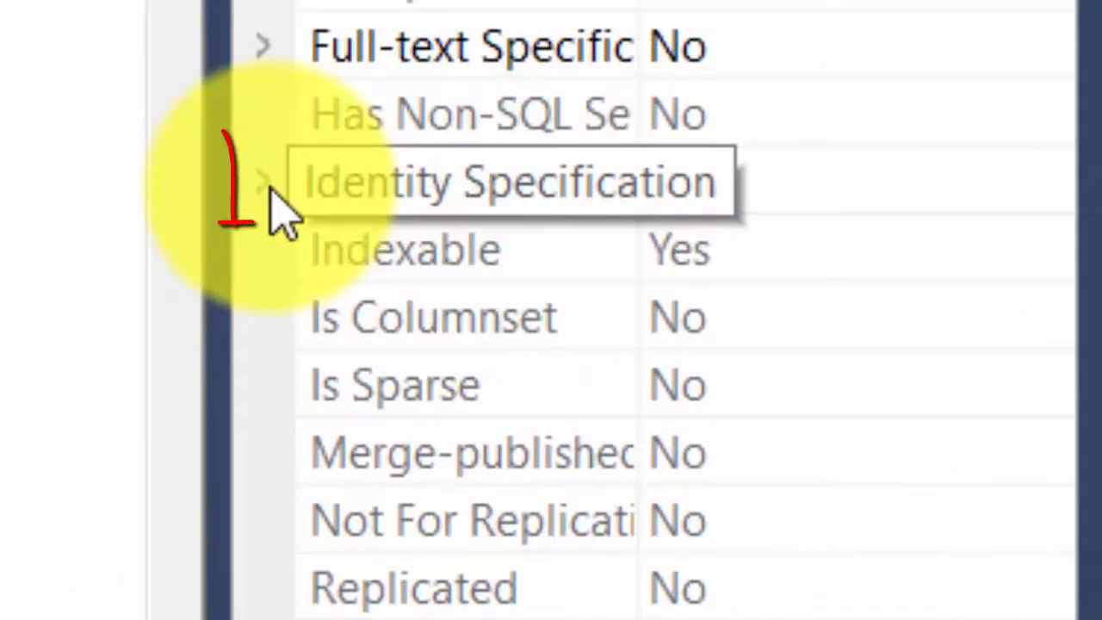
Step: Make VendorId an identity column by setting Is Identity to Yes in its Identity Specification
click(265, 192)
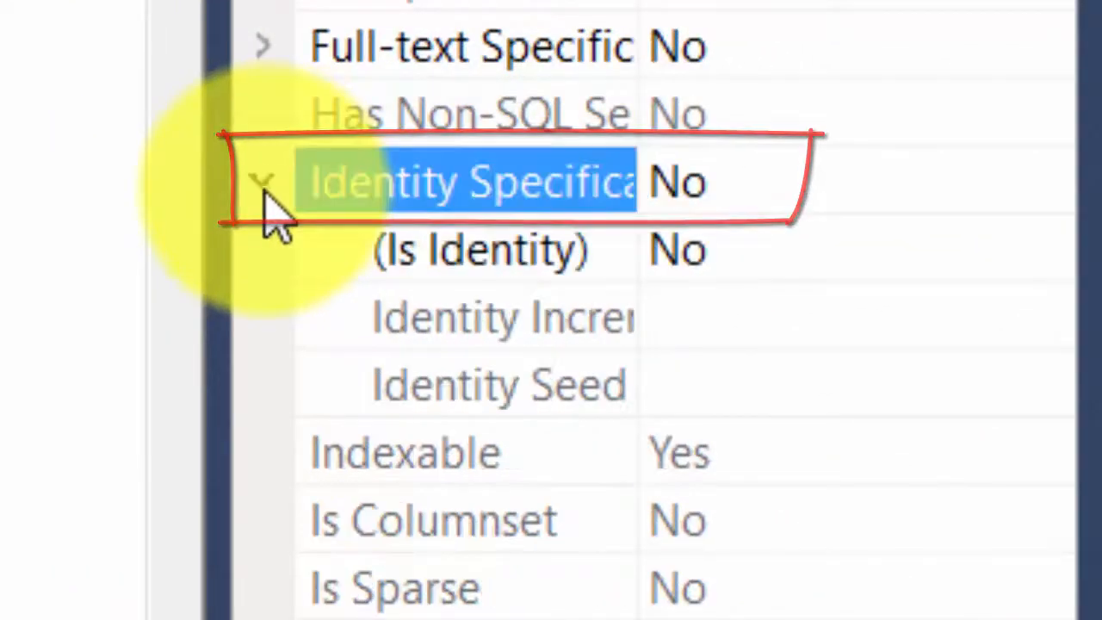
click(708, 254)
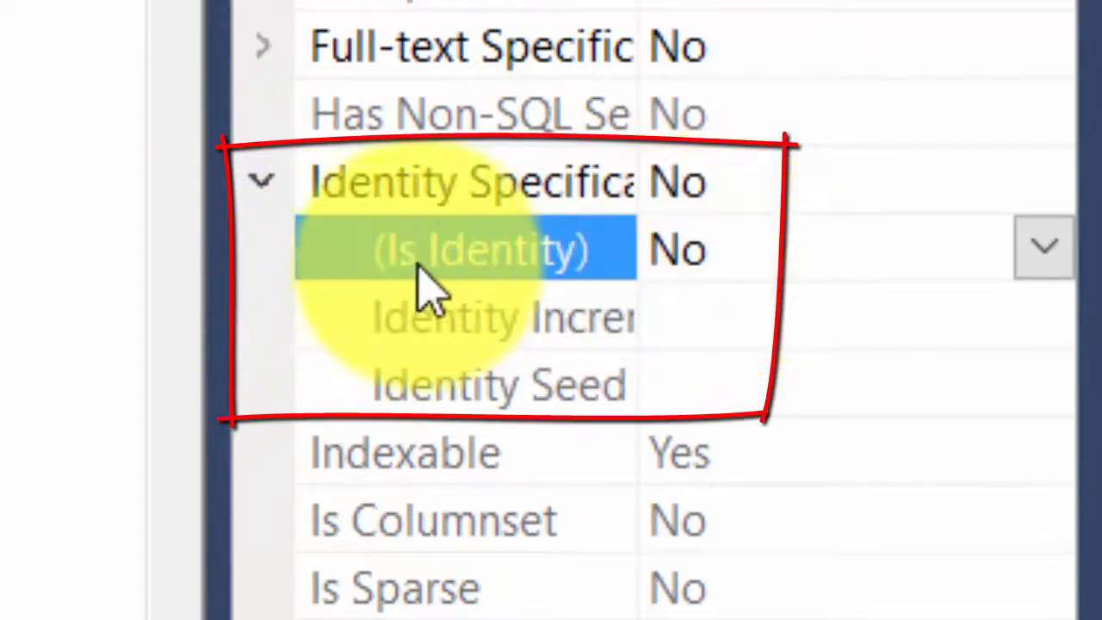
click(1045, 254)
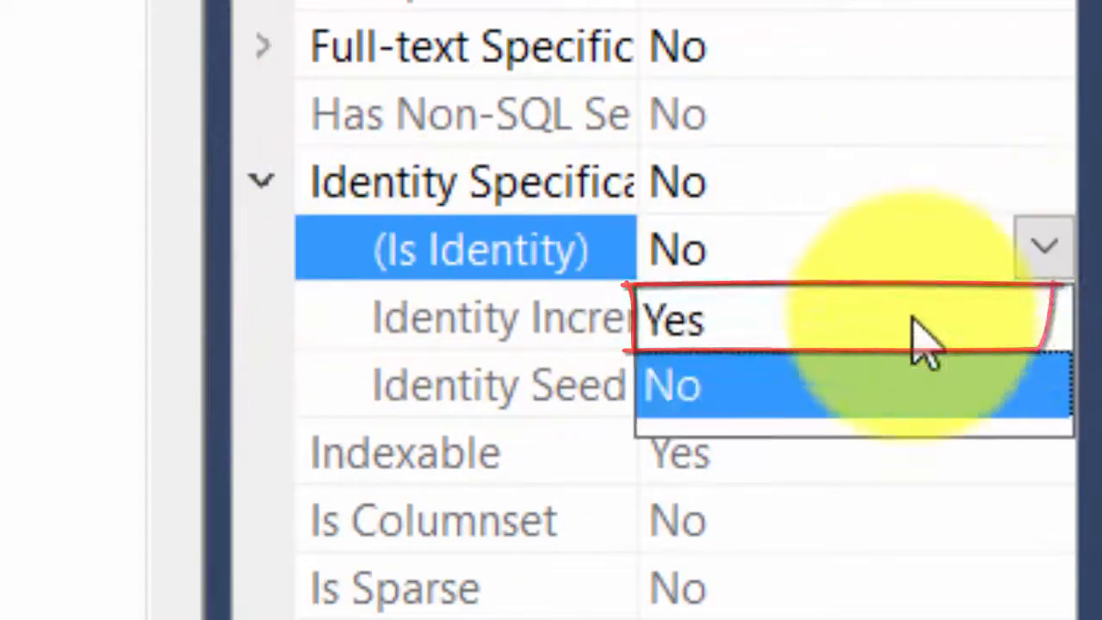
click(871, 352)
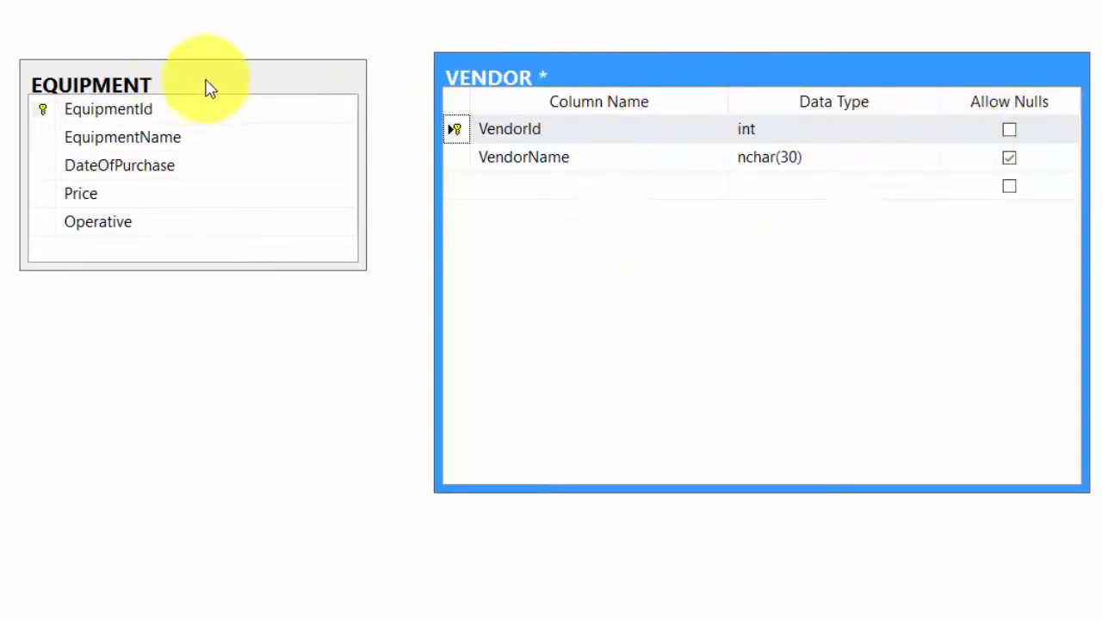
Step: Switch the VENDOR table to the Column Names view and move it slightly lower in the diagram beside EQUIPMENT
right_click(677, 79)
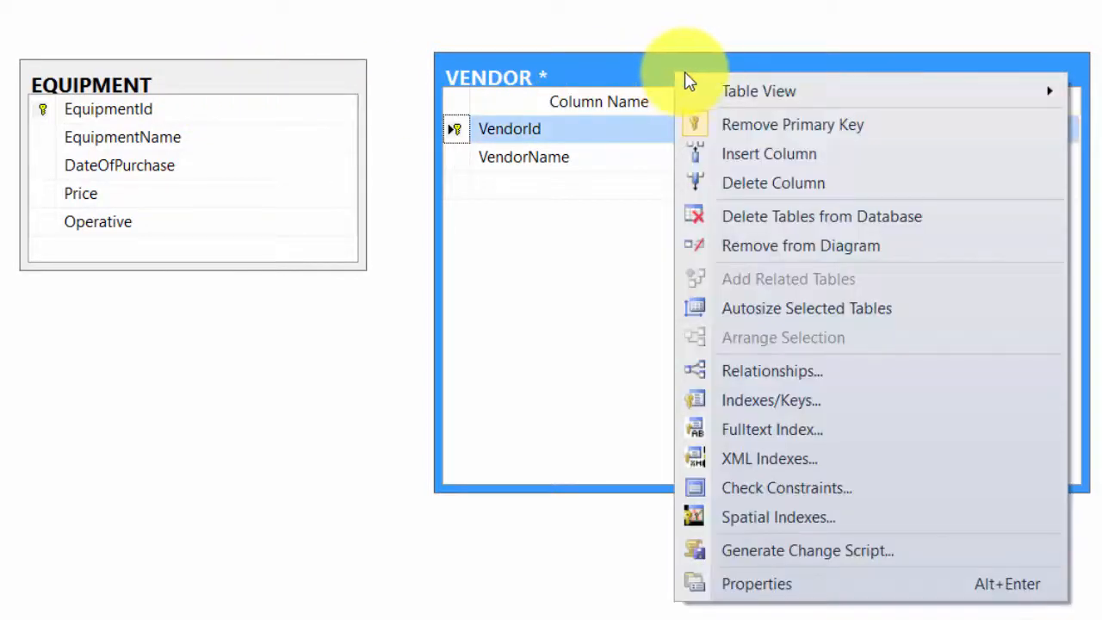
mouse_move(709, 86)
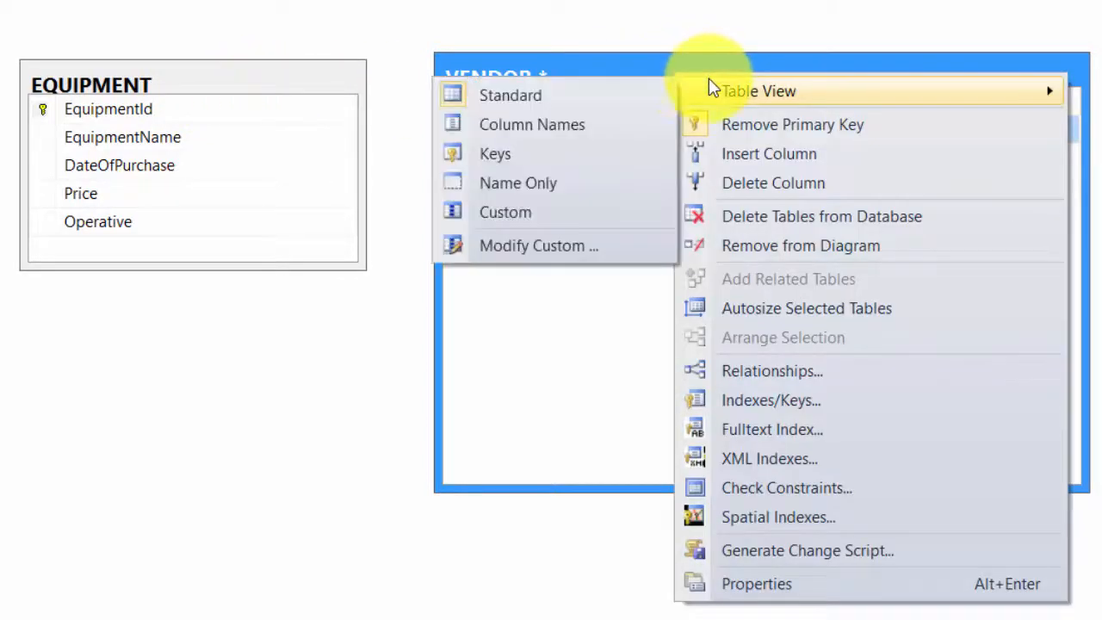
click(534, 127)
drag(585, 76, 630, 142)
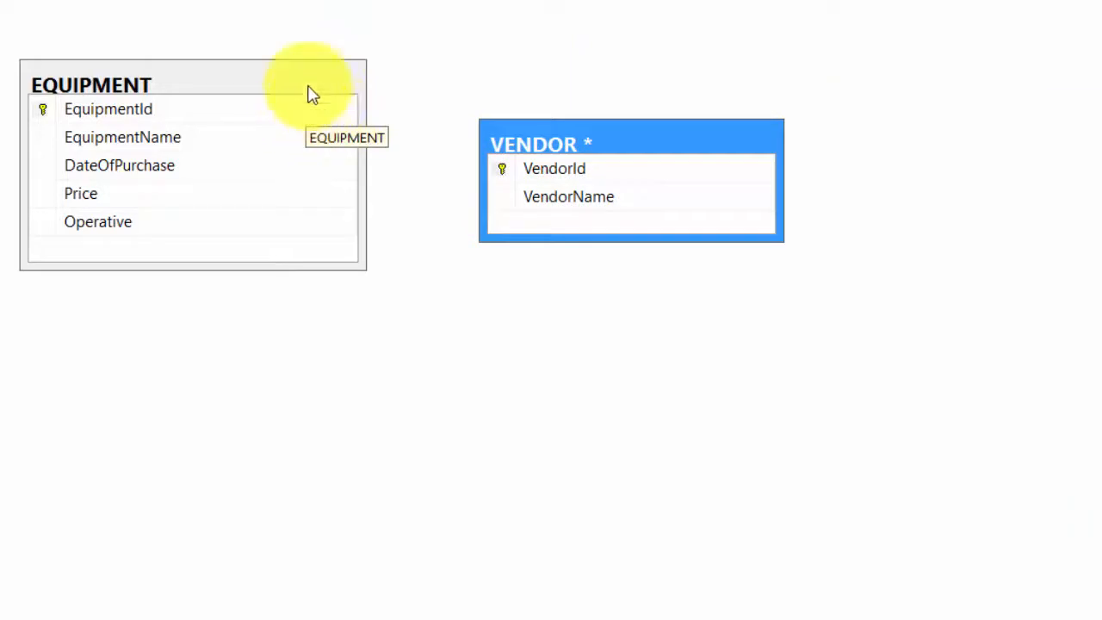
click(633, 93)
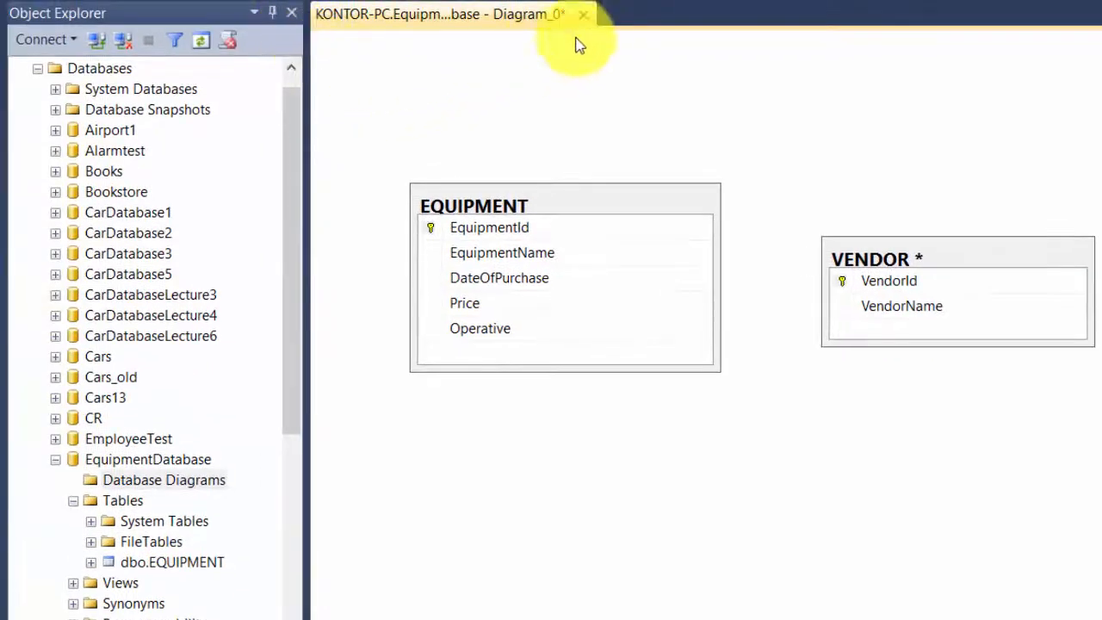
Step: Close the diagram and save it as Diagram_0, also saving the VENDOR table to the database
click(583, 16)
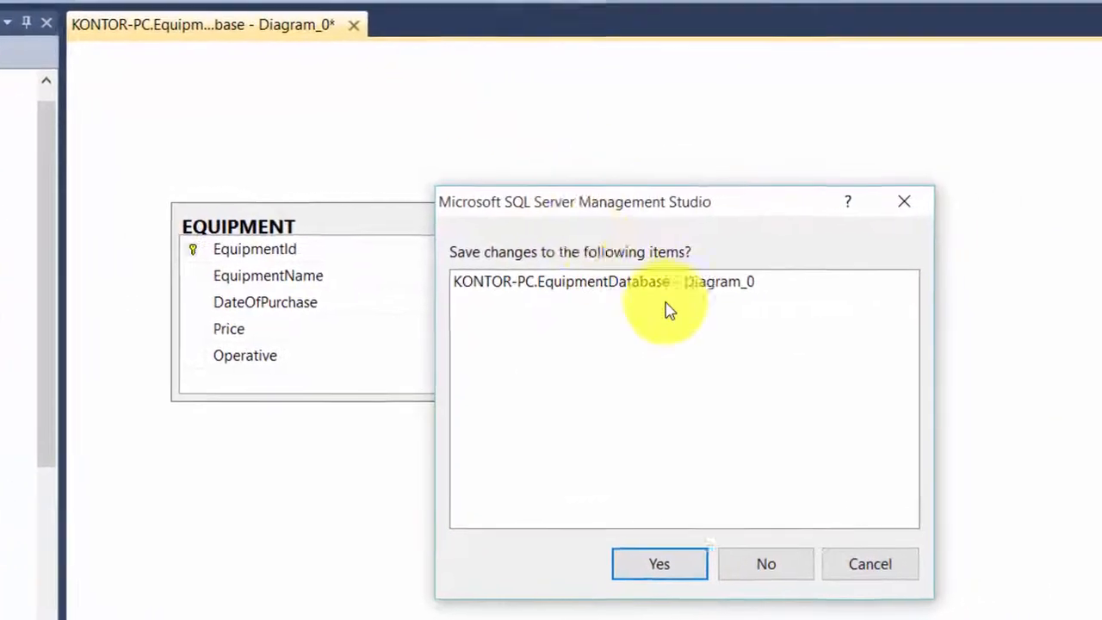
click(637, 577)
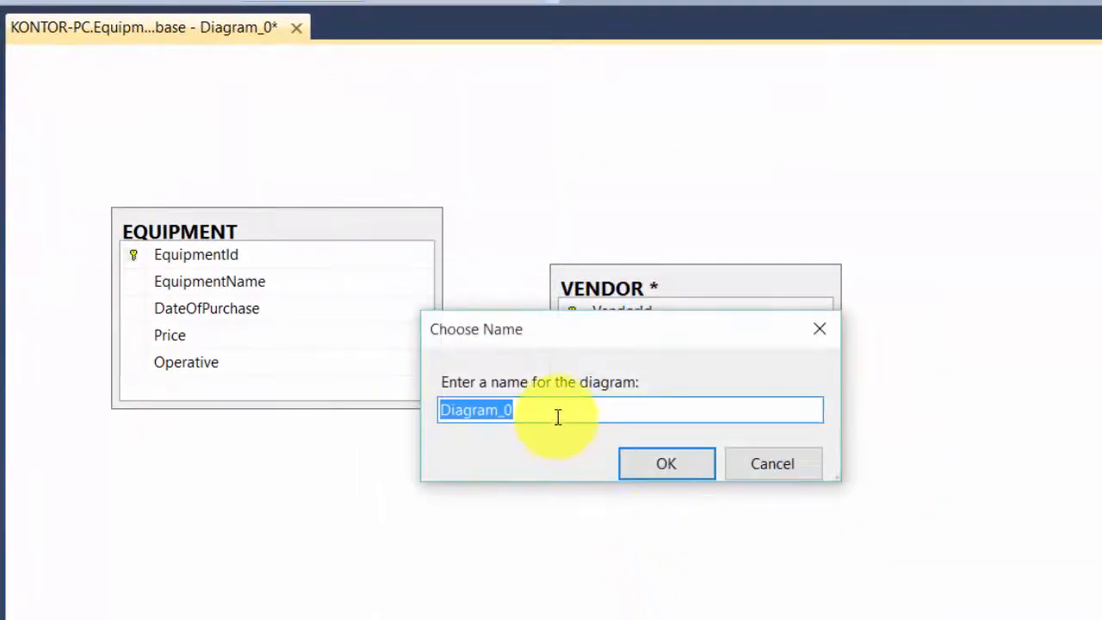
click(667, 470)
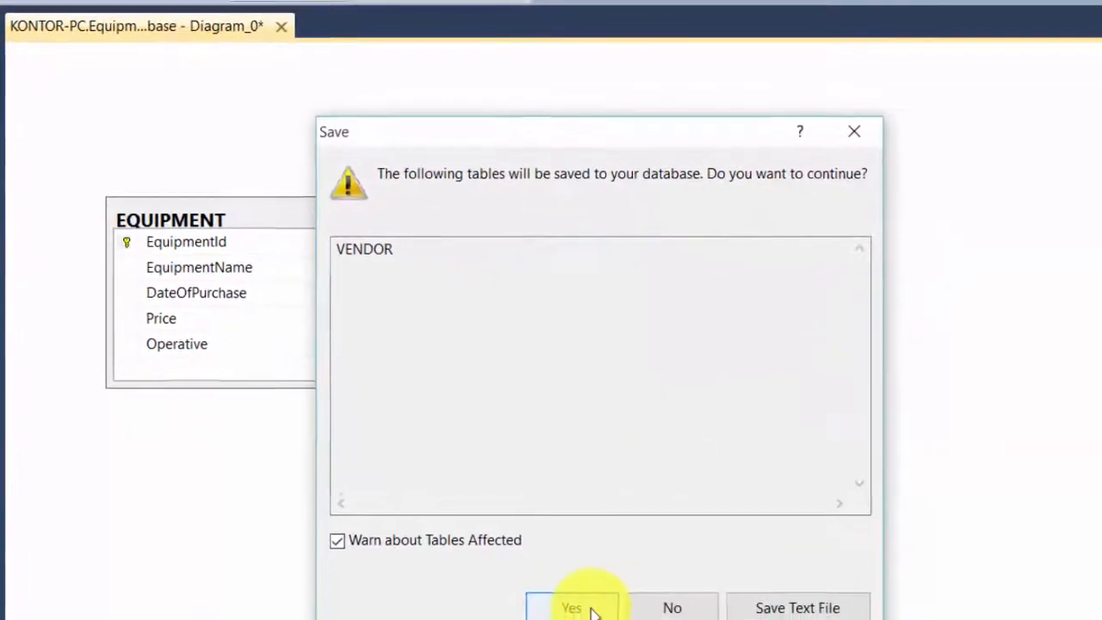
click(585, 610)
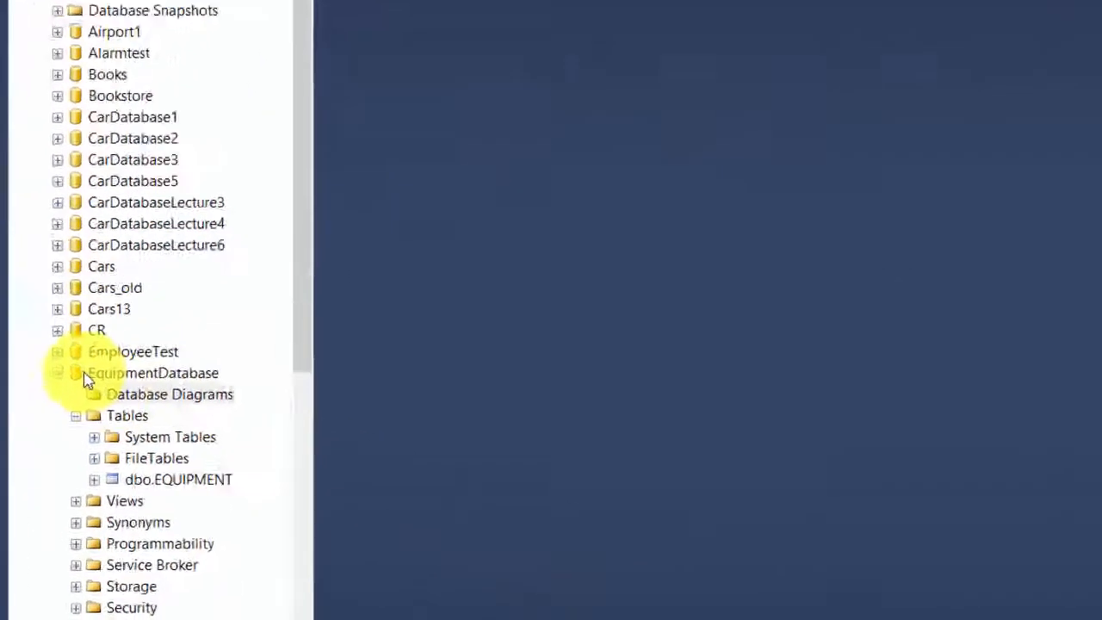
Step: Open the saved Diagram_0 from EquipmentDatabase's Database Diagrams to check its tables, and close it again
click(79, 388)
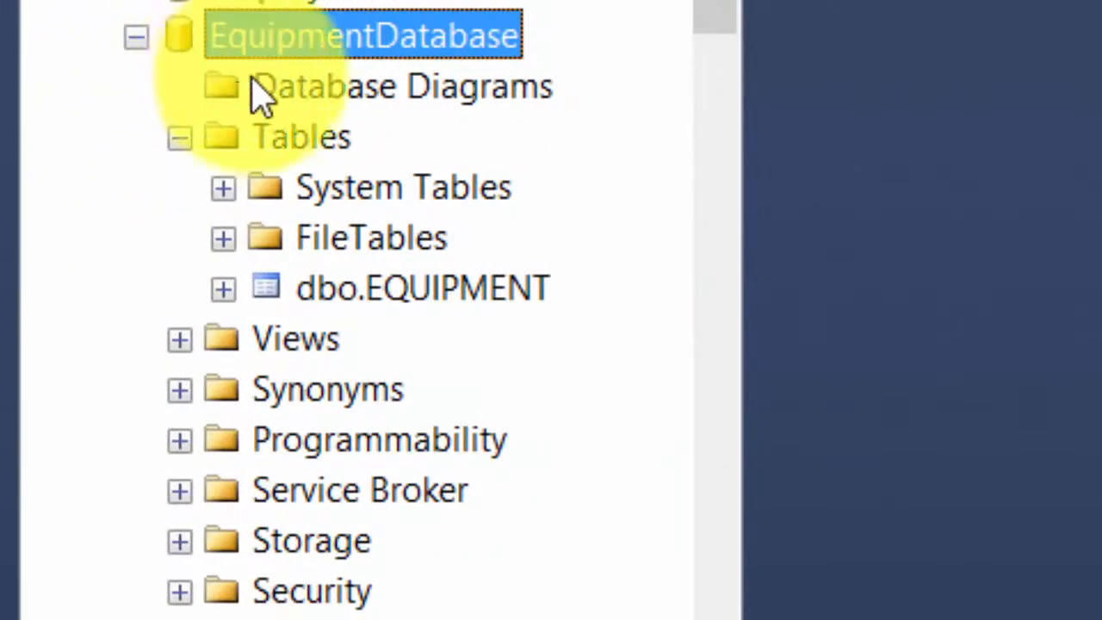
click(232, 86)
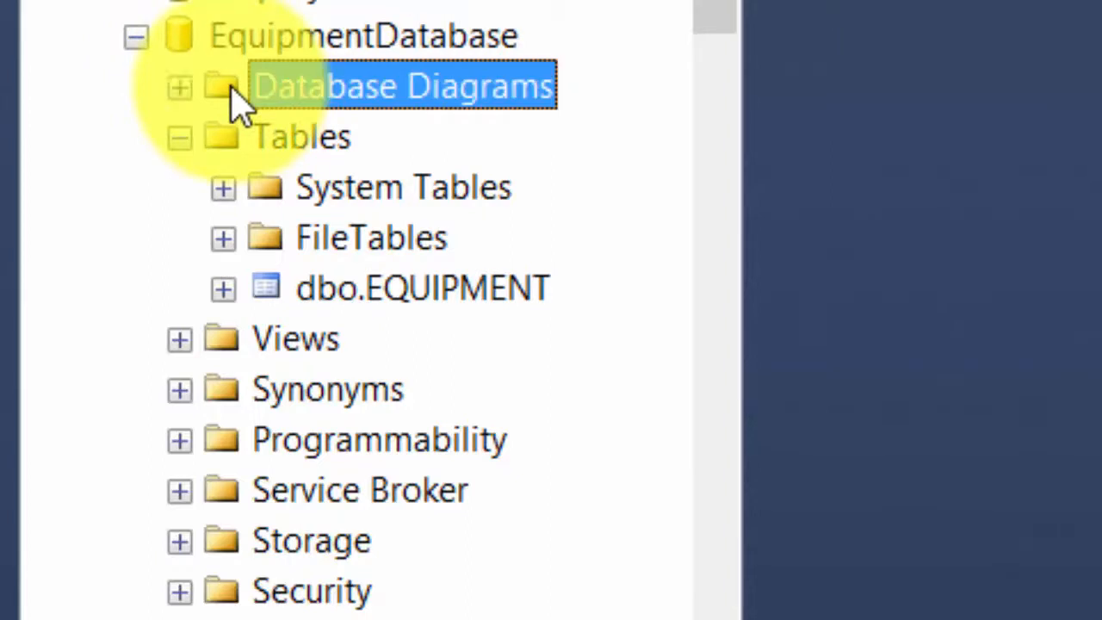
click(179, 89)
click(336, 146)
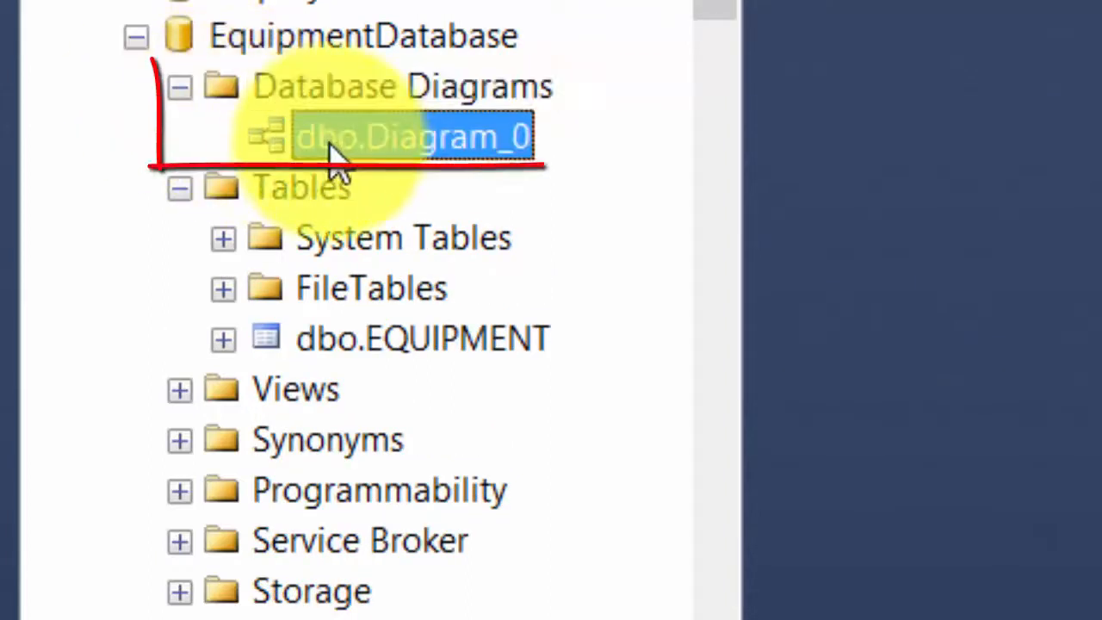
double_click(267, 142)
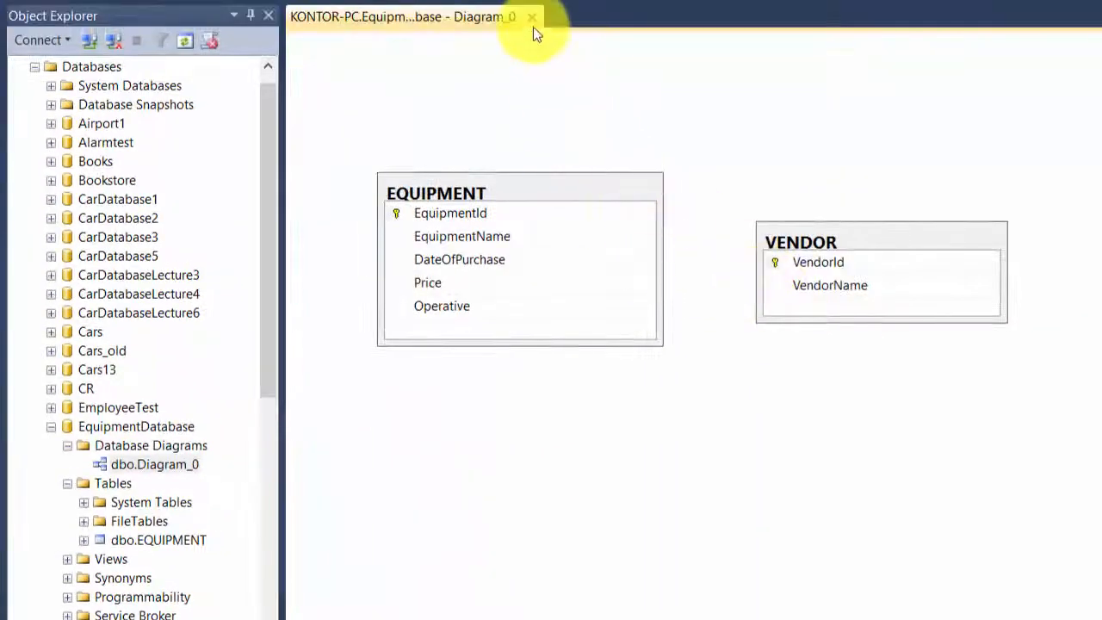
click(532, 19)
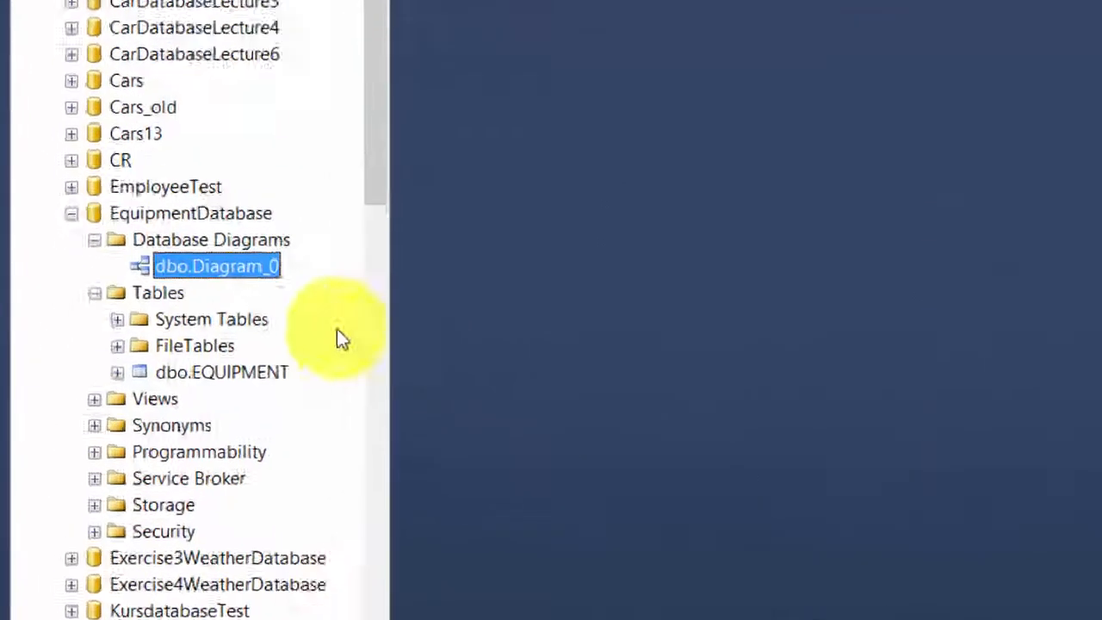
Step: Refresh the Tables folder to update the table list with VENDOR
click(58, 377)
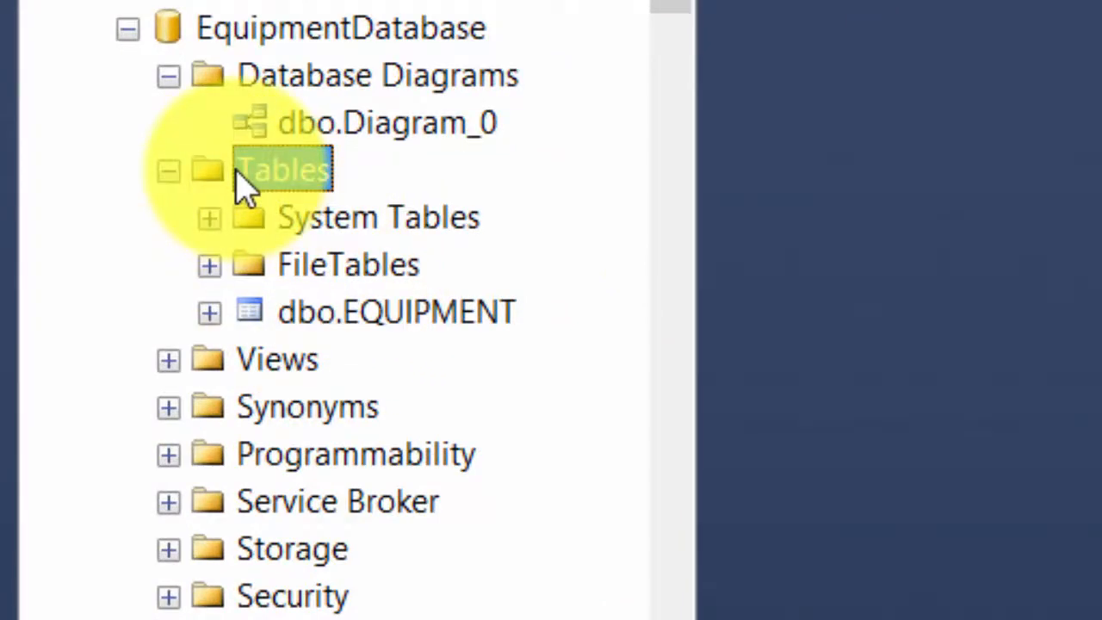
key(F5)
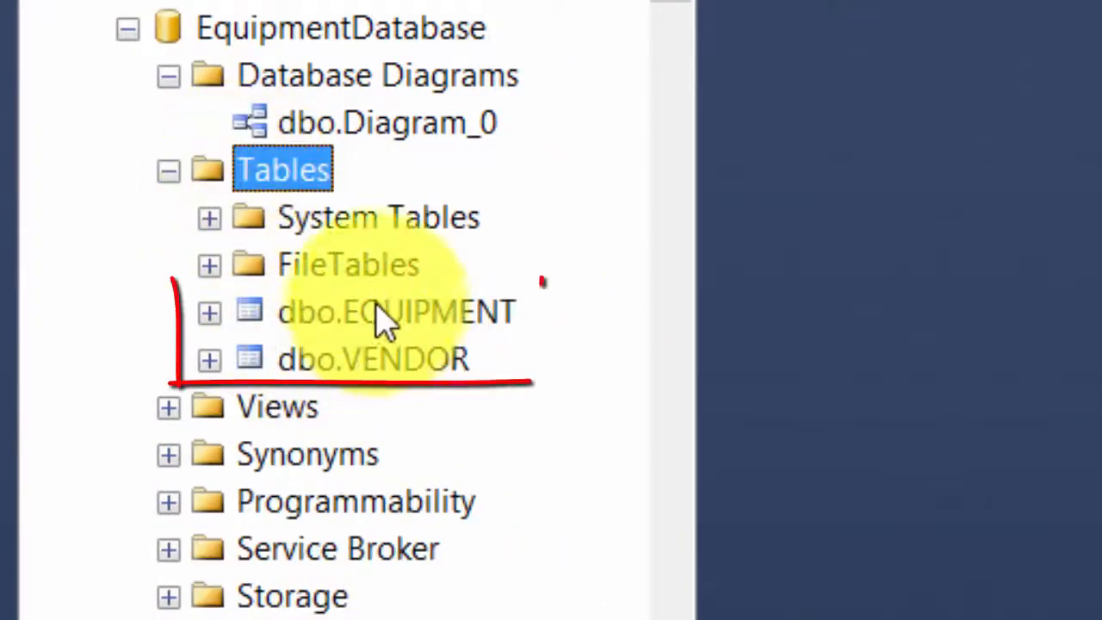
Step: Open the EQUIPMENT table for editing its top 200 rows and widen the EquipmentName and DateOfPurchase columns to show their full headings
click(253, 312)
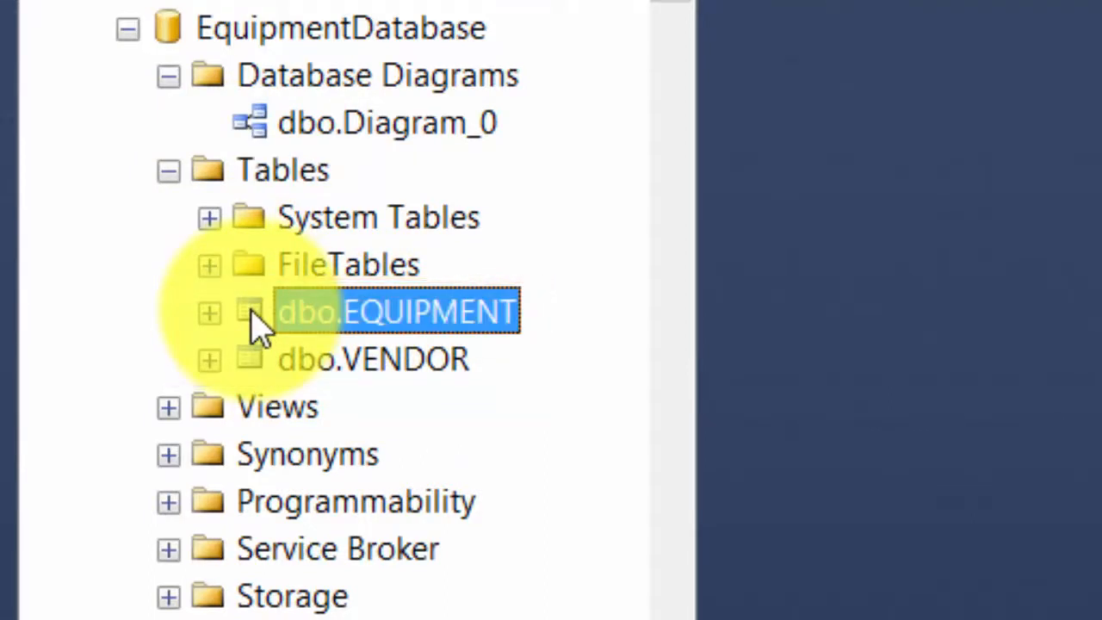
right_click(263, 326)
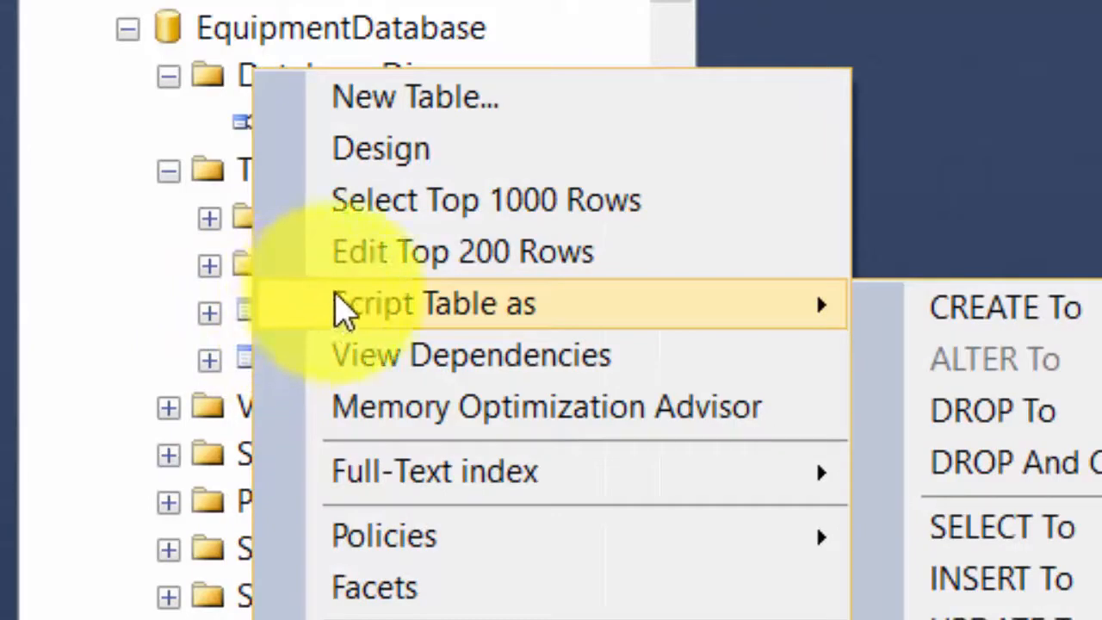
click(443, 264)
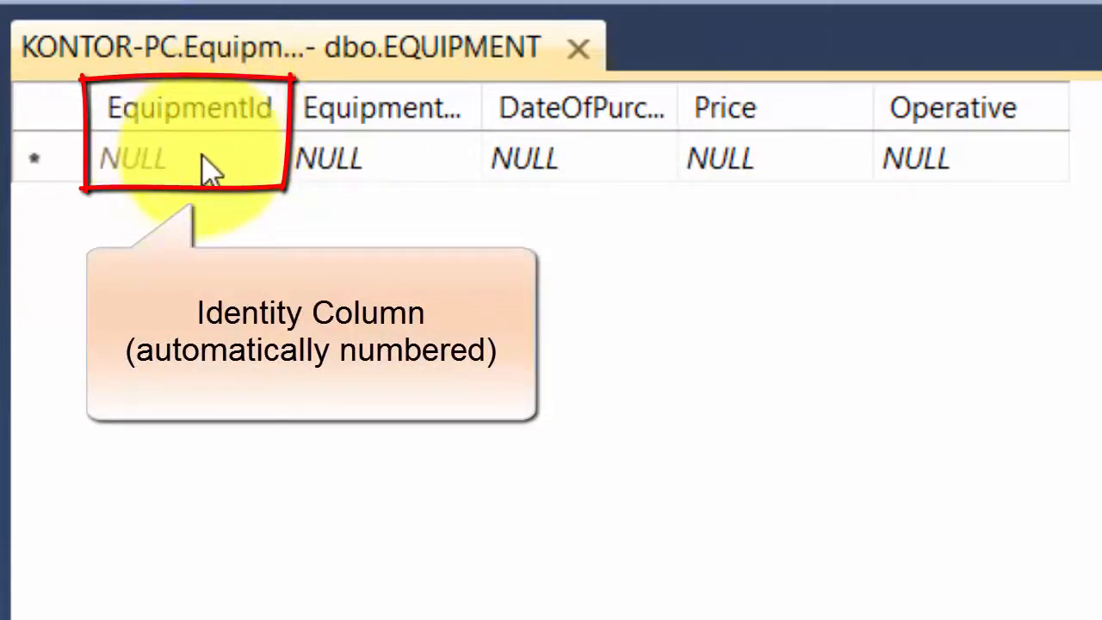
click(370, 159)
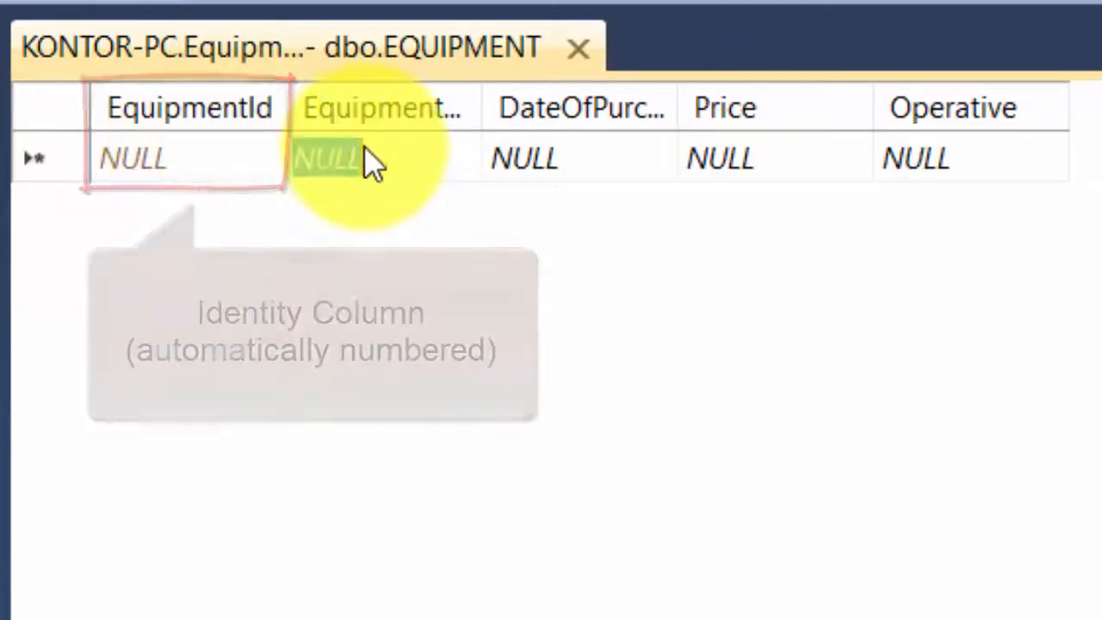
drag(485, 100, 584, 95)
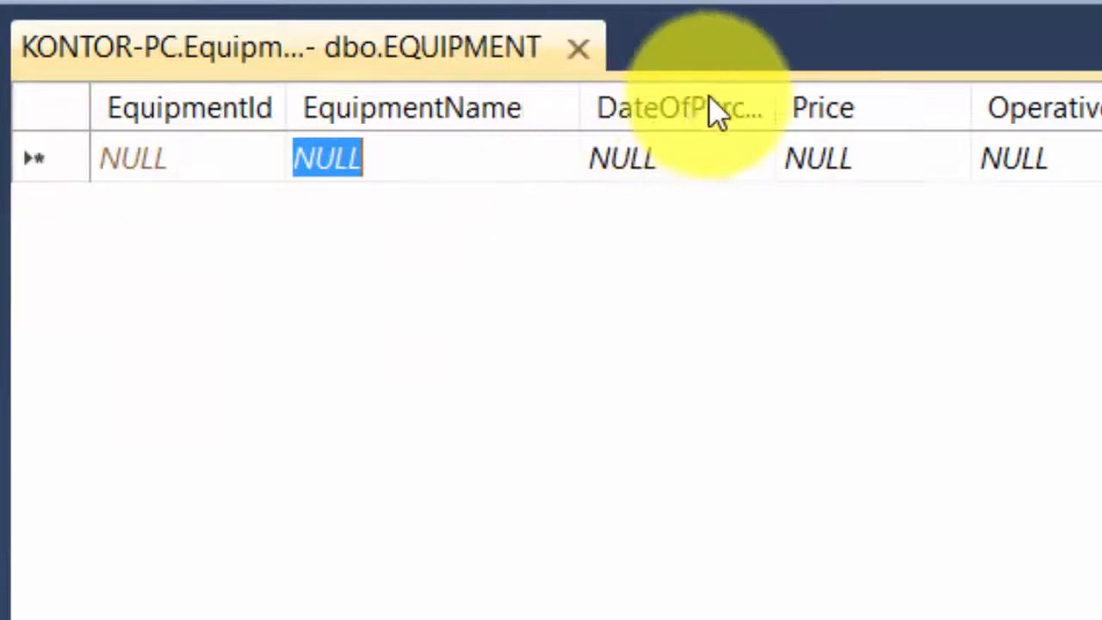
drag(787, 105, 887, 98)
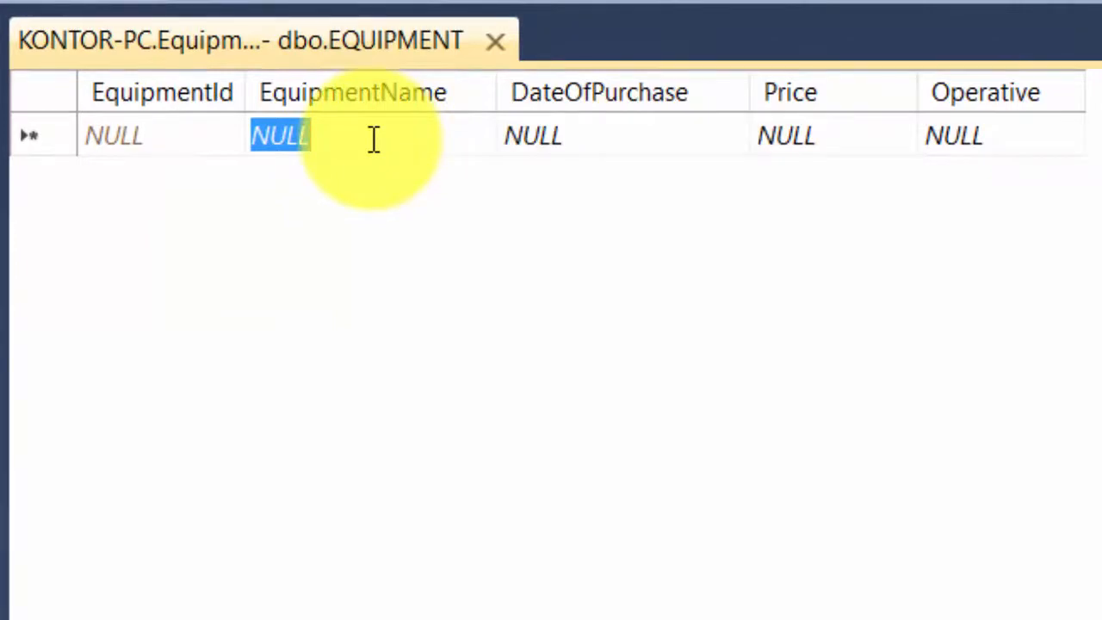
Step: Fill the first EQUIPMENT row with EquipmentName Oscilloscope, DateOfPurchase 2016-01-16, Price 4300 and Operative True
text(Oscilloscope)
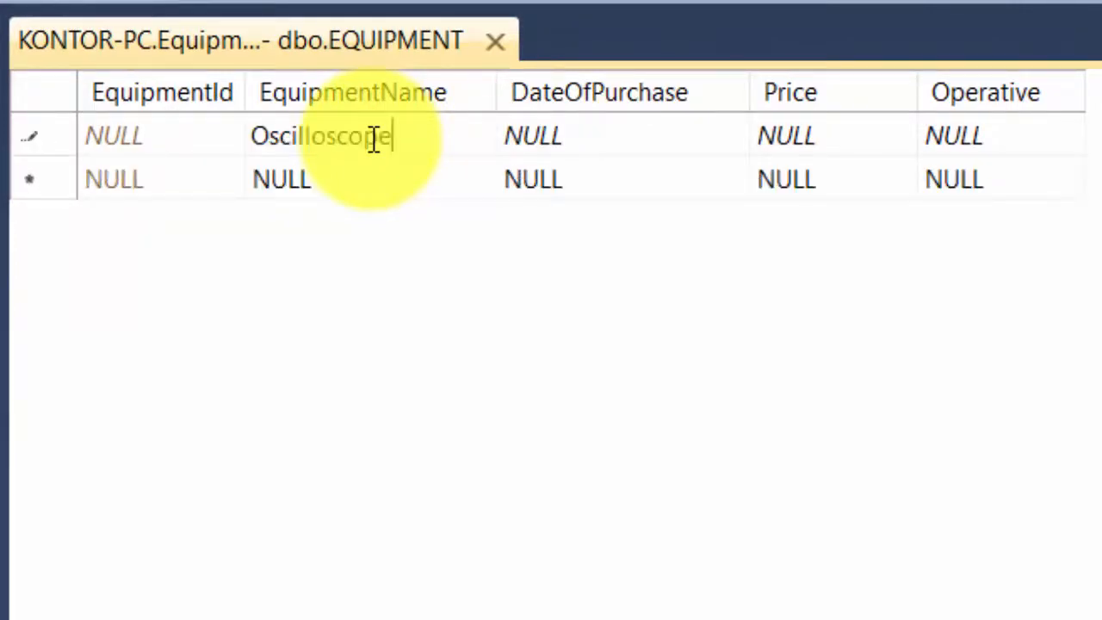
key(Tab)
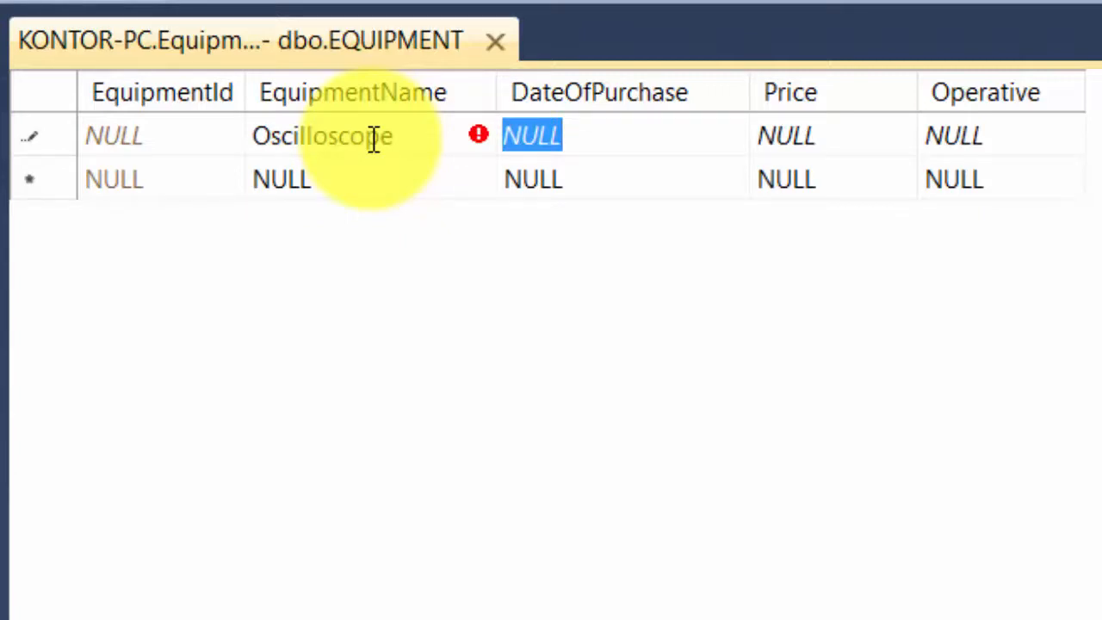
text(2016-01-16)
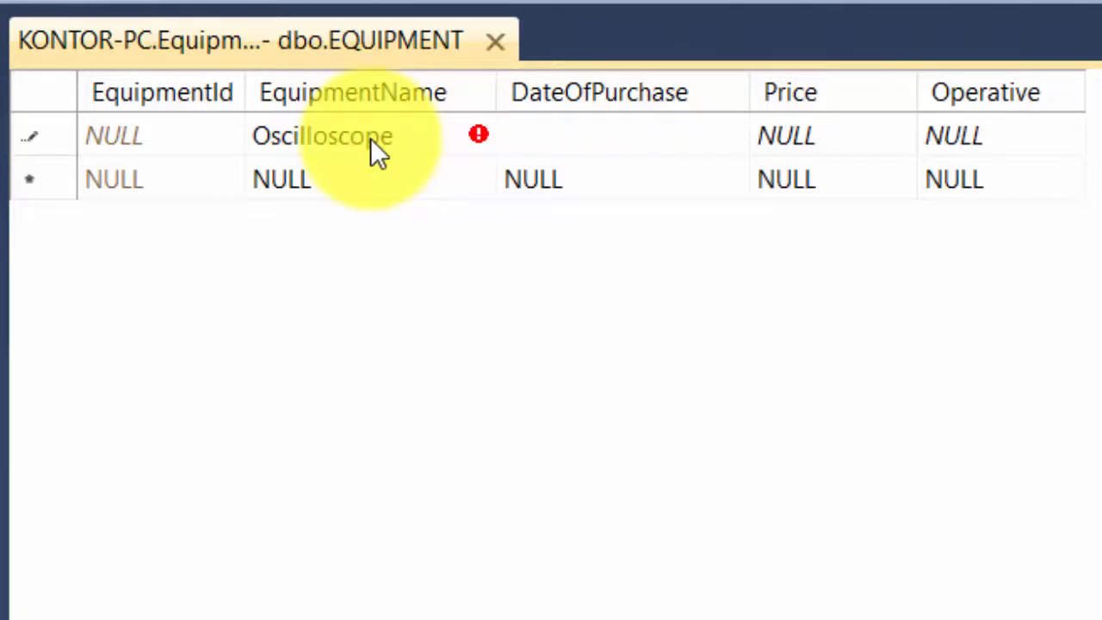
key(Tab)
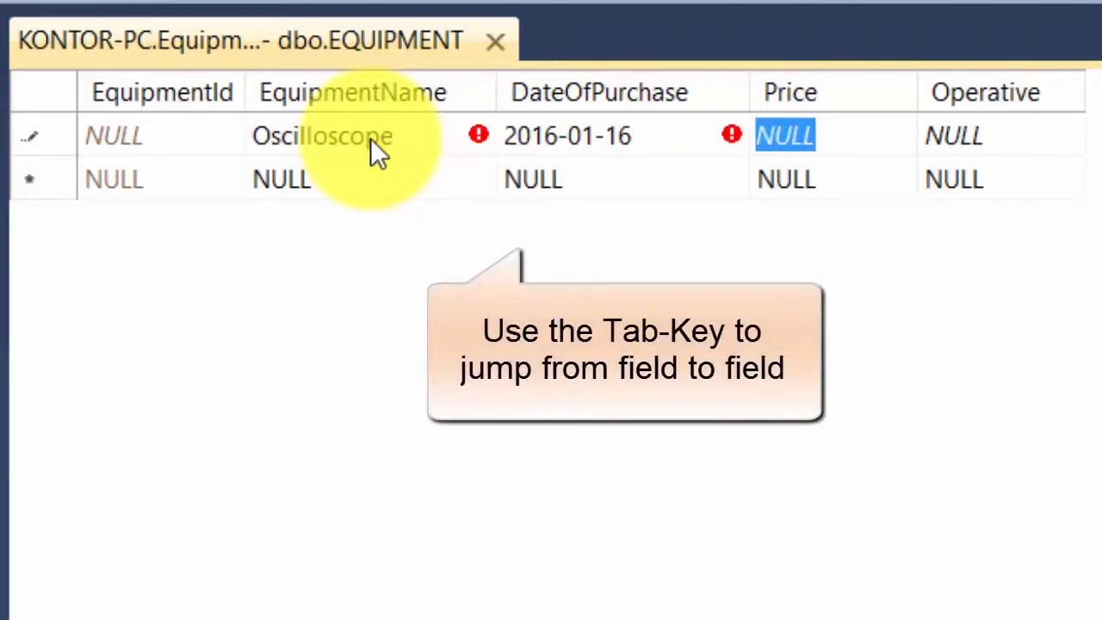
text(4300)
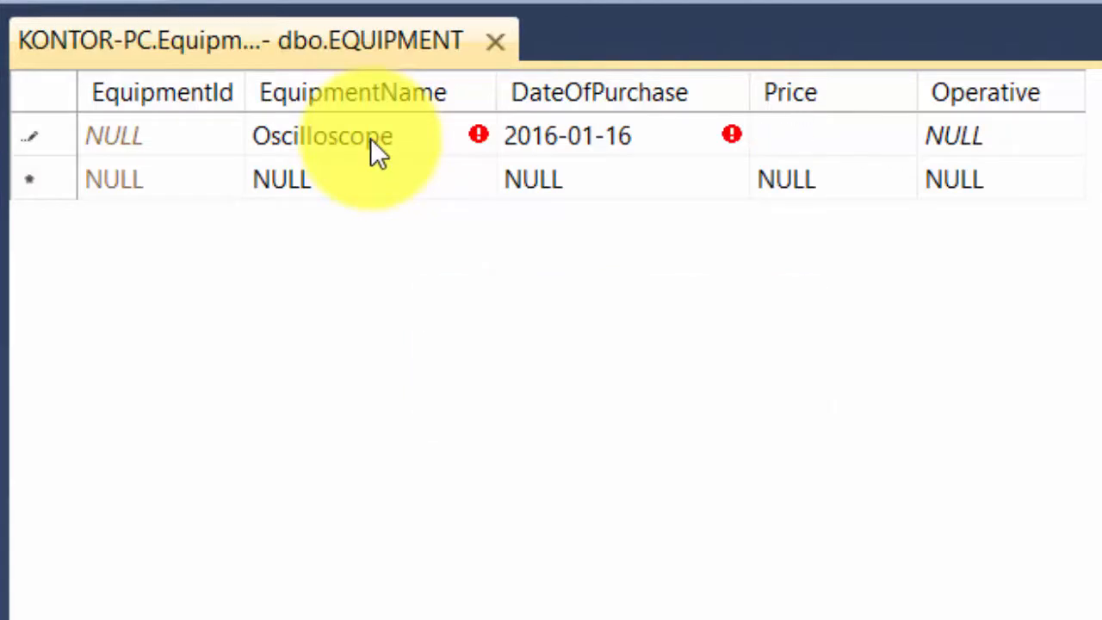
key(Tab)
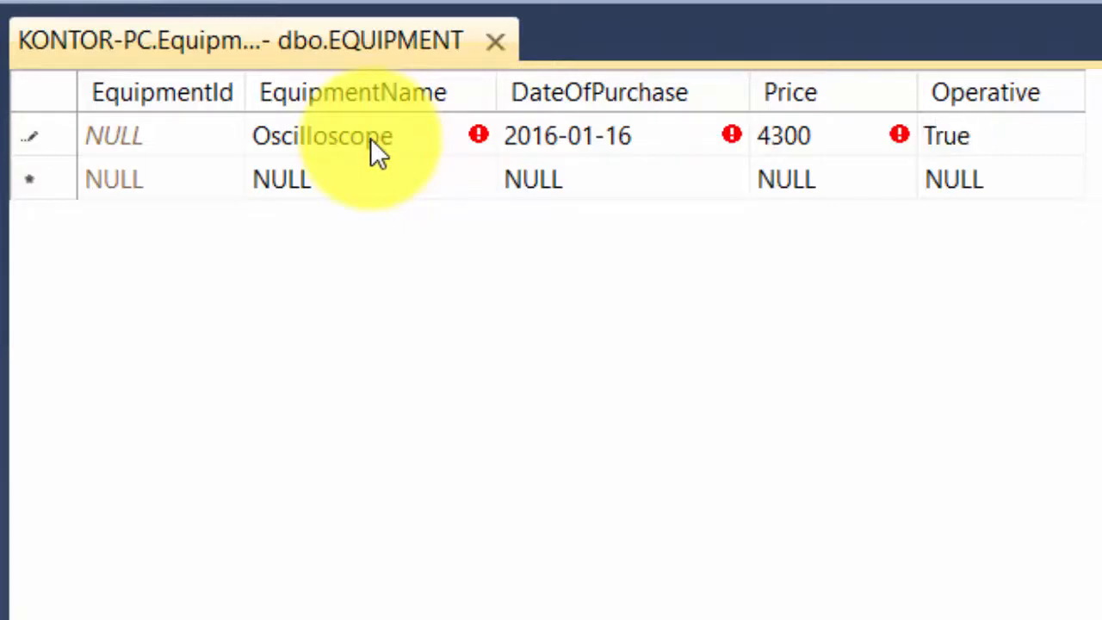
key(Tab)
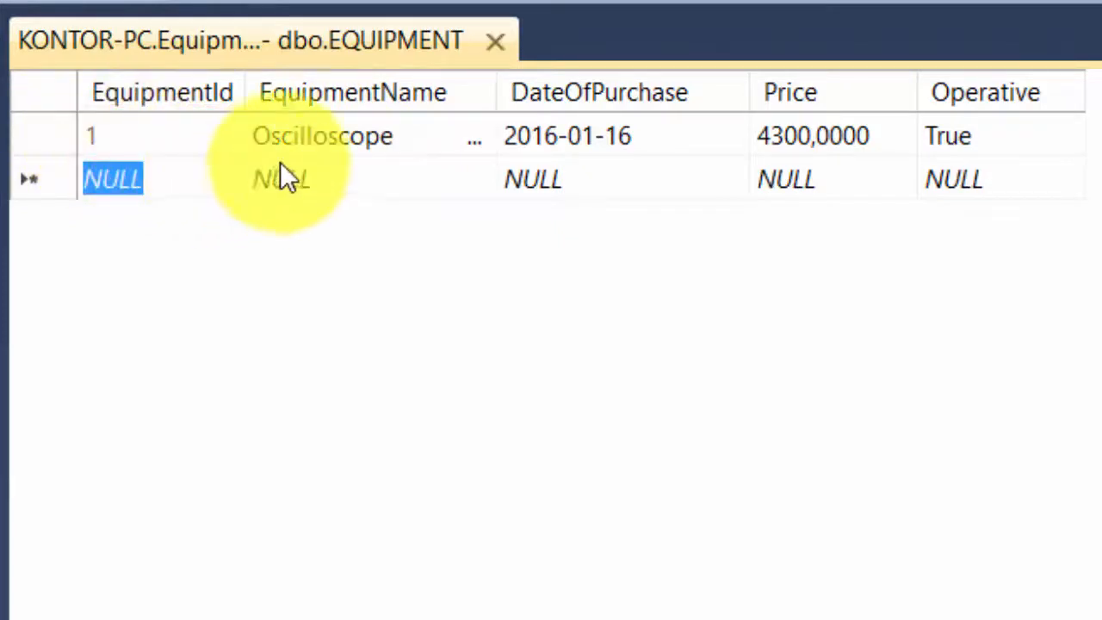
click(329, 166)
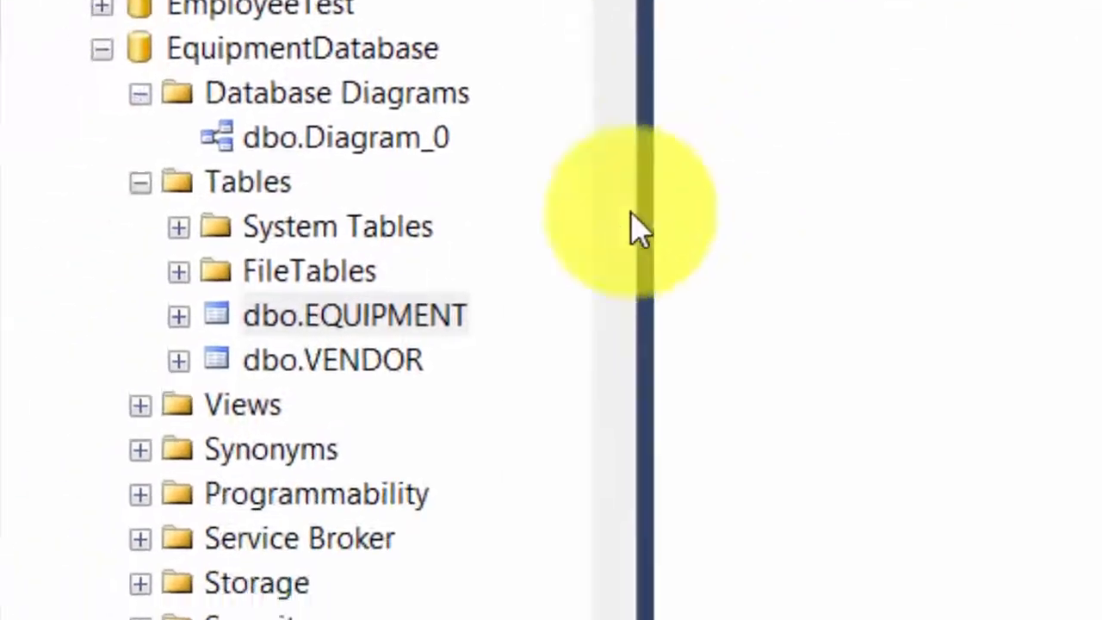
Step: Open the VENDOR table for editing its top 200 rows and widen the VendorId and VendorName columns
click(231, 364)
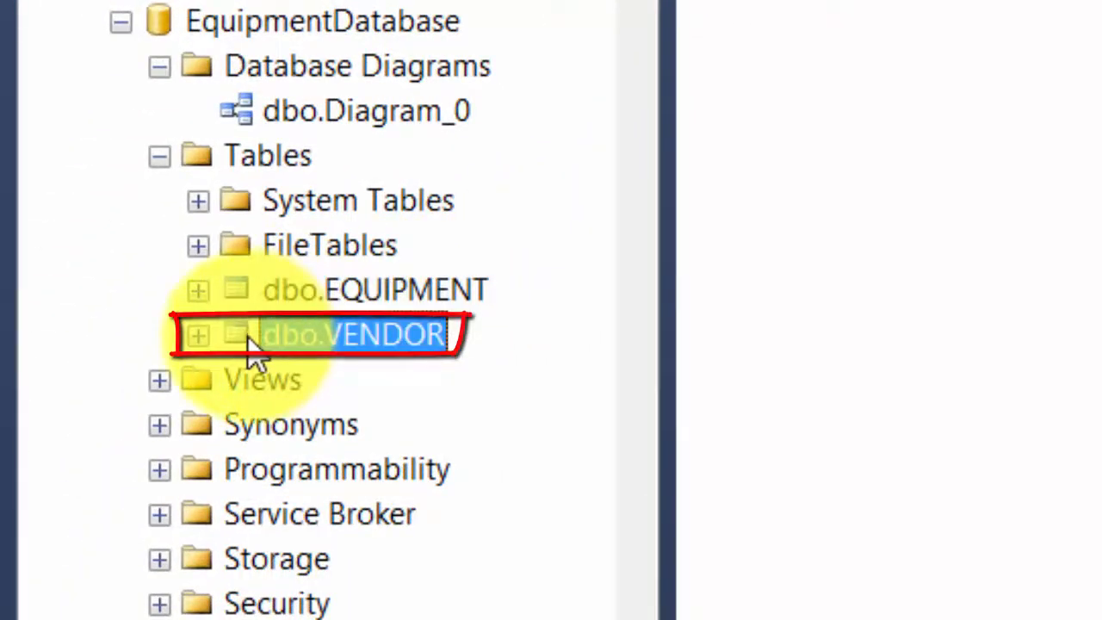
right_click(251, 345)
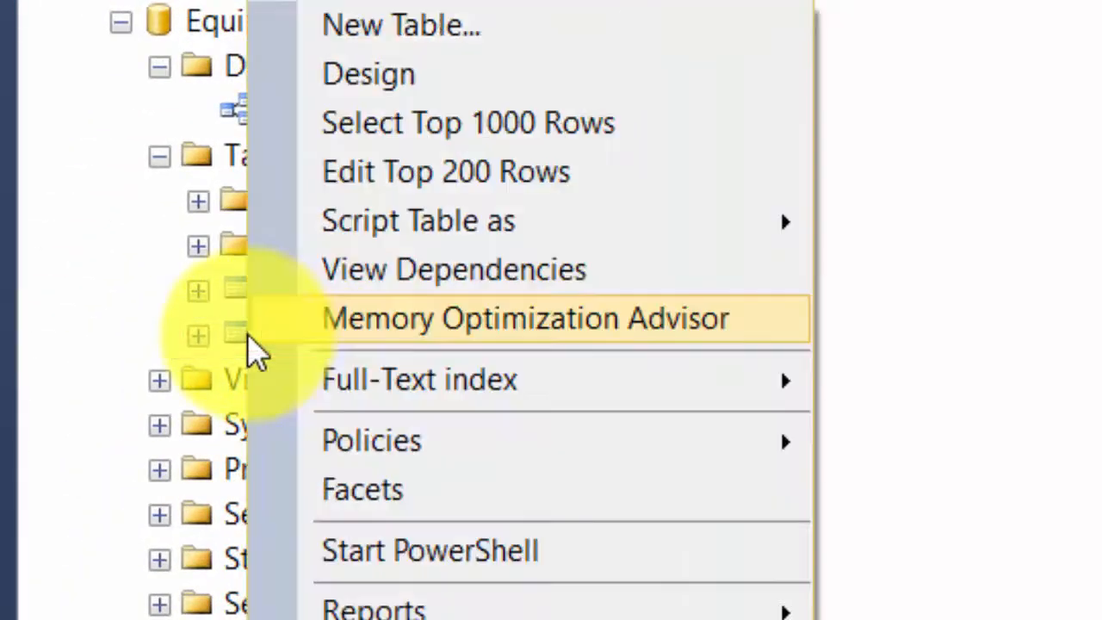
click(428, 173)
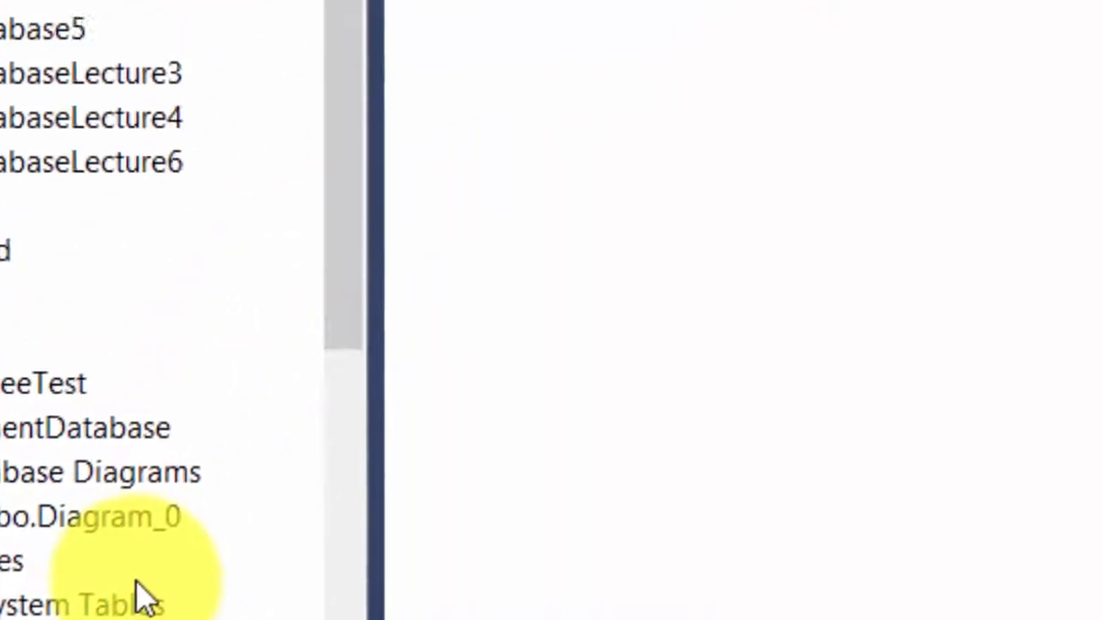
drag(278, 72, 320, 72)
drag(517, 69, 660, 66)
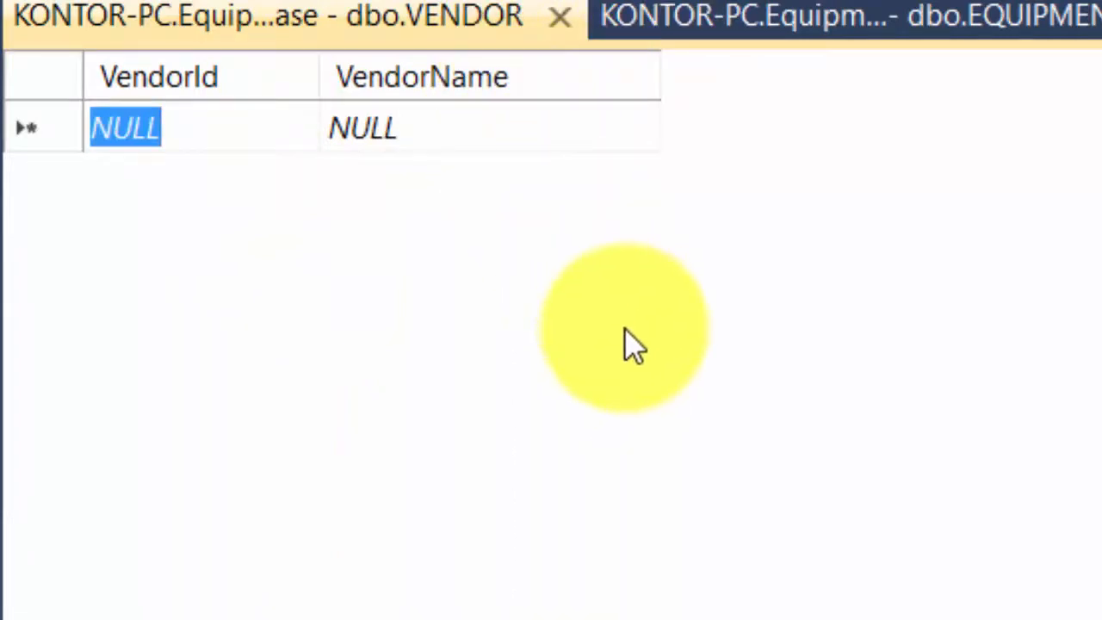
Step: Add vendors Nortelco, Instruktek, Farnell, Metronic, Ultraflex, Tormatic and PT Nordix to the VENDOR table, and close both table editors
key(Tab)
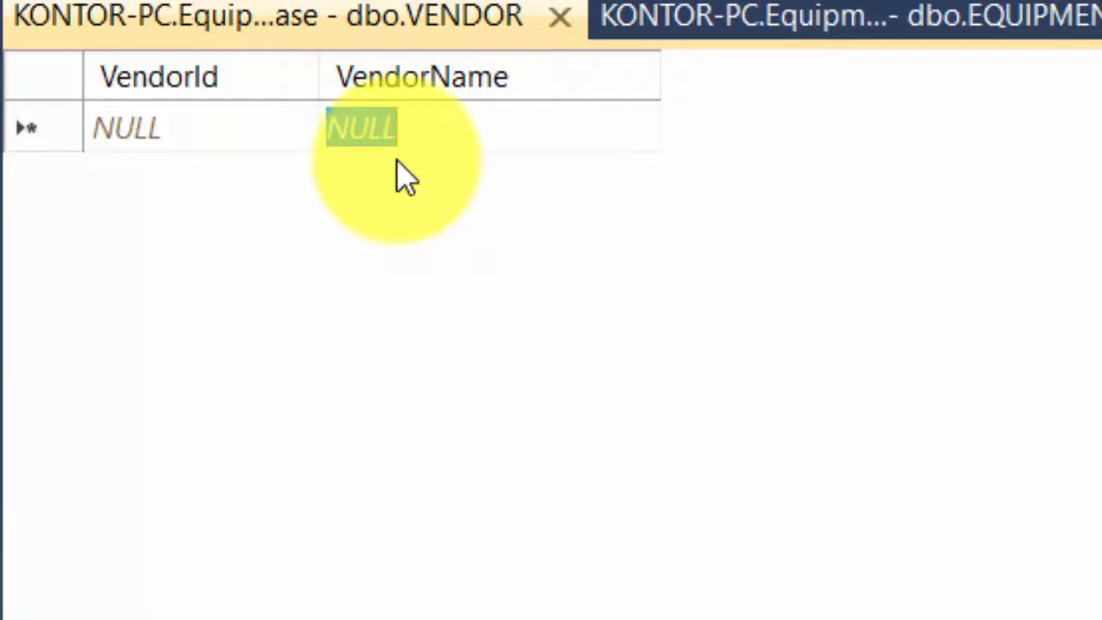
text(Nor)
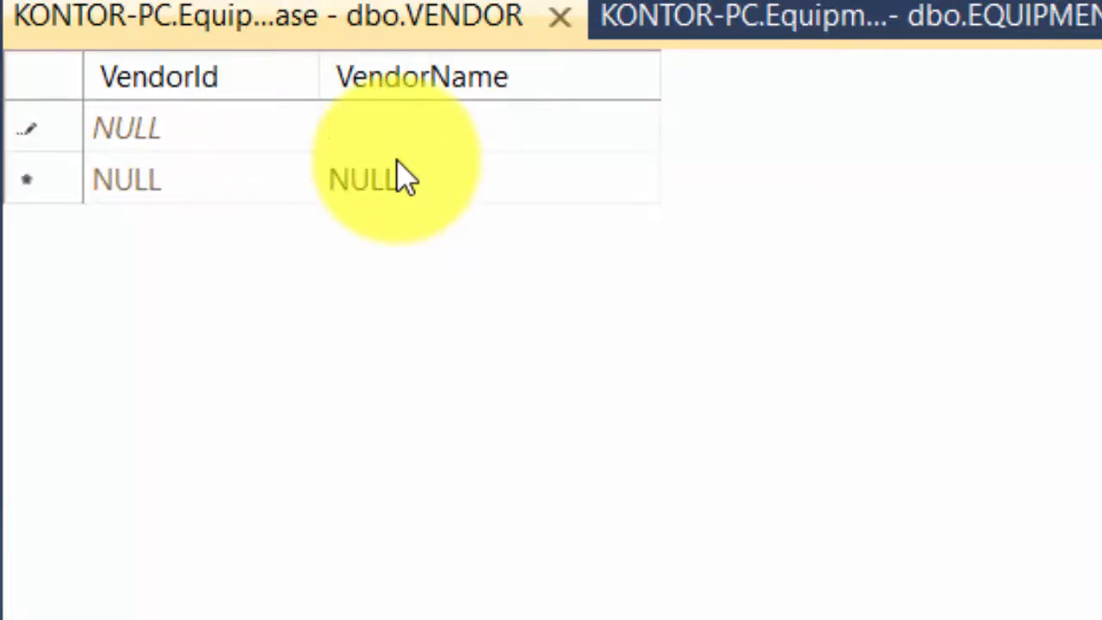
key(Tab)
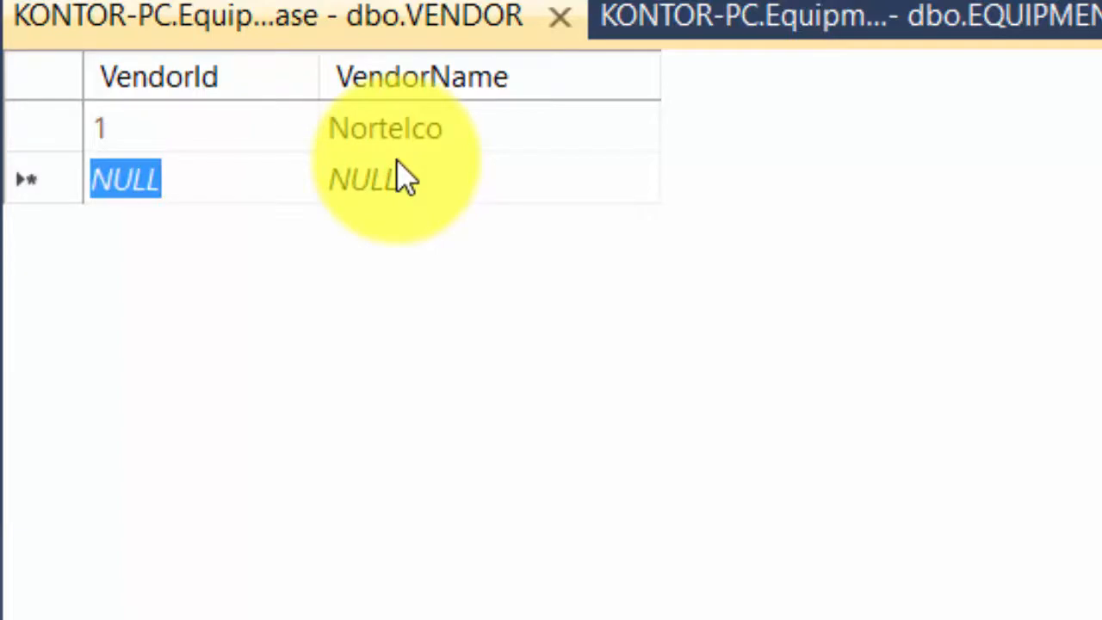
click(405, 178)
text(Instrutek)
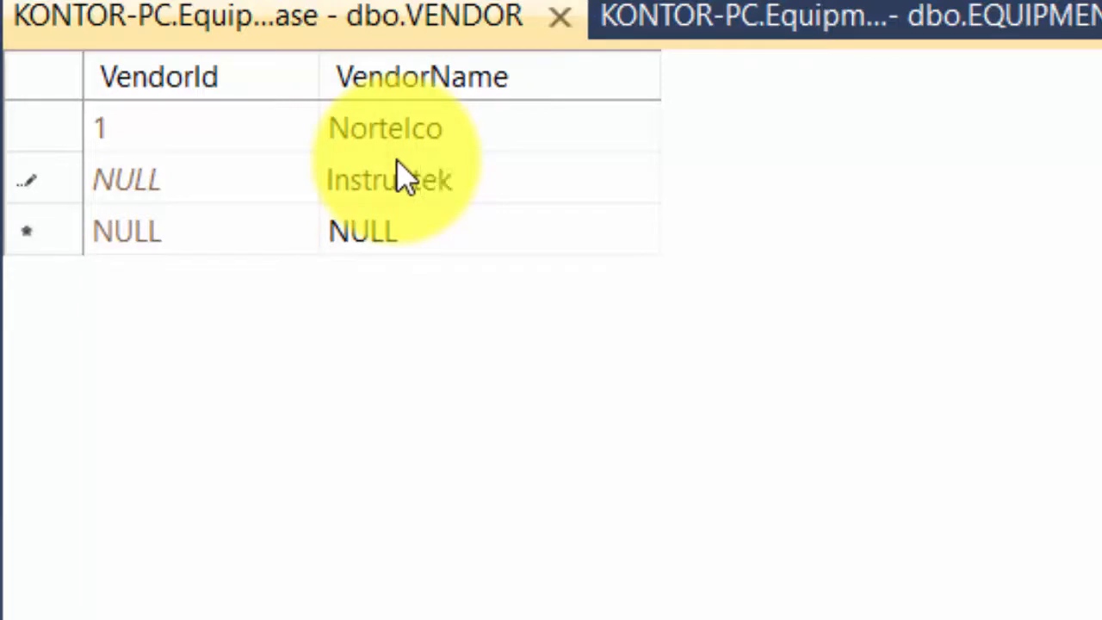
key(Tab)
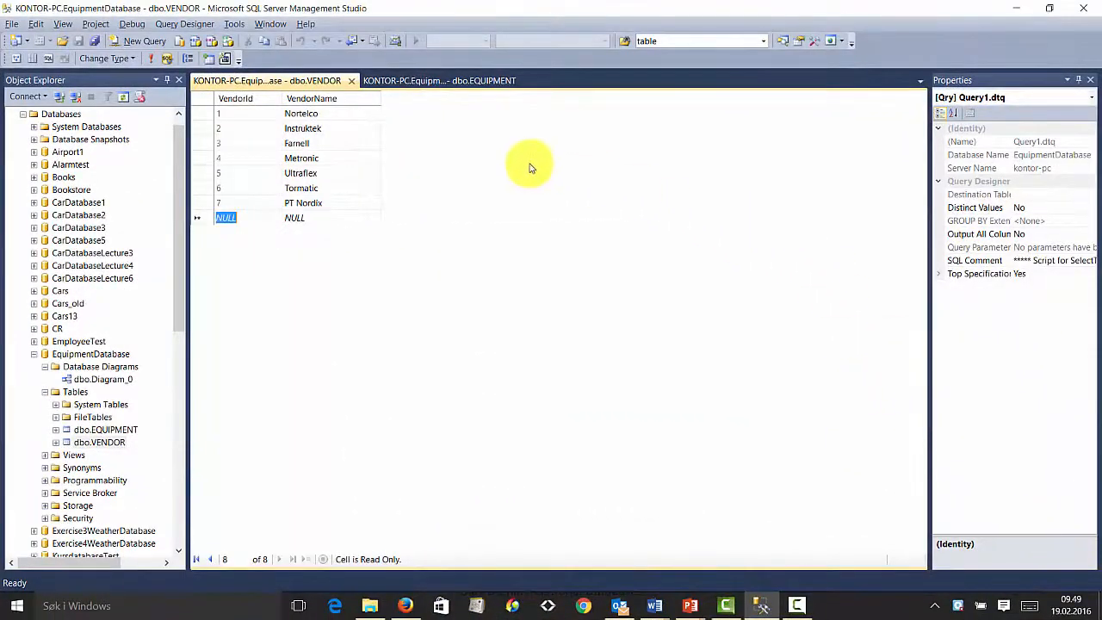
click(352, 82)
click(359, 80)
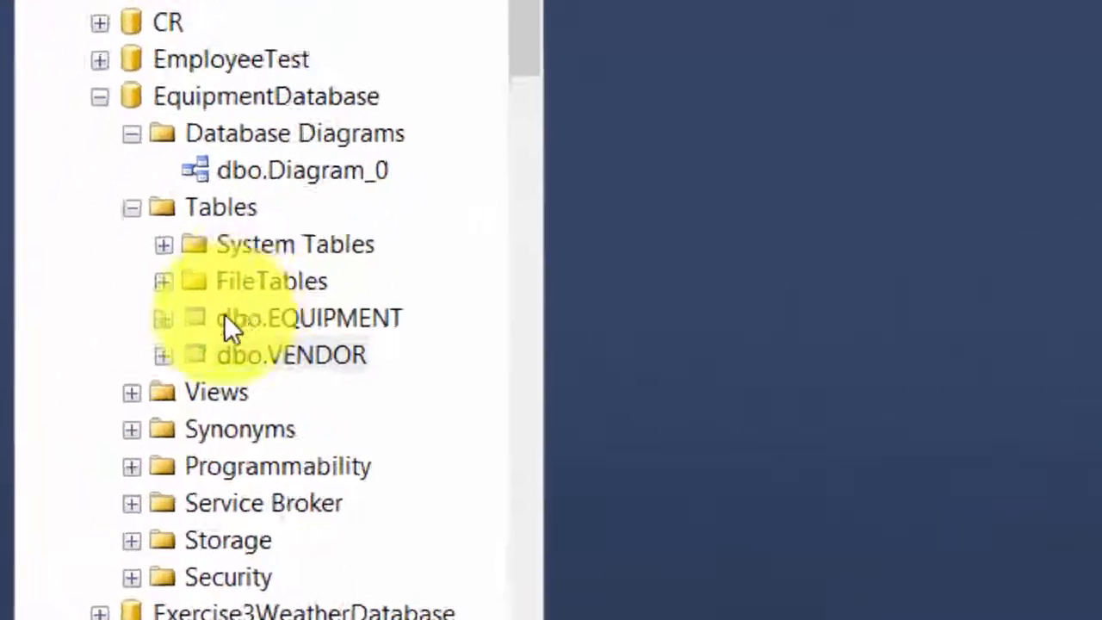
Step: Query the top 1000 rows of the EQUIPMENT table to check the entered equipment data
click(235, 286)
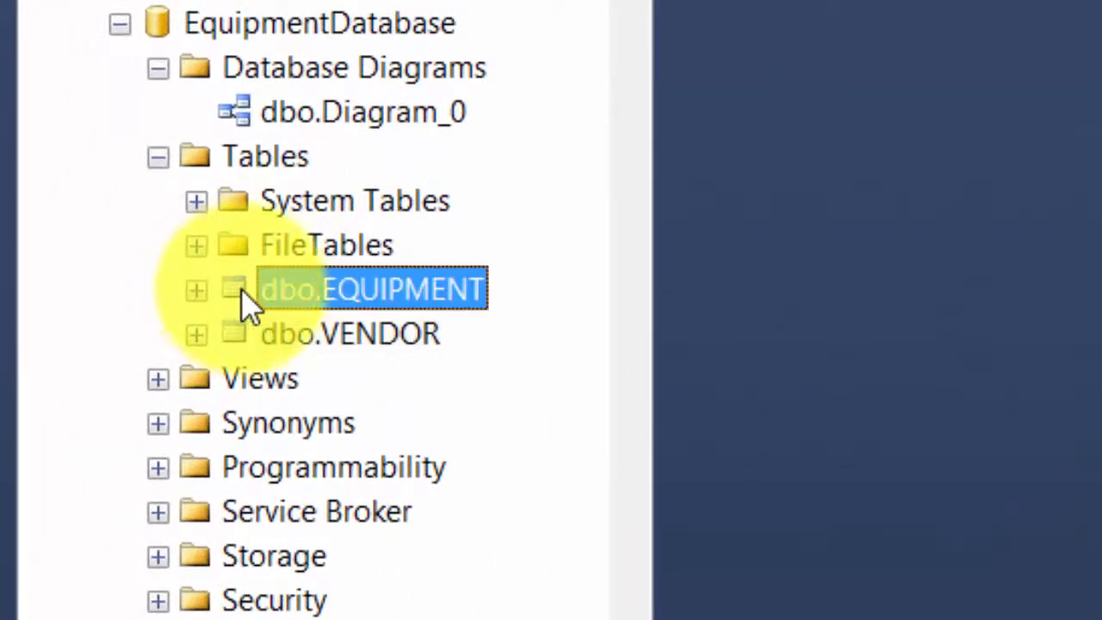
right_click(241, 288)
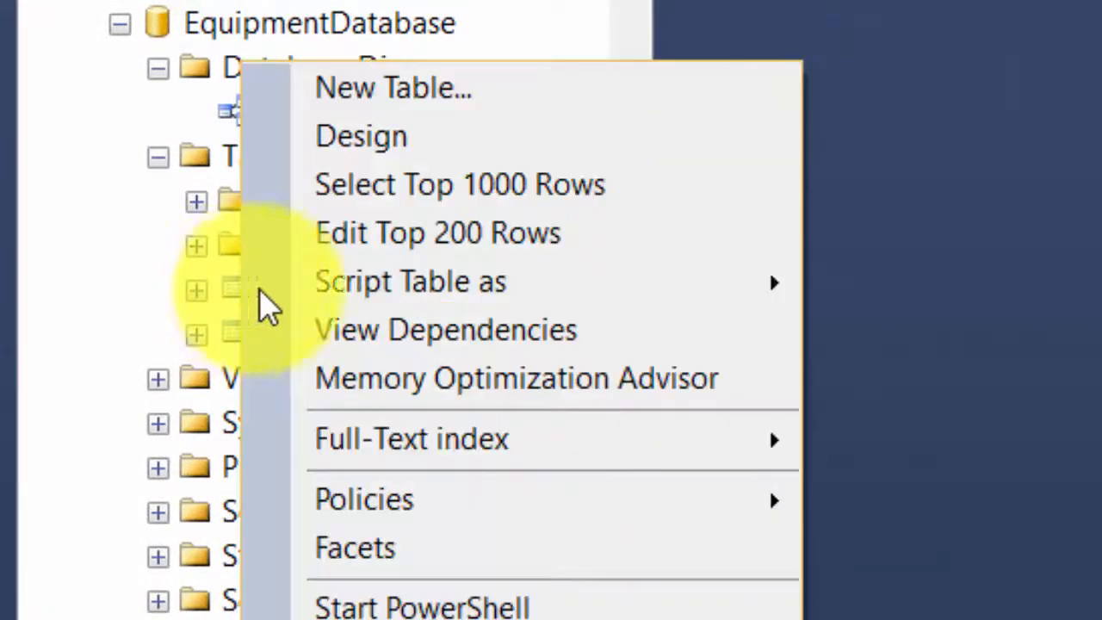
click(412, 203)
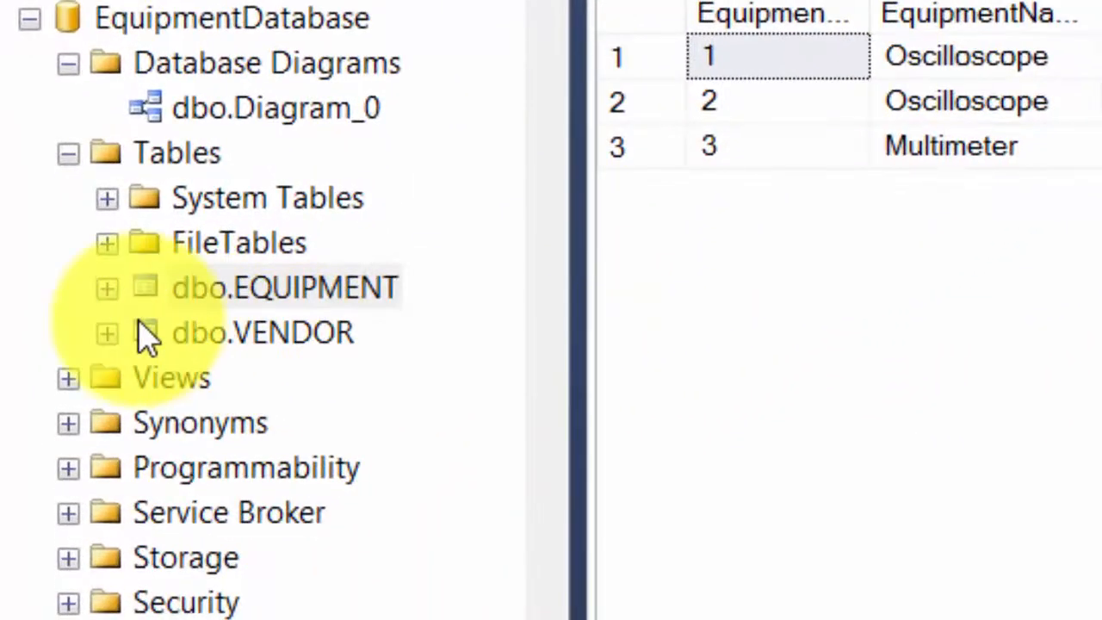
Step: Query the top 1000 rows of the VENDOR table and widen the VendorName and VendorId result columns
click(132, 484)
right_click(146, 340)
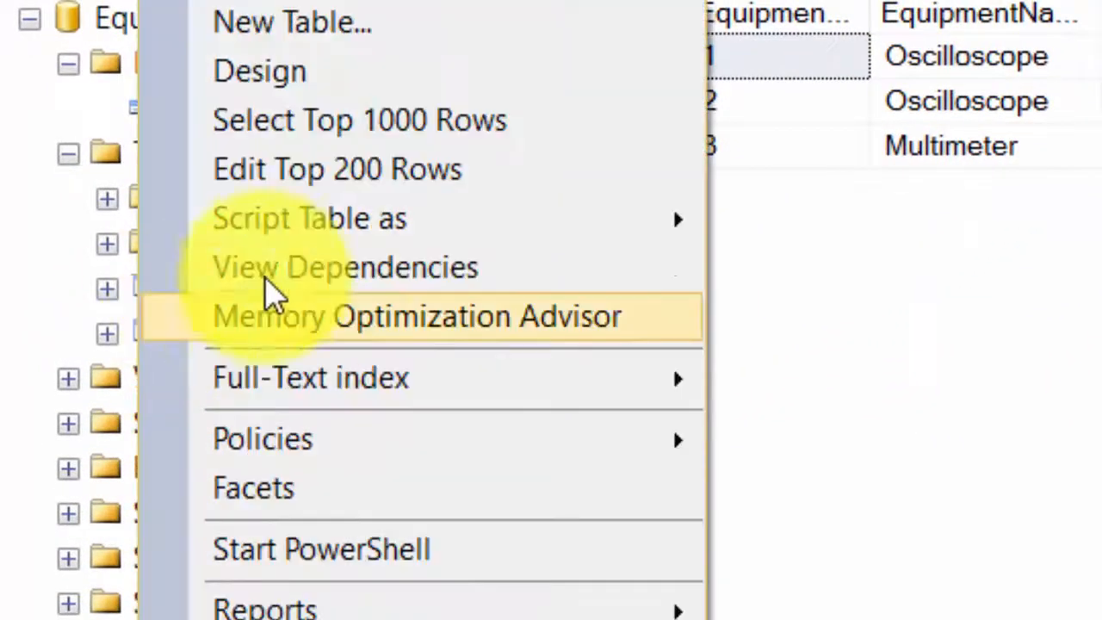
click(346, 127)
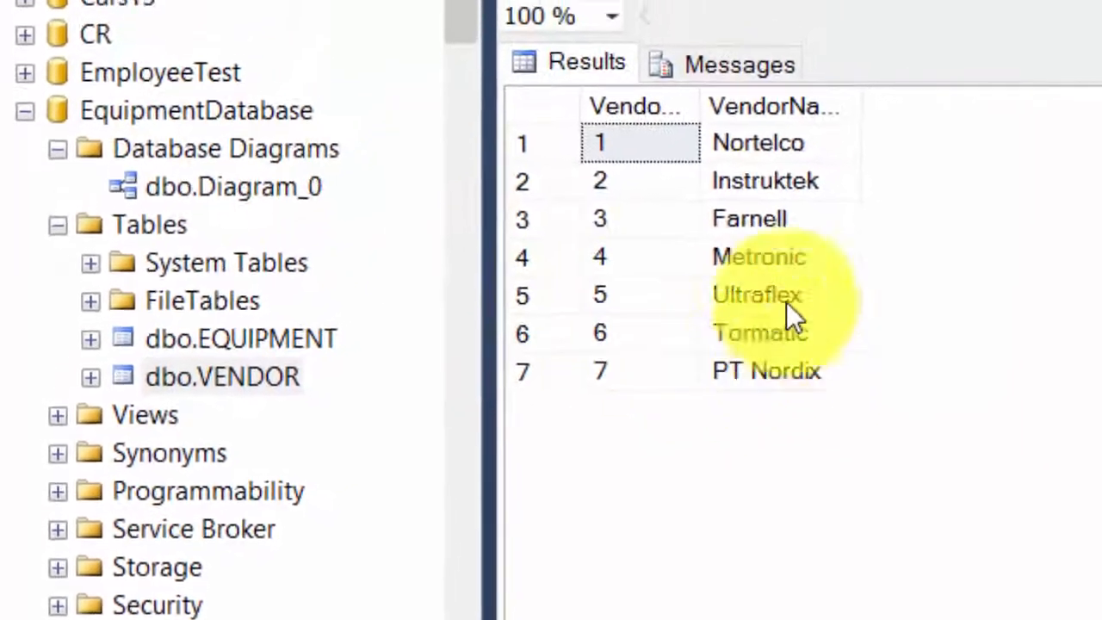
drag(862, 99, 979, 96)
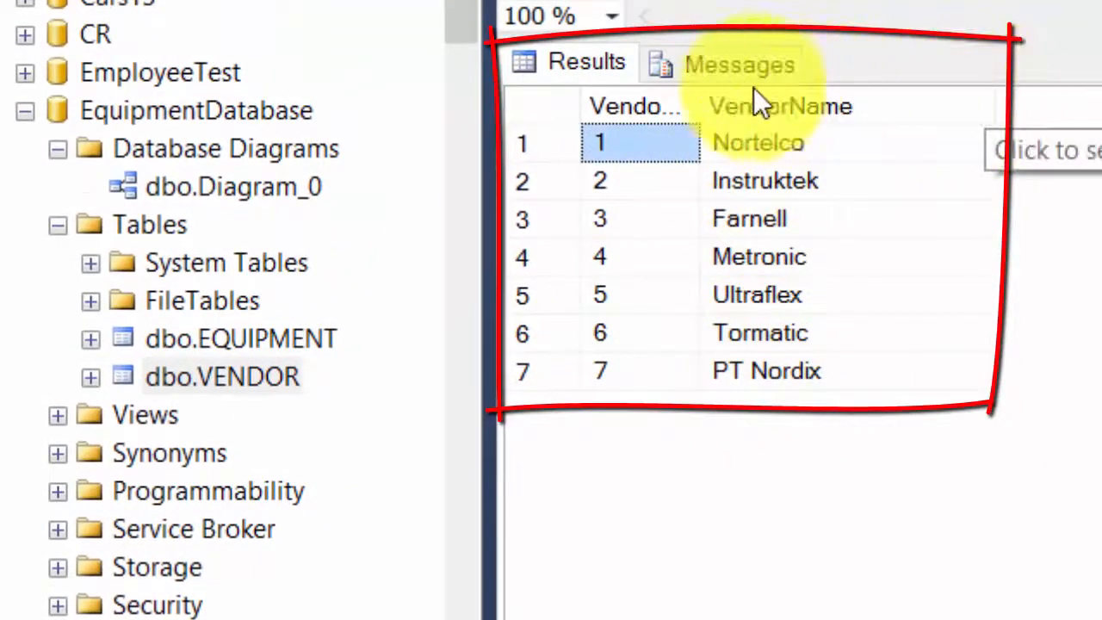
drag(698, 103, 755, 98)
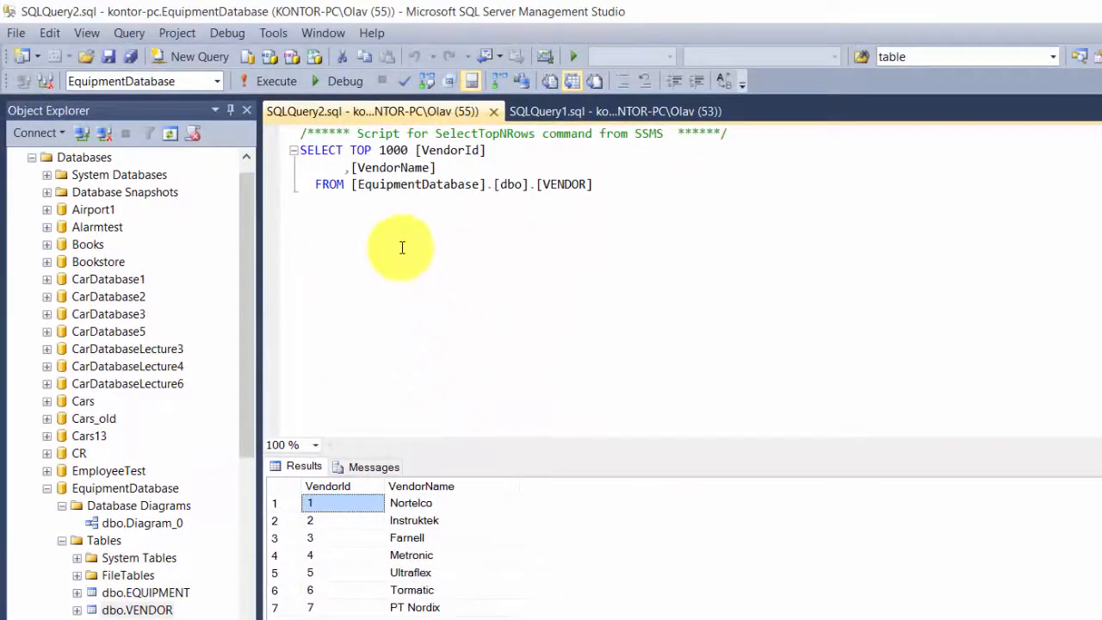
Step: Create a new query with SELECT * FROM EQUIPMENT and execute it
click(199, 58)
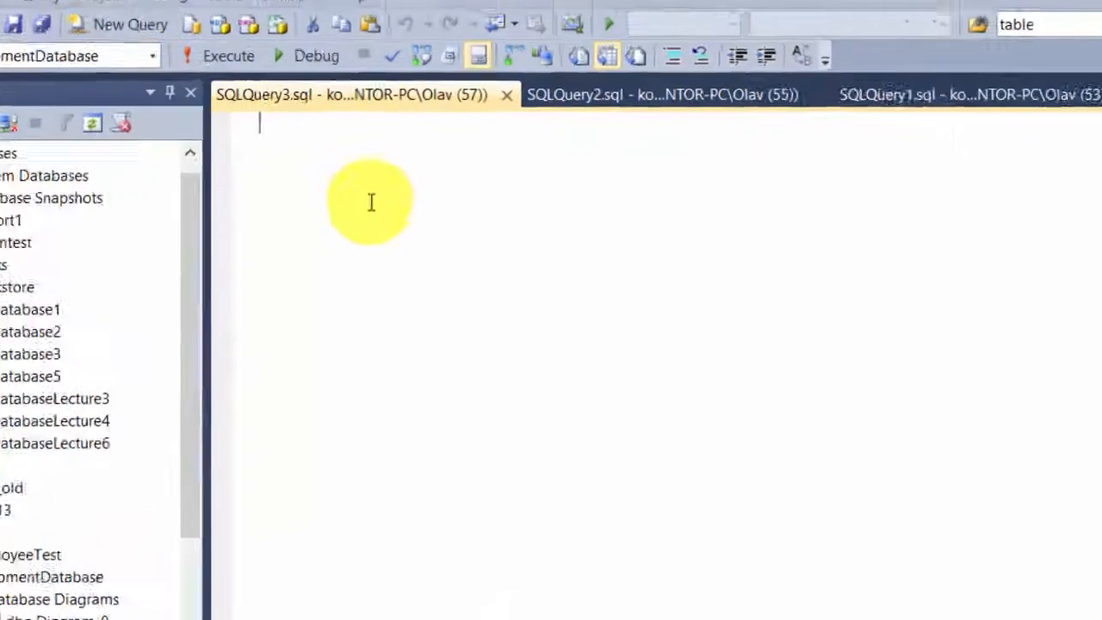
text(SELE)
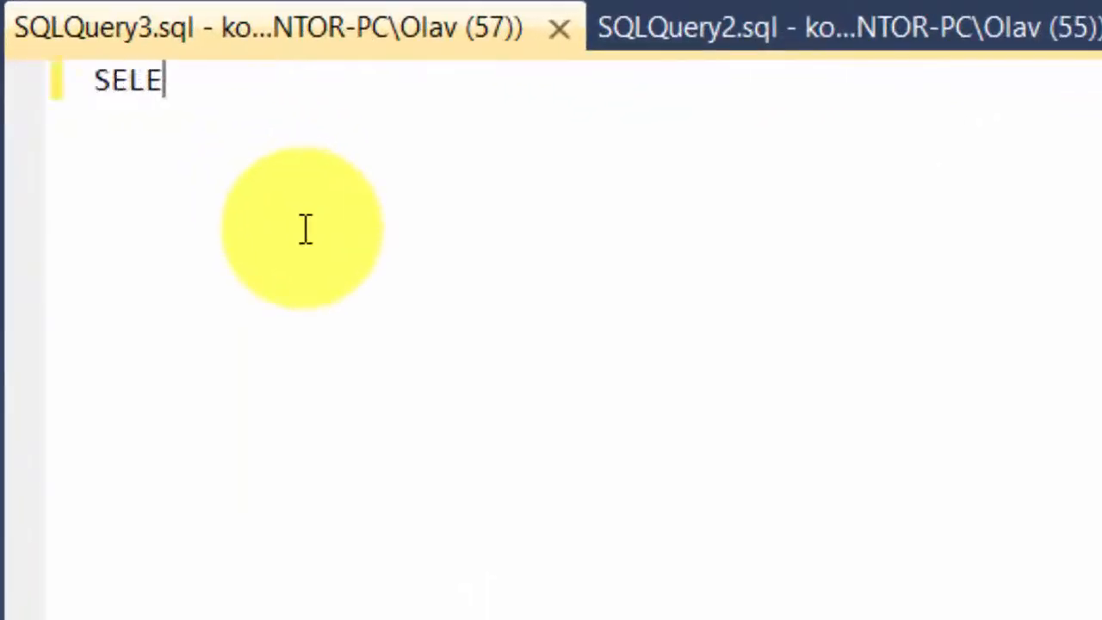
text(X)
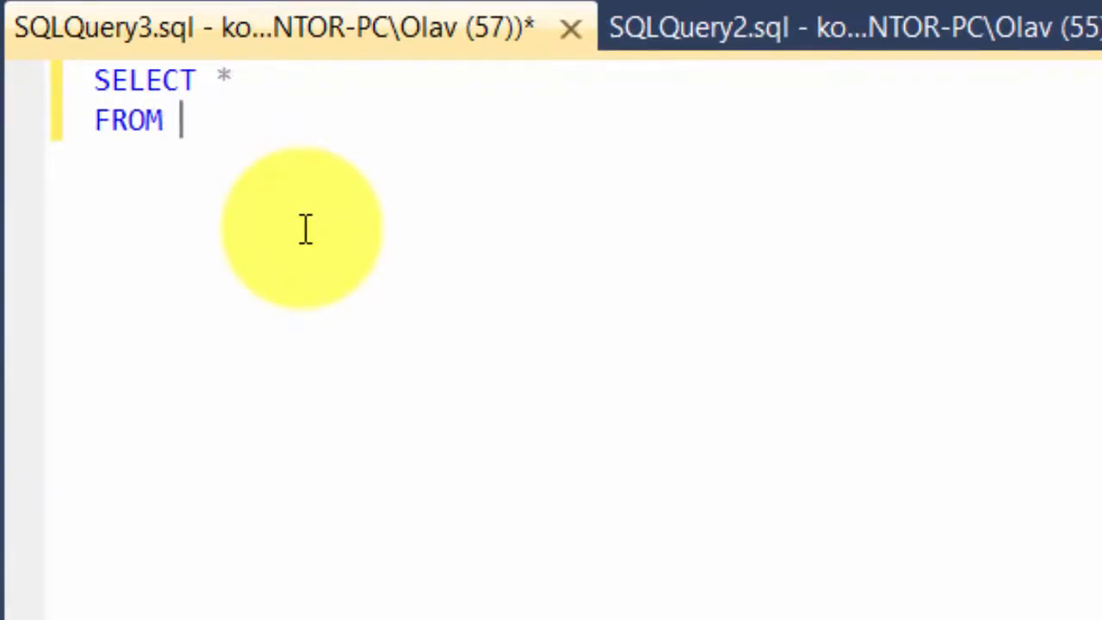
text(E)
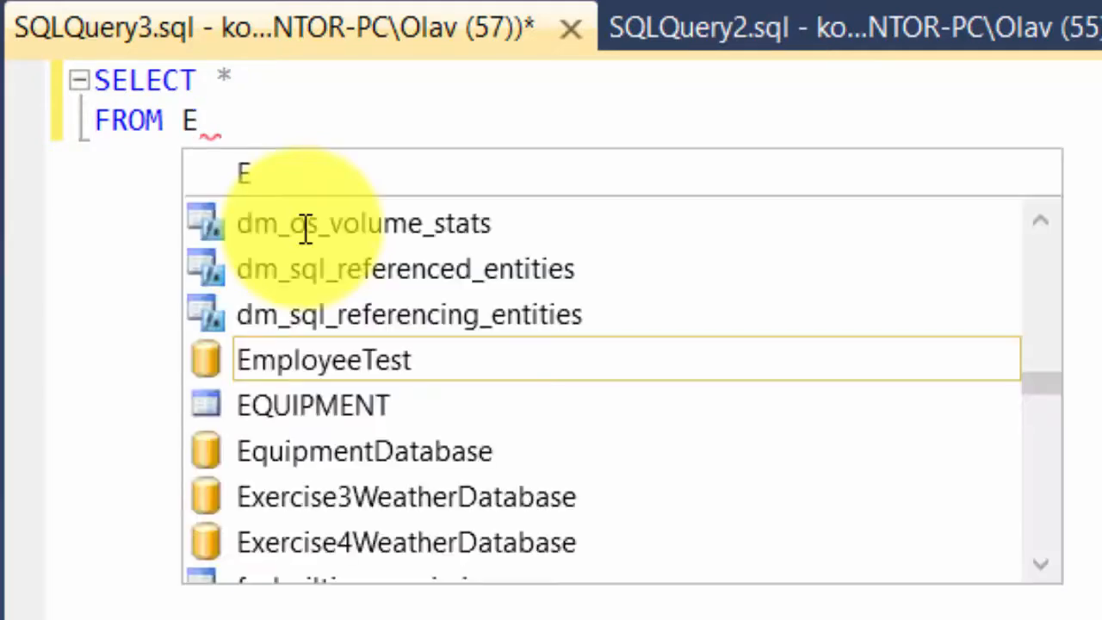
text(quipment)
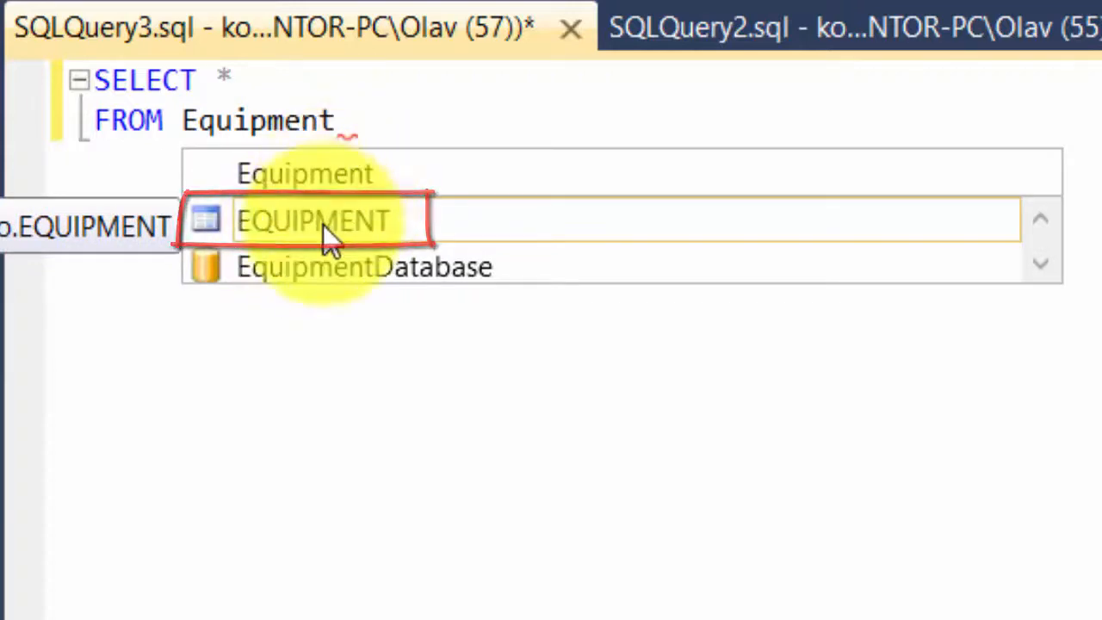
double_click(323, 224)
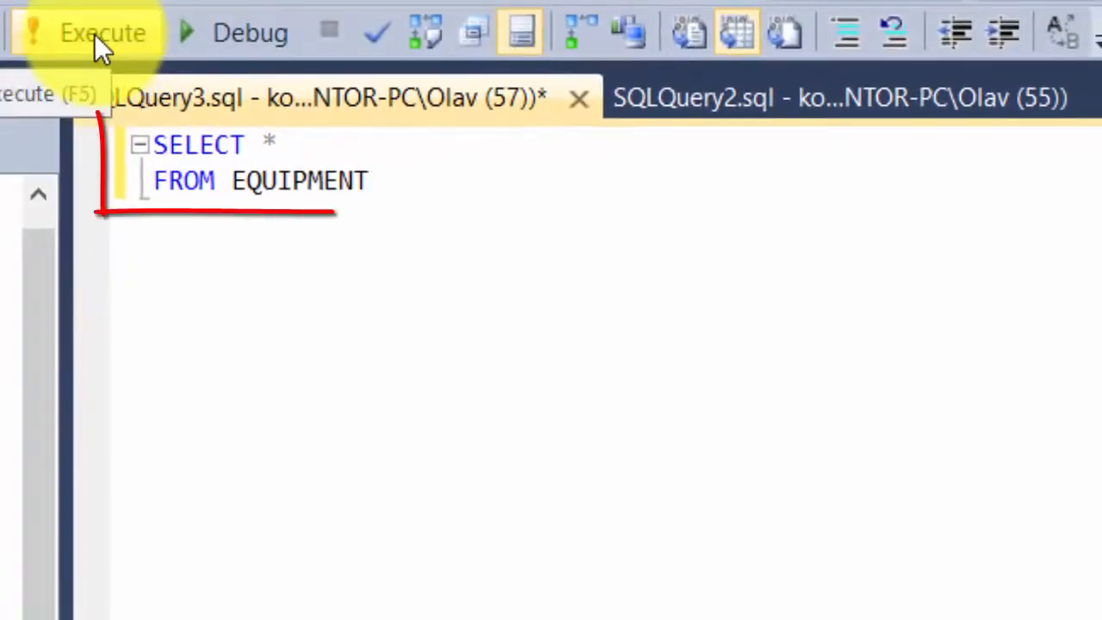
click(94, 35)
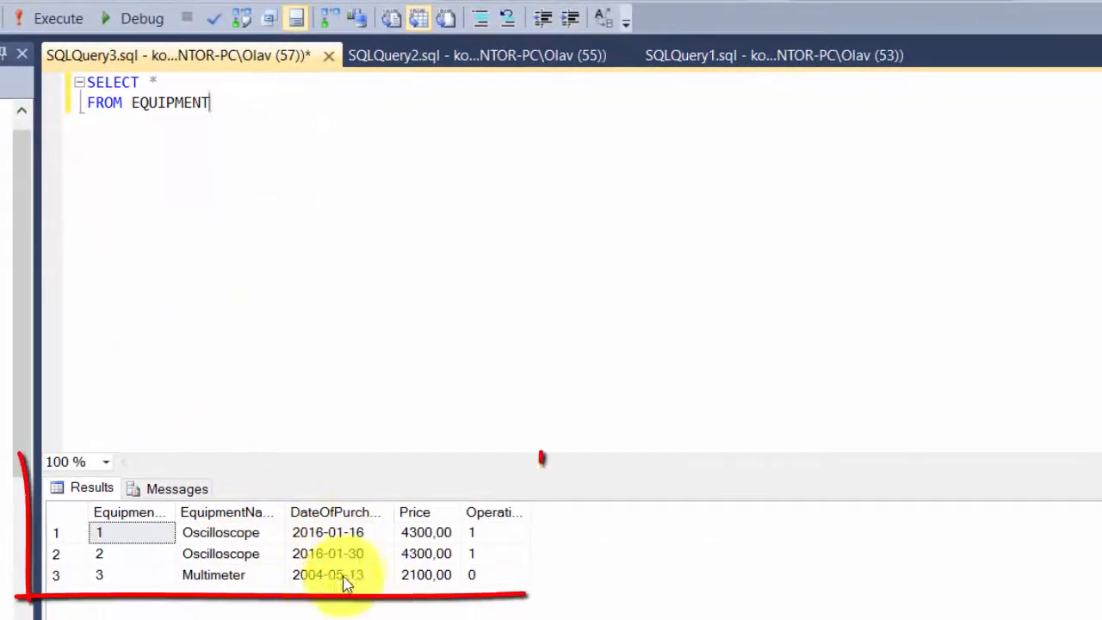
Step: Add a second query, SELECT * FROM VENDOR, below the EQUIPMENT query and execute both together
drag(210, 103, 83, 79)
click(237, 110)
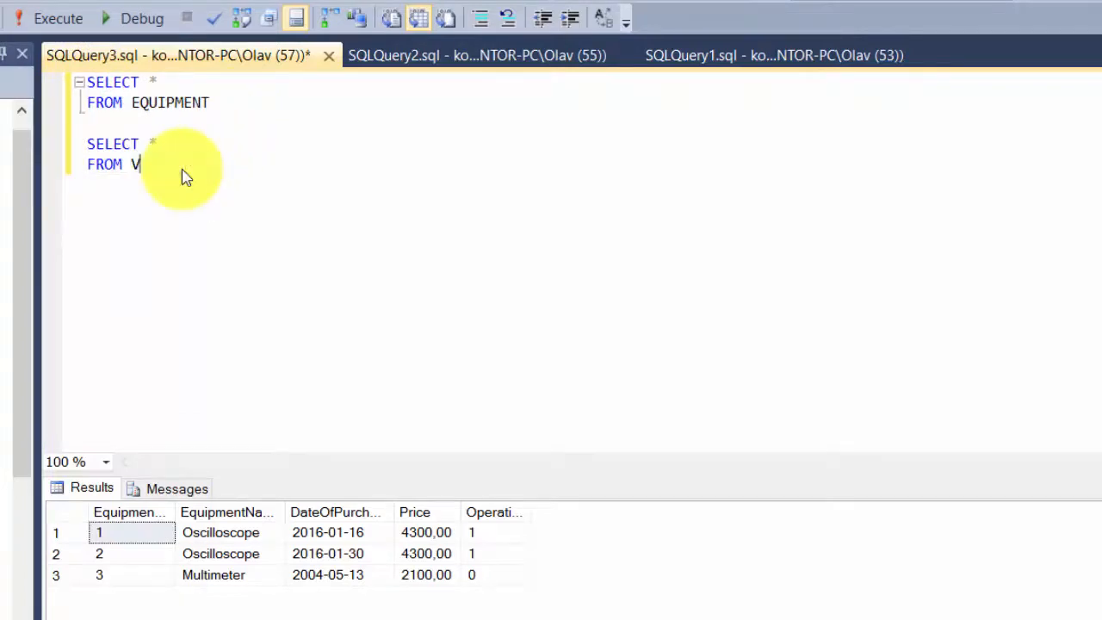
text(END)
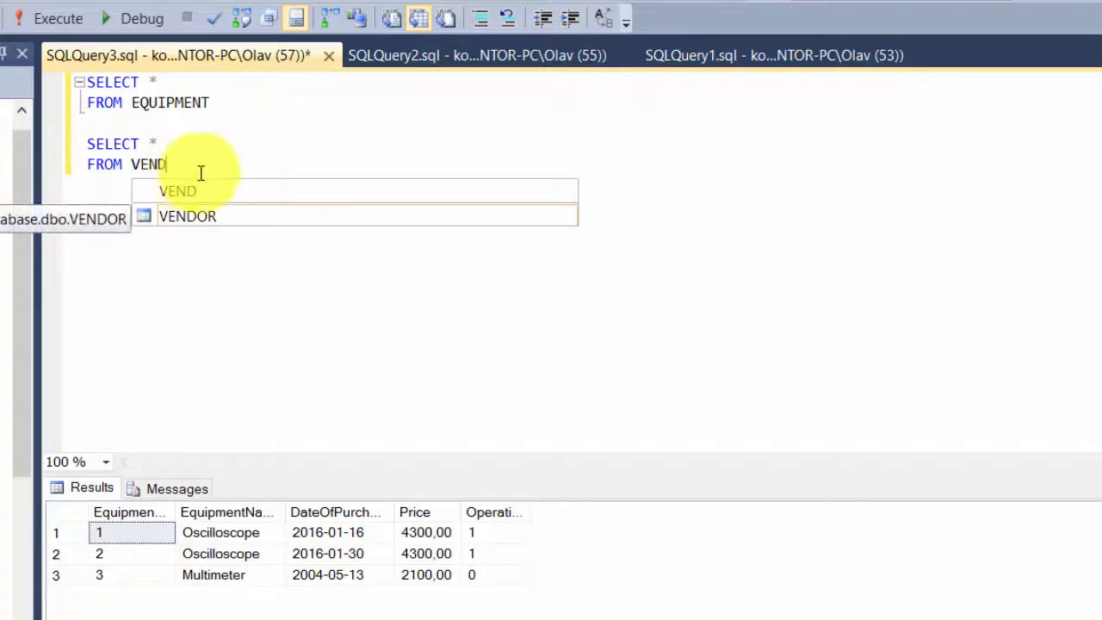
double_click(205, 216)
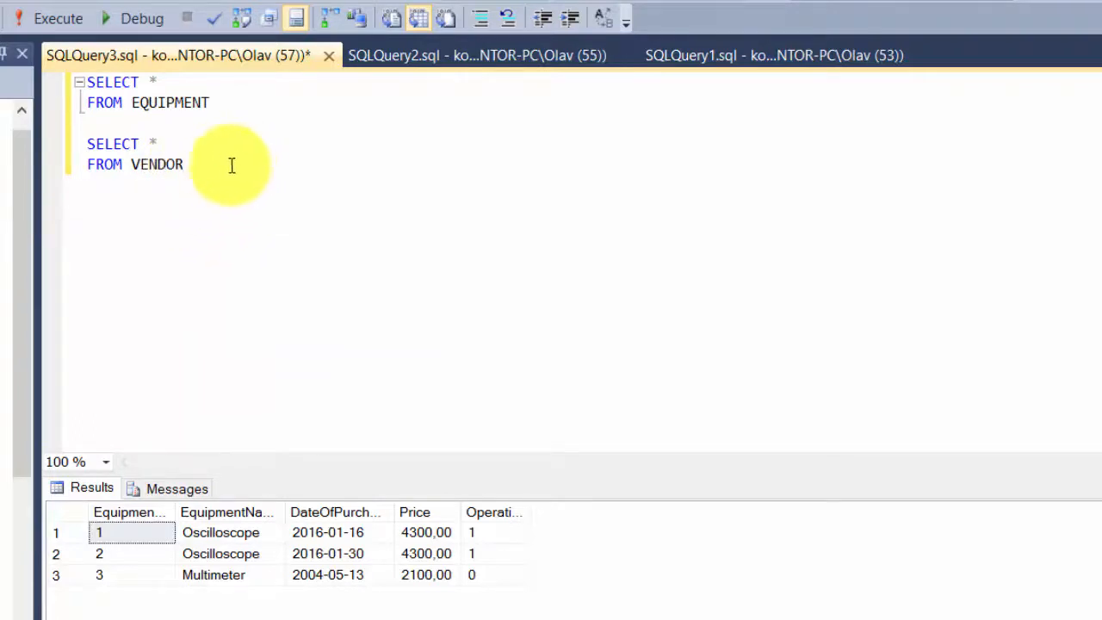
click(39, 21)
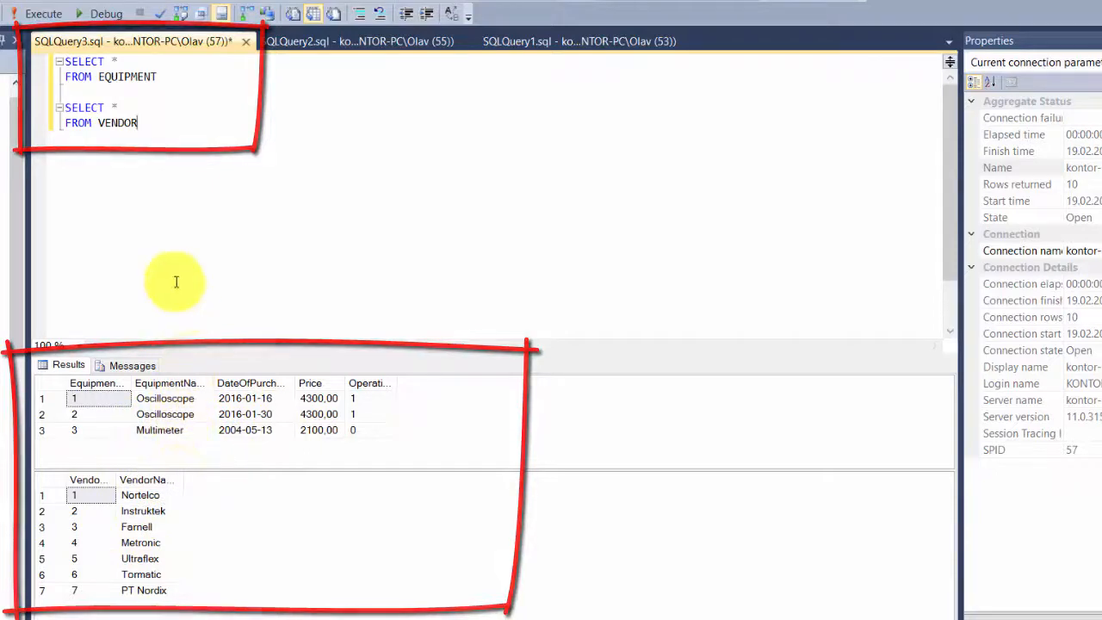
Step: Execute only the SELECT * FROM VENDOR statement of the script
drag(145, 122, 78, 111)
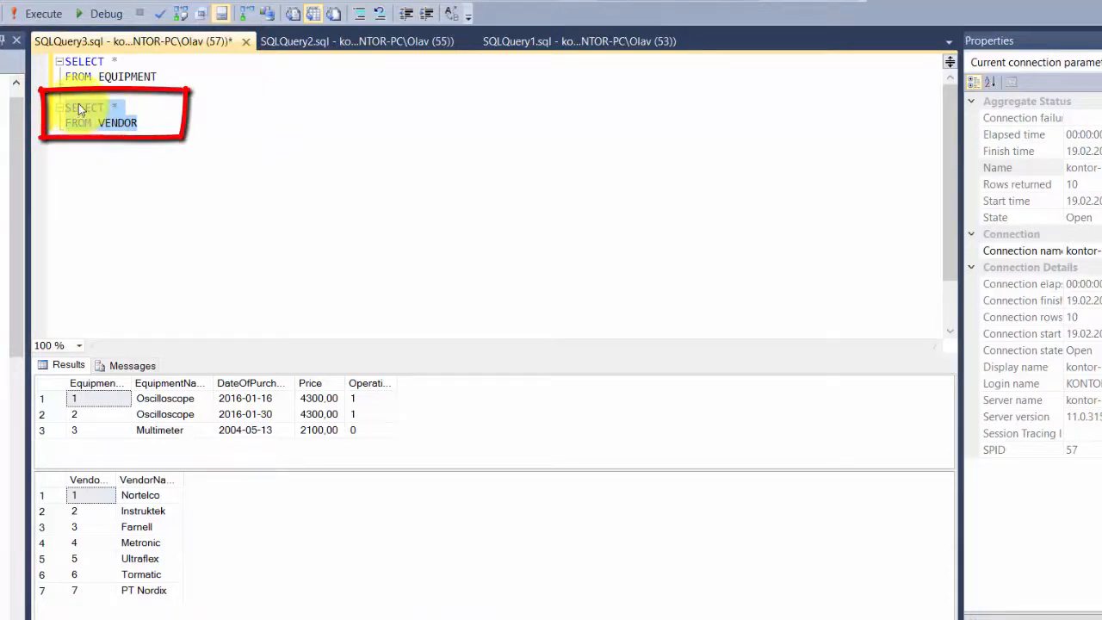
click(37, 14)
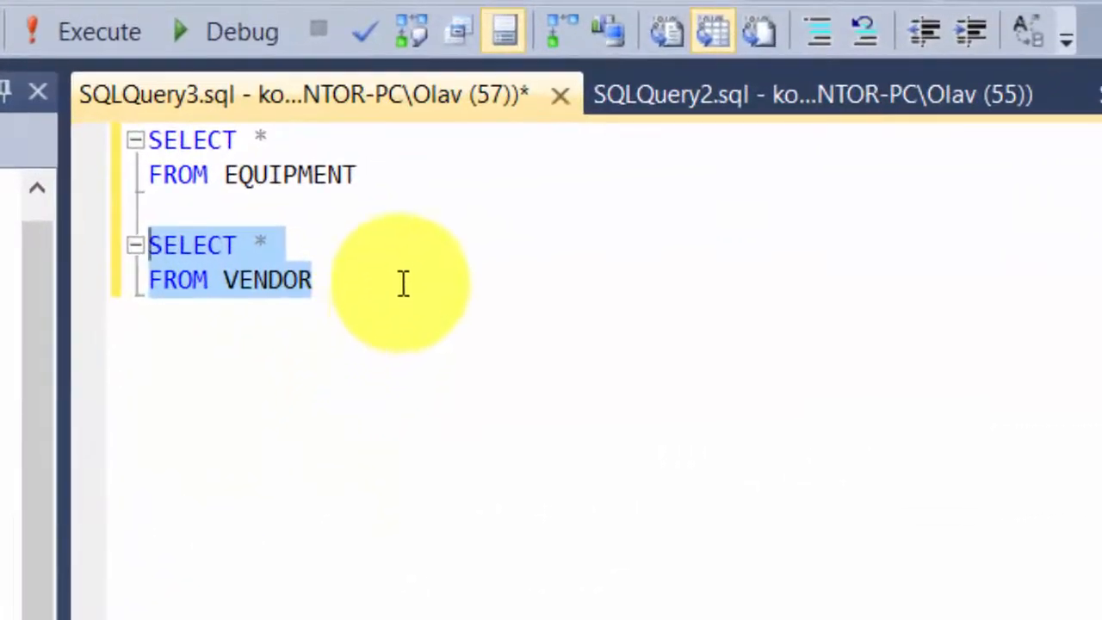
Step: Comment out the VENDOR query as a block with /* and */, and execute the script
click(371, 176)
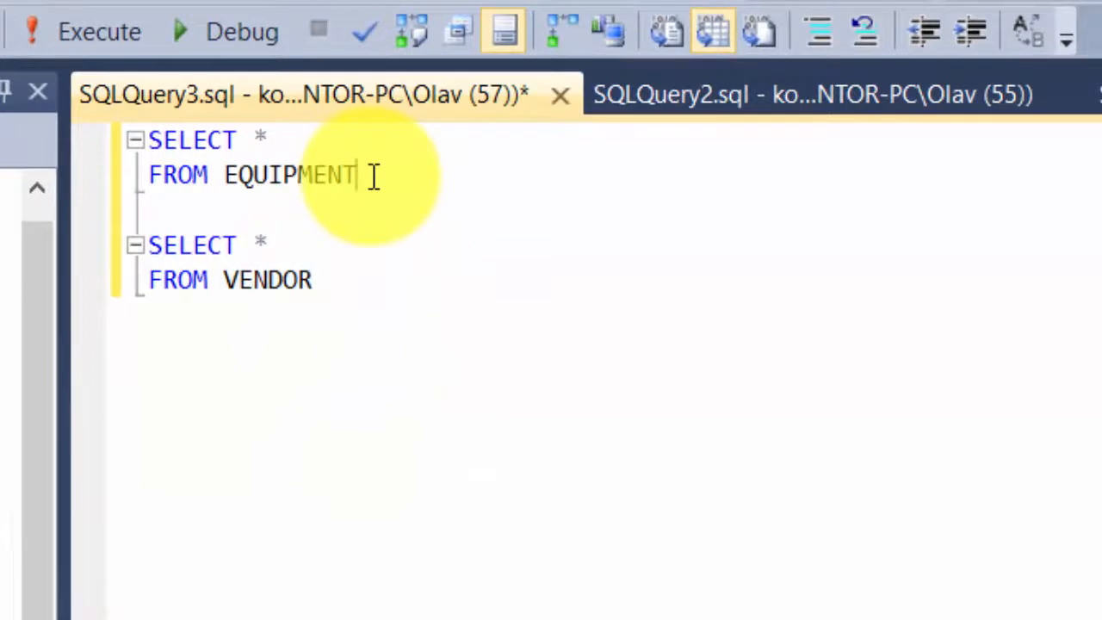
key(Return)
key(Return)
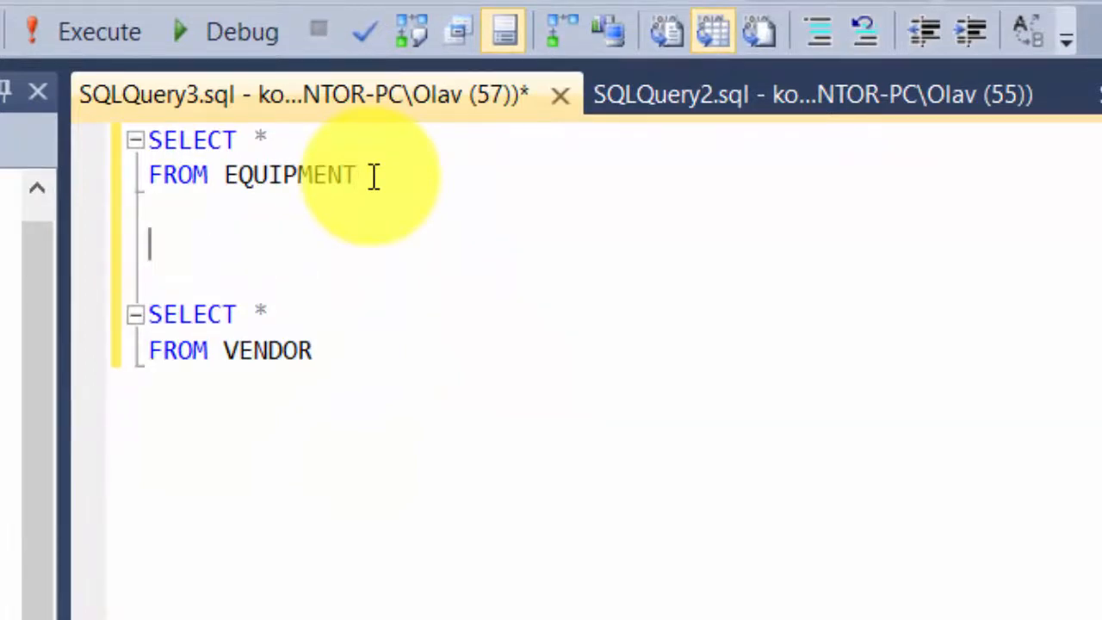
key(Delete)
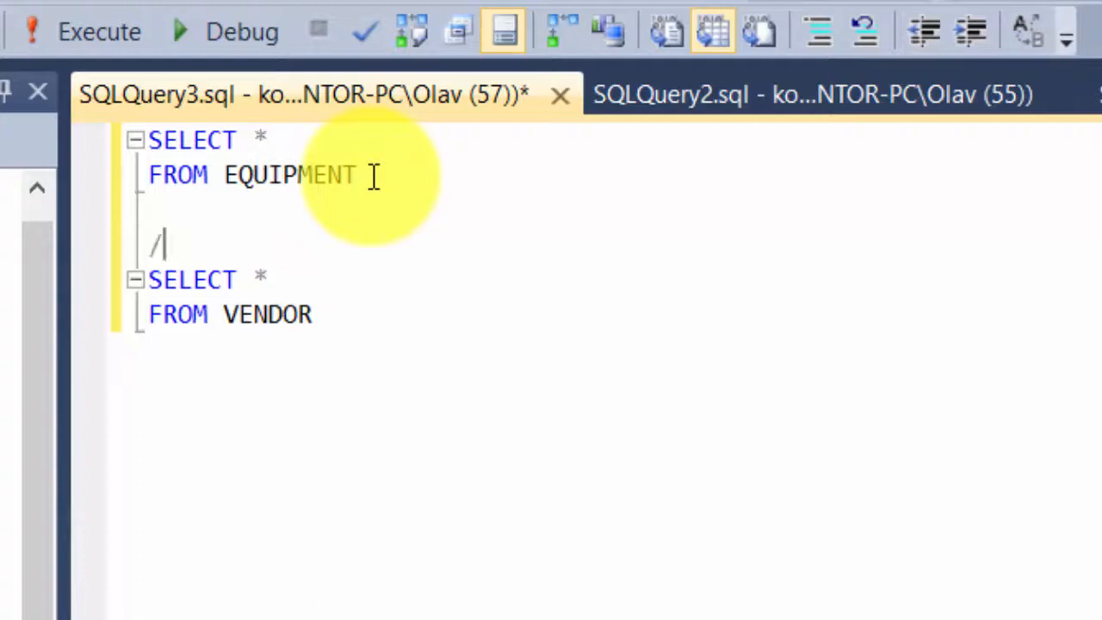
text(/*)
click(390, 322)
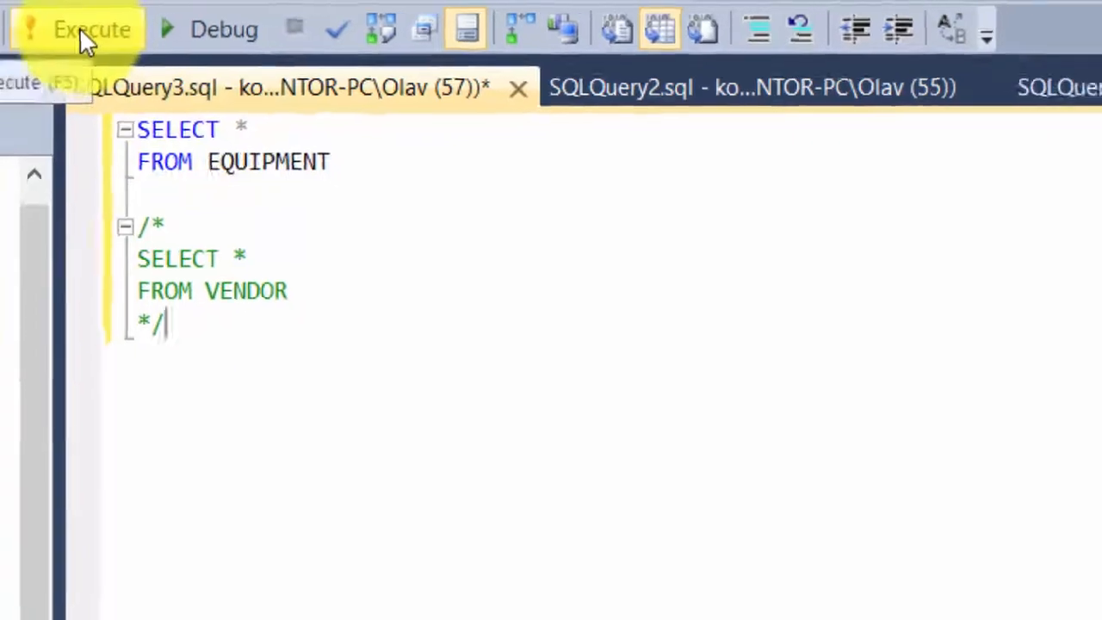
click(84, 34)
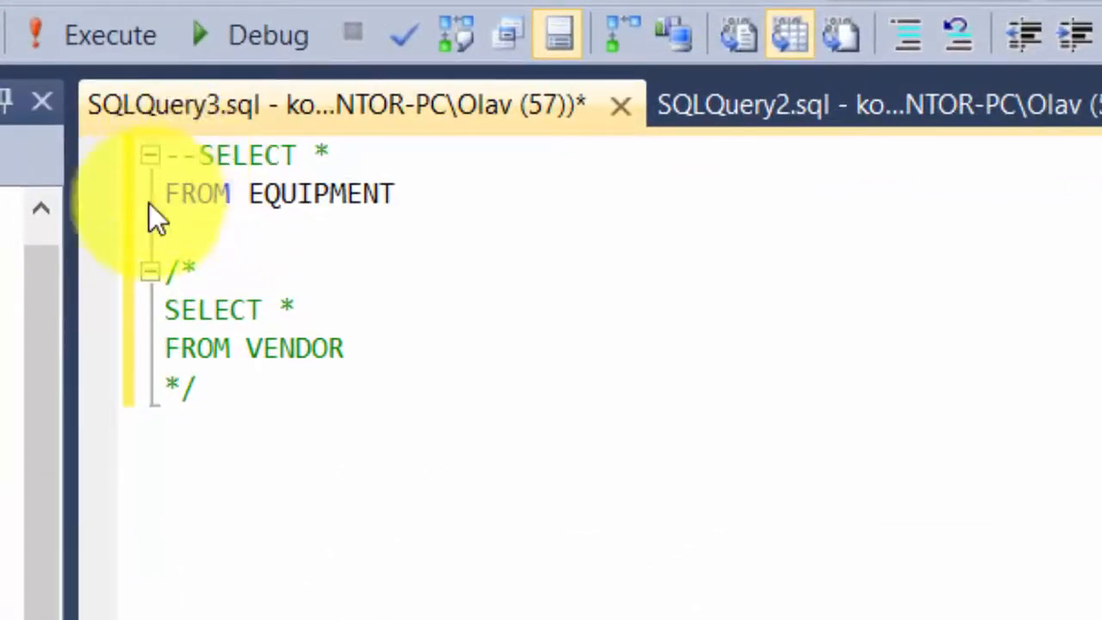
Step: Comment out the lines of the EQUIPMENT query with --, and execute the script
click(169, 194)
text(--)
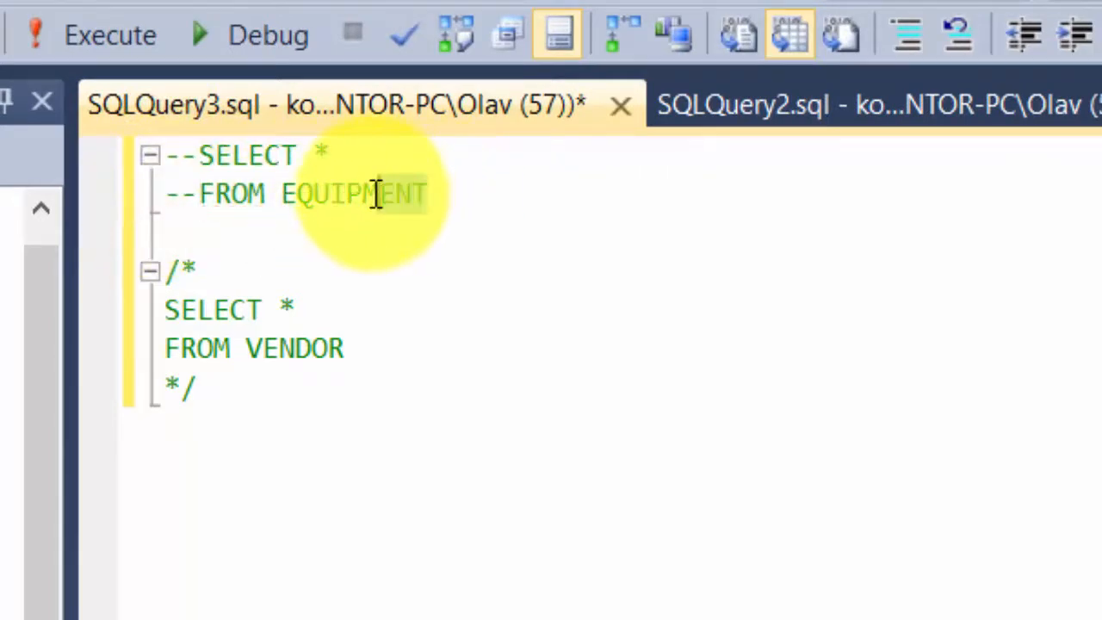
click(296, 269)
click(106, 36)
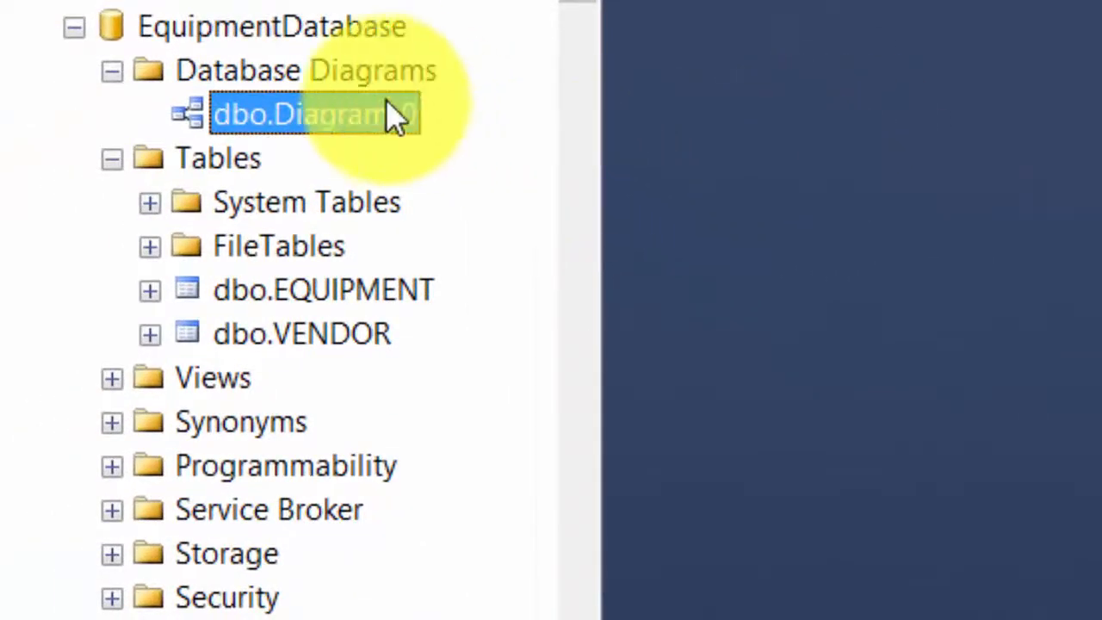
Step: Open the dbo.Diagram_0 database diagram and enlarge the EQUIPMENT table until an empty row shows below Operative
double_click(205, 113)
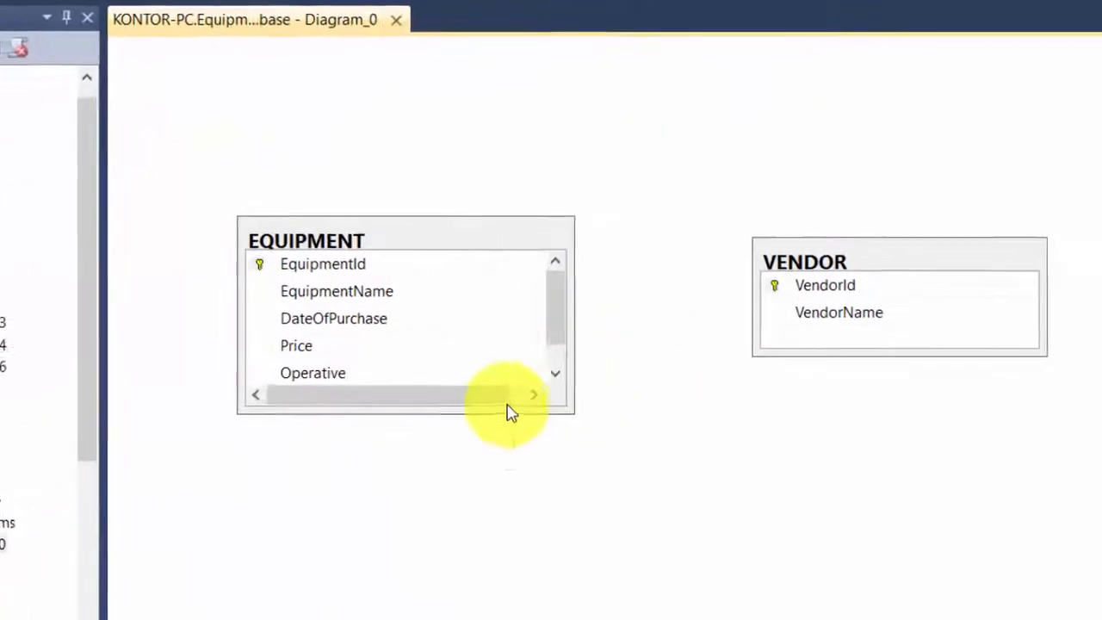
click(491, 410)
drag(438, 471, 438, 513)
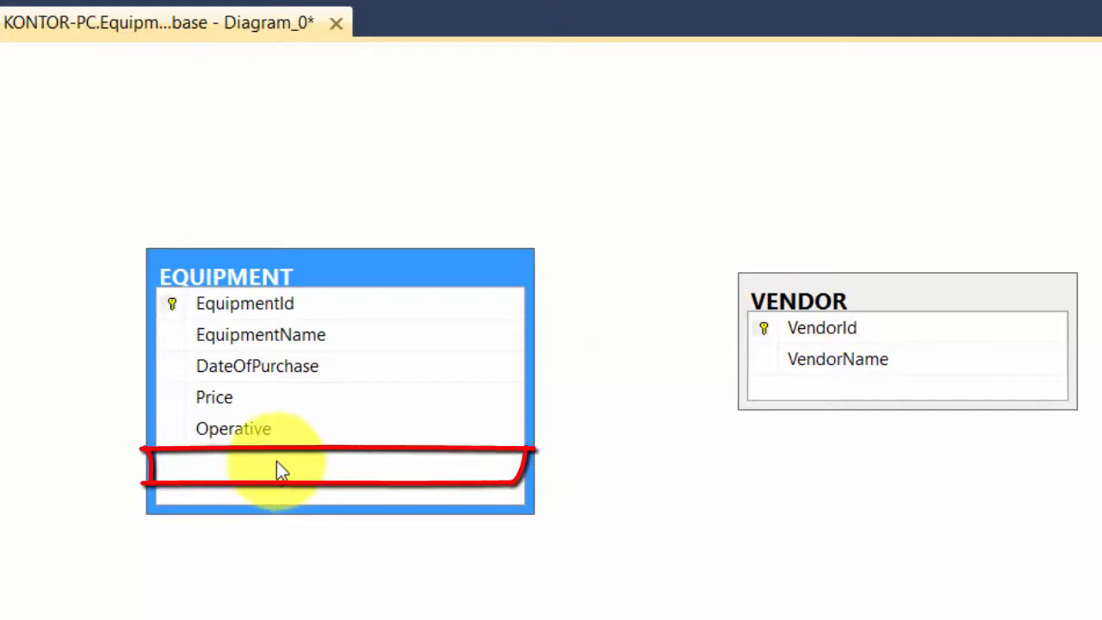
Step: Display the EQUIPMENT table in Standard view and add a VendorId column of type int that allows nulls
right_click(317, 279)
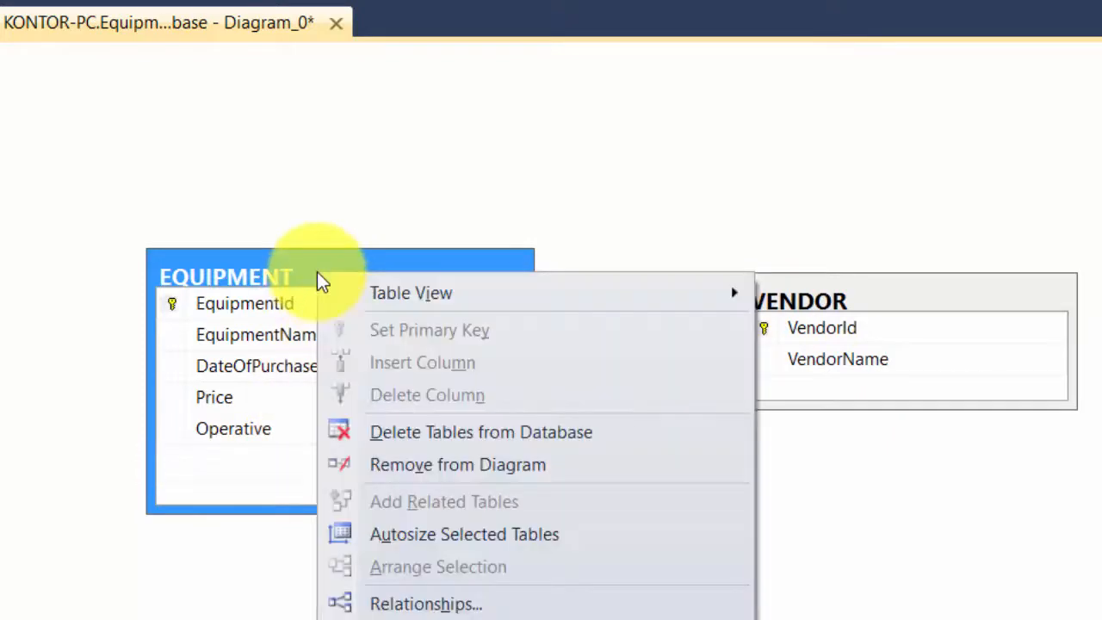
mouse_move(401, 292)
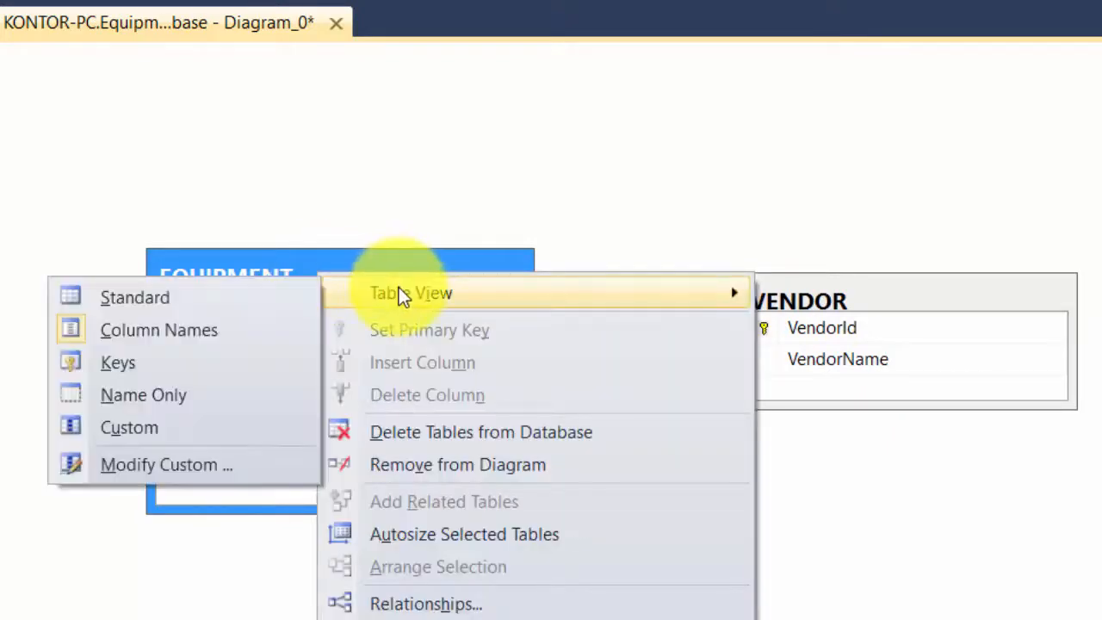
click(174, 299)
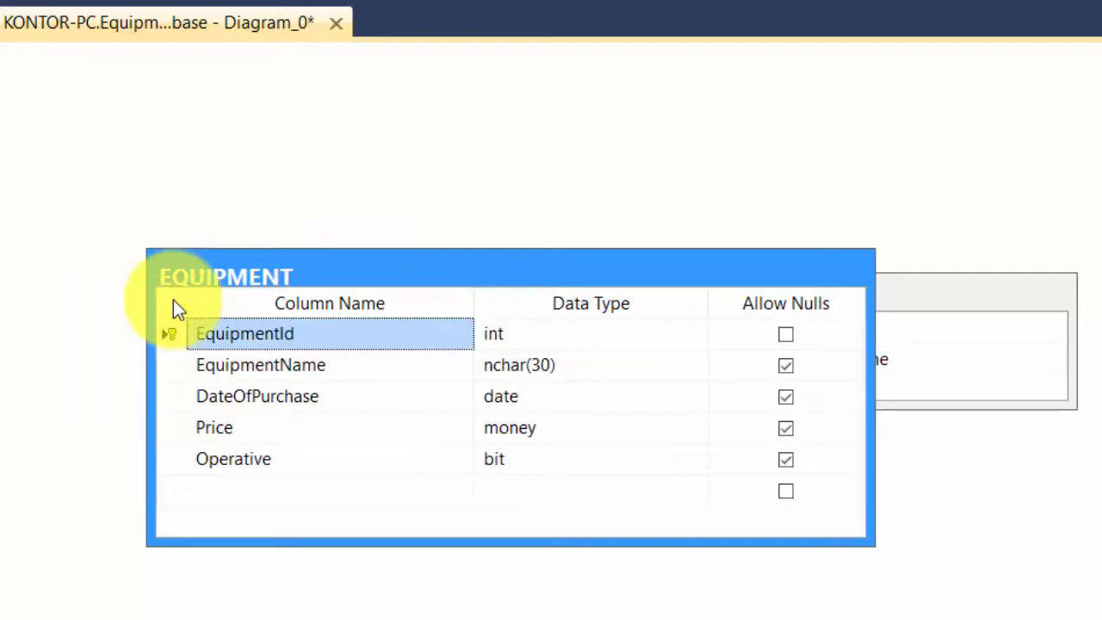
click(277, 492)
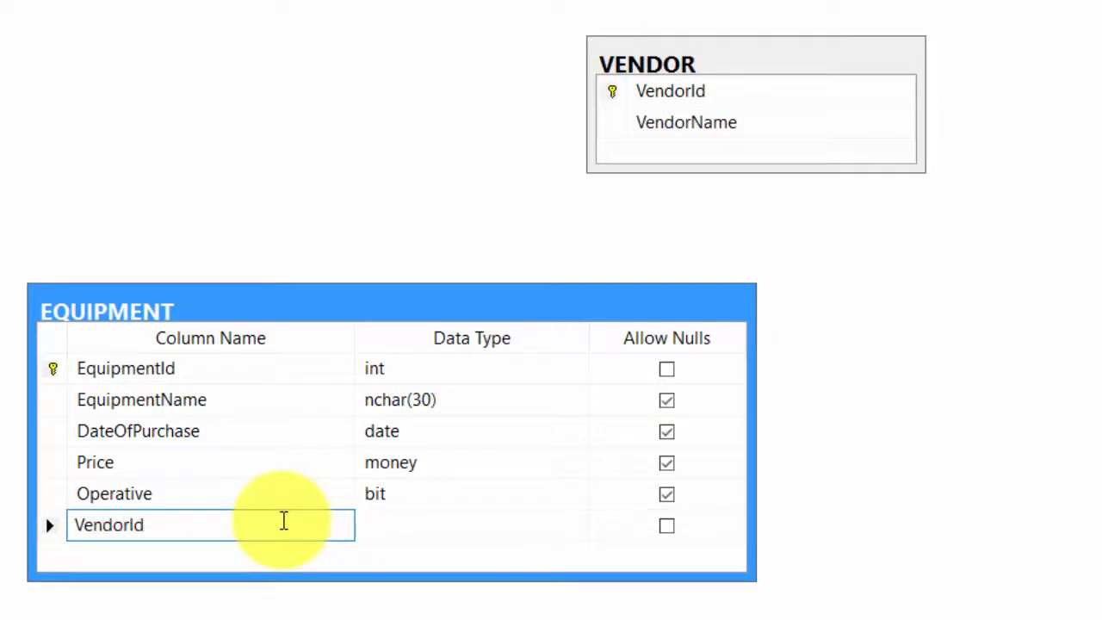
key(Tab)
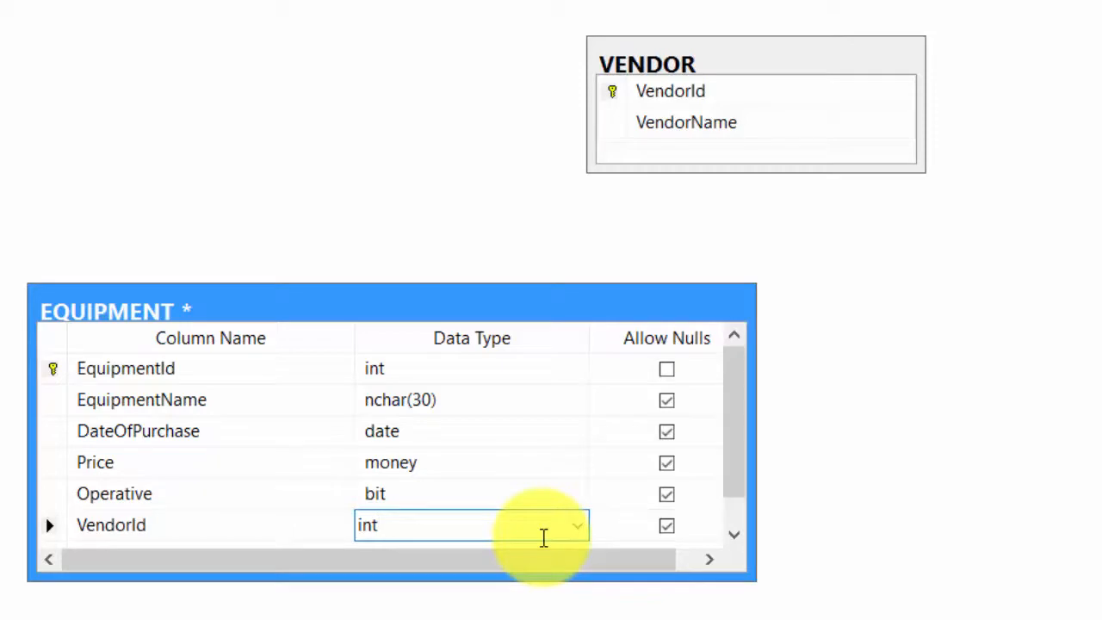
key(Tab)
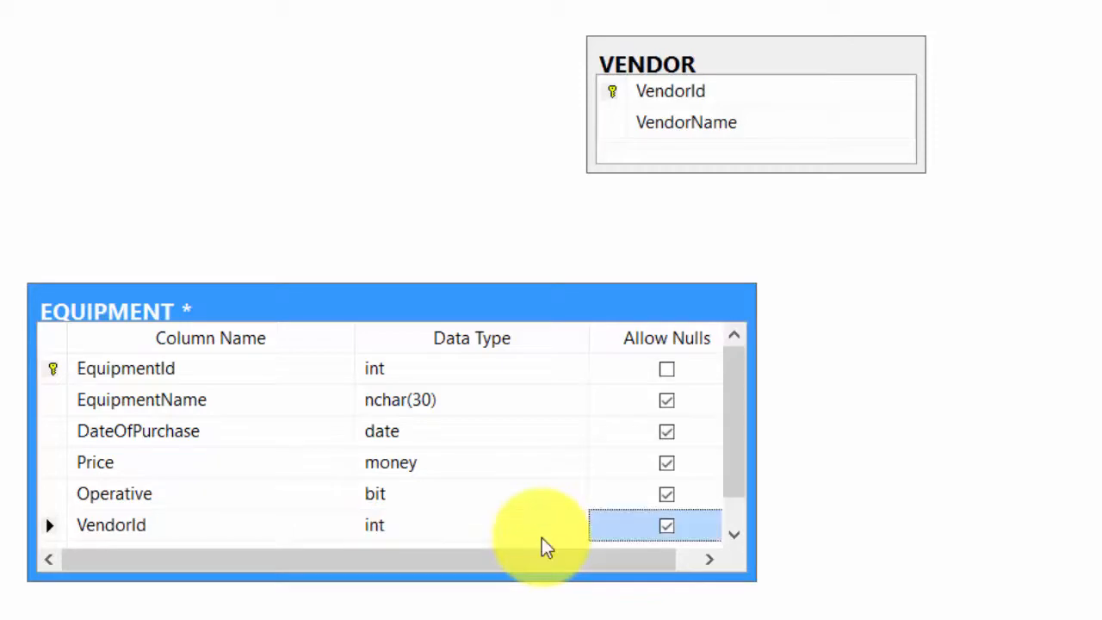
Step: Return the EQUIPMENT table to the Column Names view and arrange it side by side with the VENDOR table
right_click(362, 305)
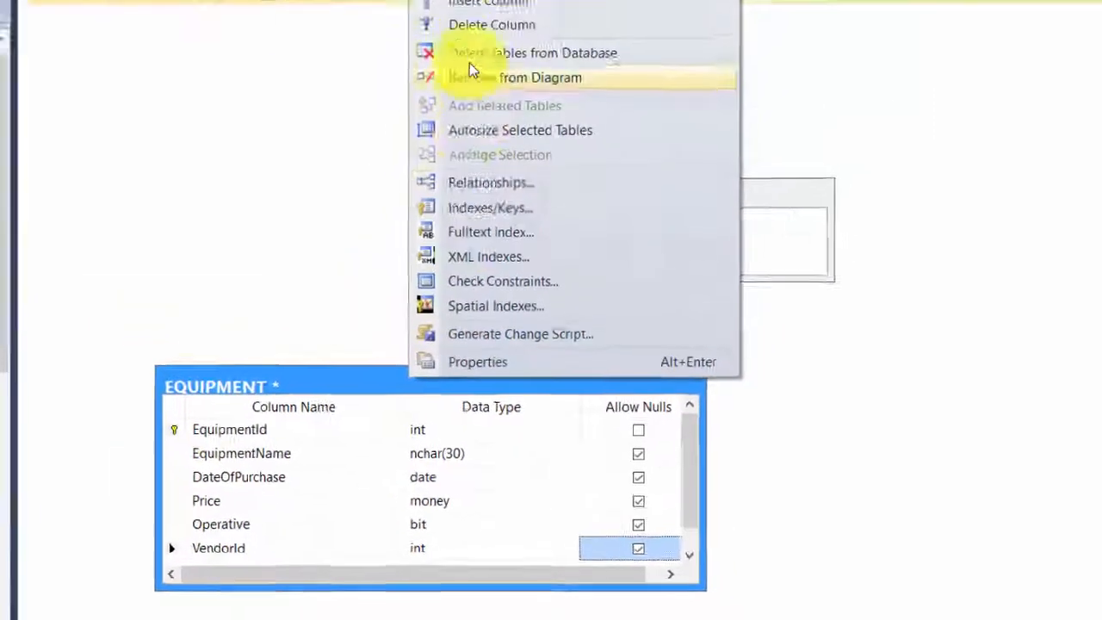
mouse_move(472, 20)
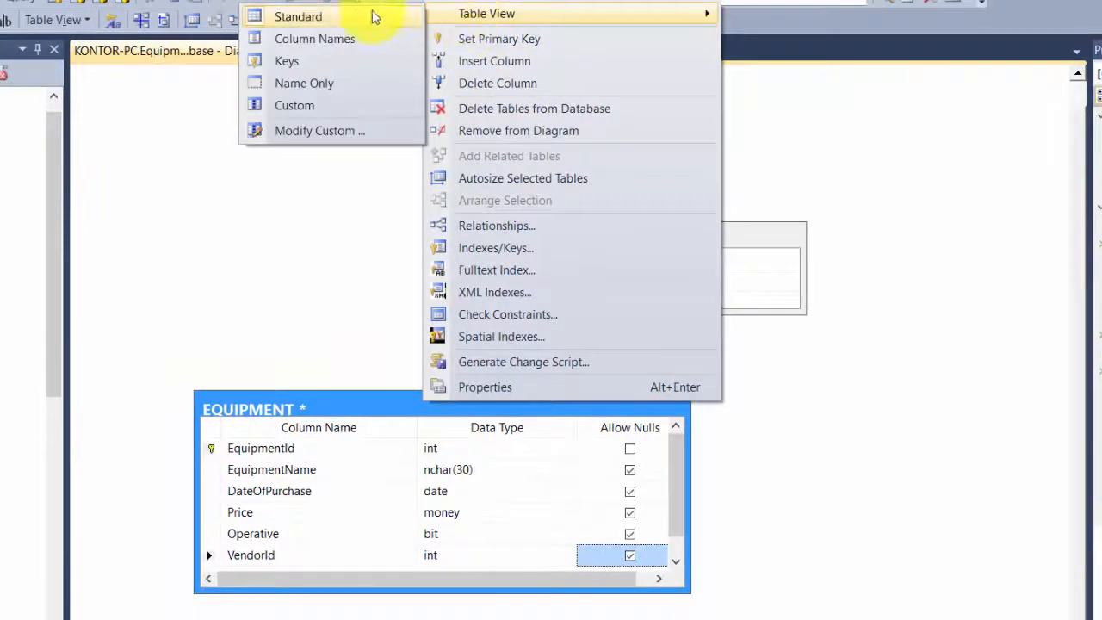
click(319, 38)
drag(367, 407, 367, 236)
drag(854, 246, 855, 274)
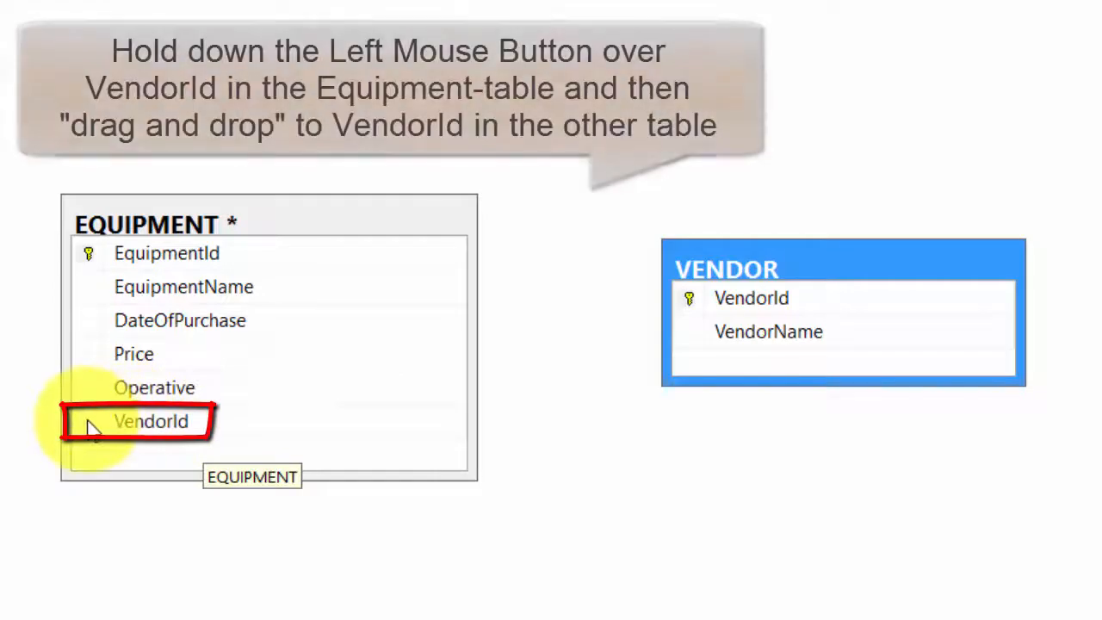
Step: Create a foreign key relationship from VendorId in EQUIPMENT to VendorId in VENDOR, and align both ends of its line with the VendorId rows
drag(93, 429, 713, 298)
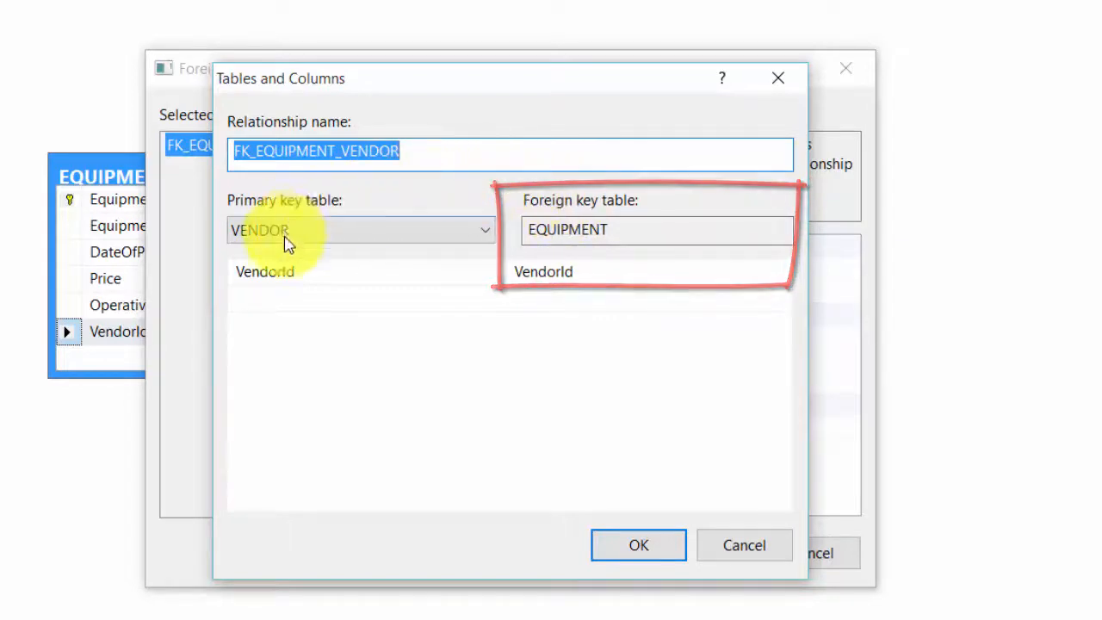
click(646, 546)
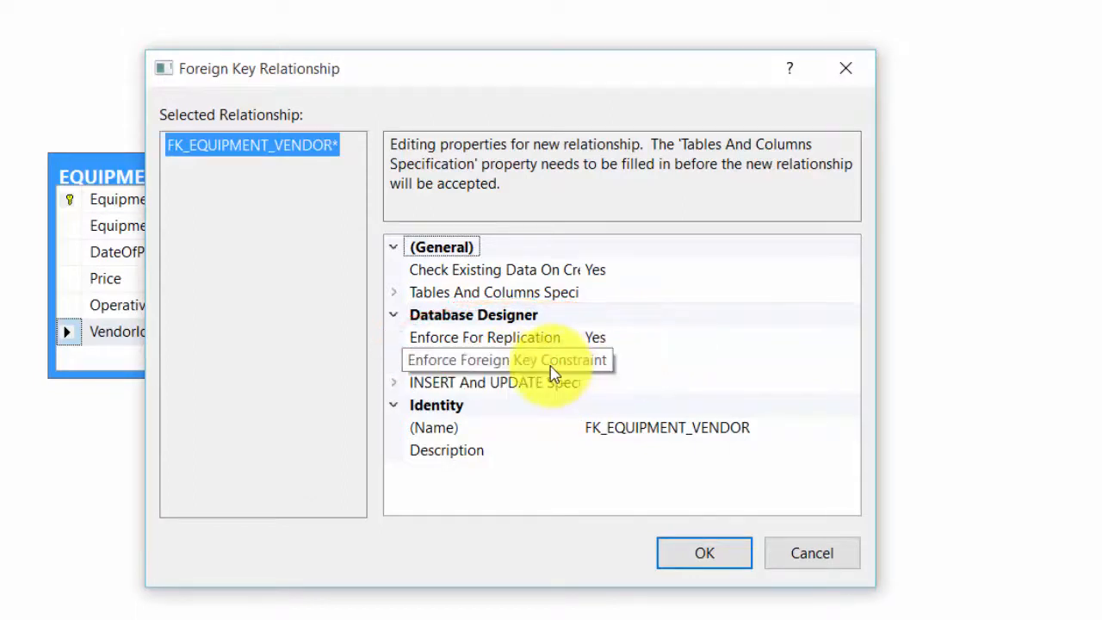
click(708, 554)
drag(384, 197, 392, 335)
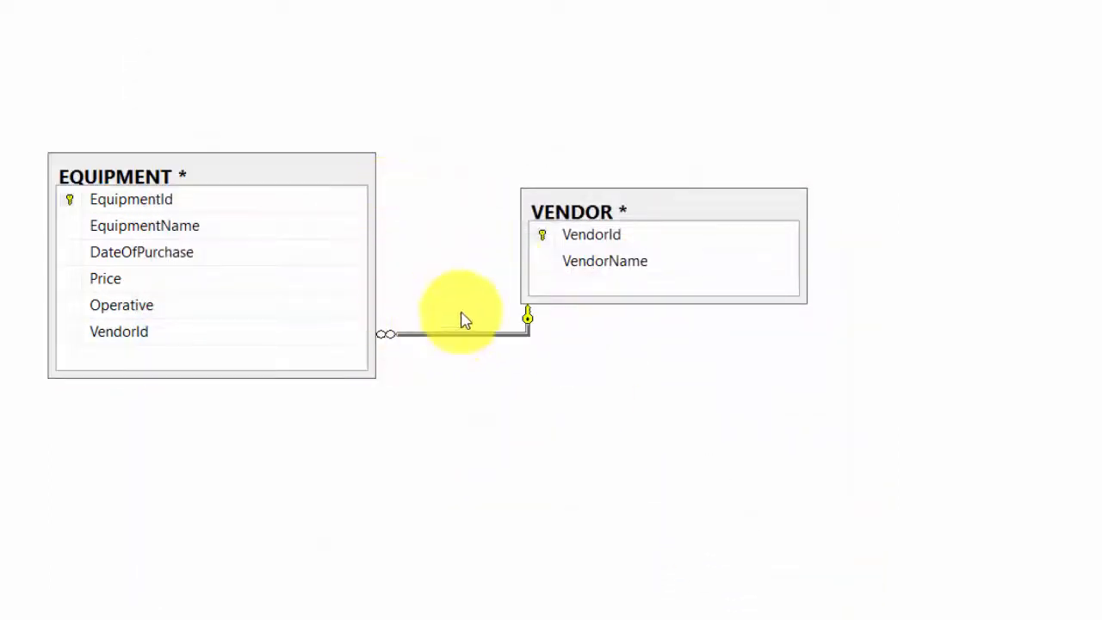
drag(527, 312, 515, 233)
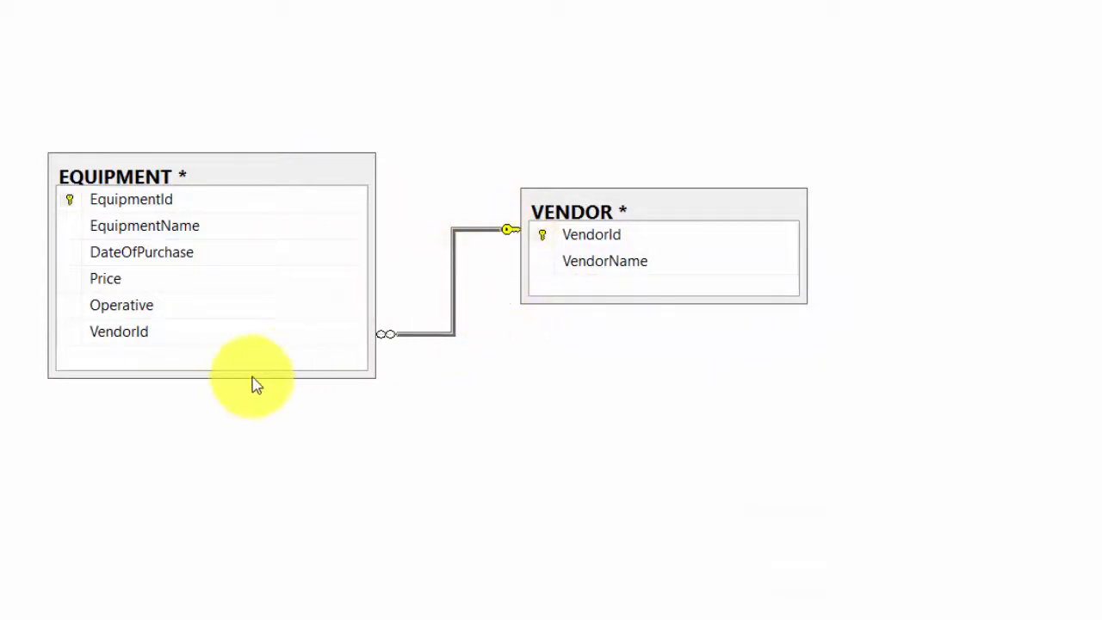